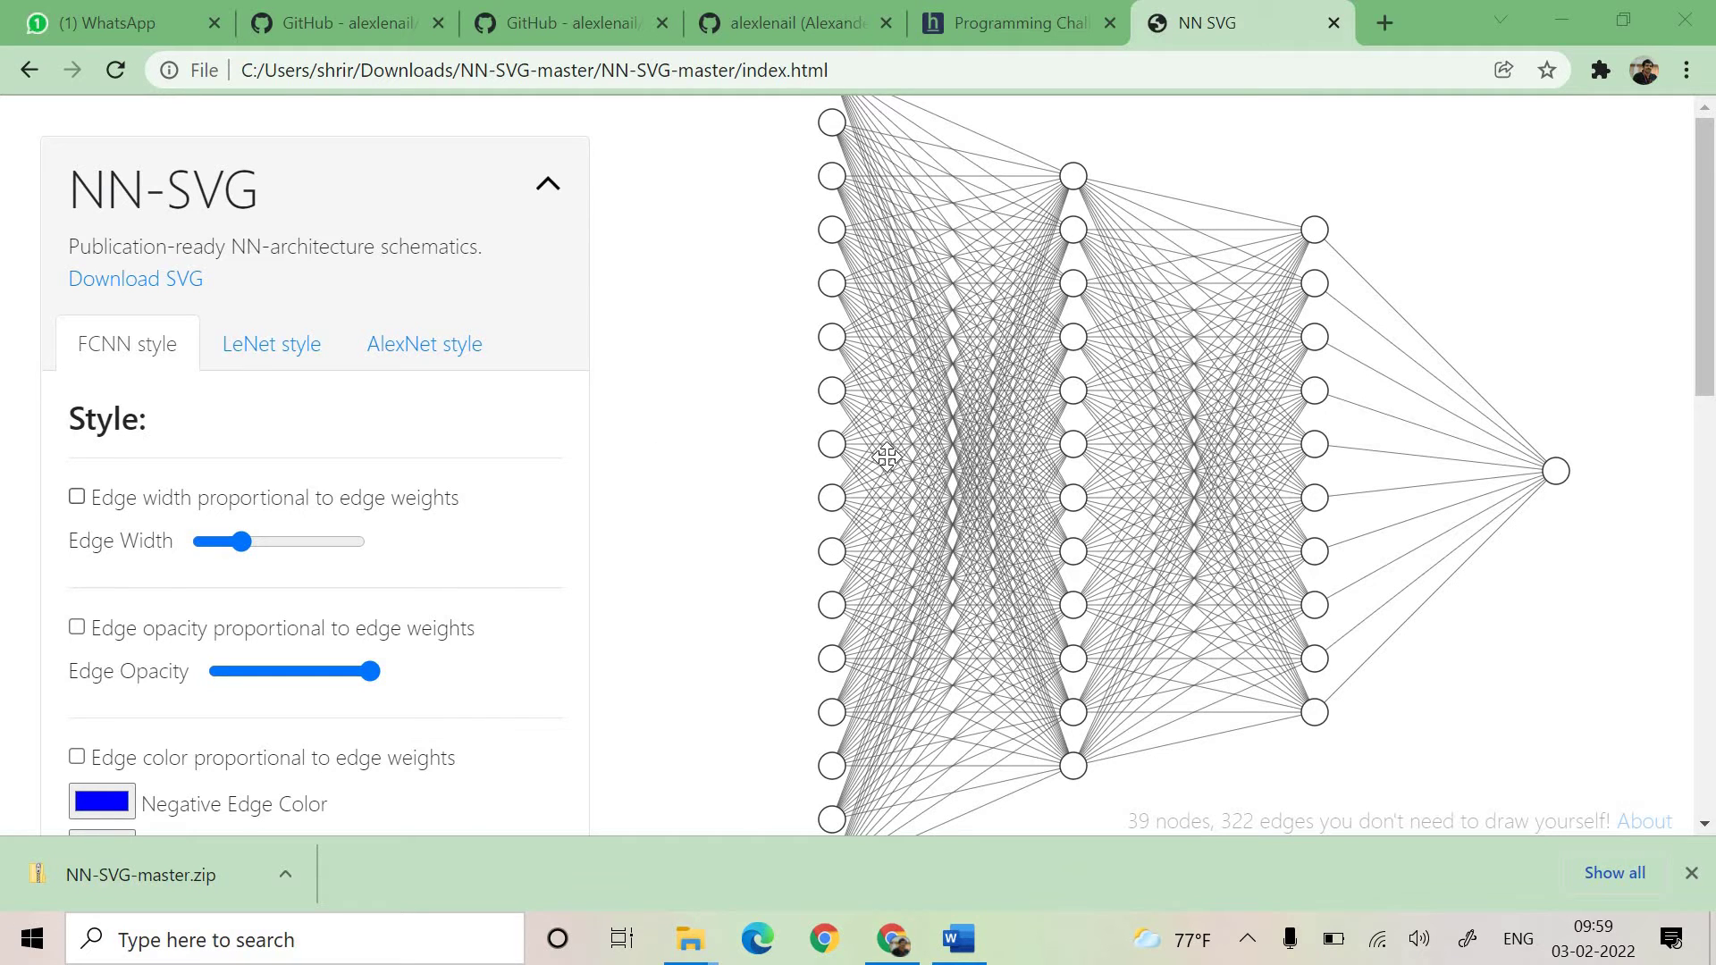
Preview the LeNet and AlexNet style pages, then finish on the 39-node FCNN diagram
click(235, 353)
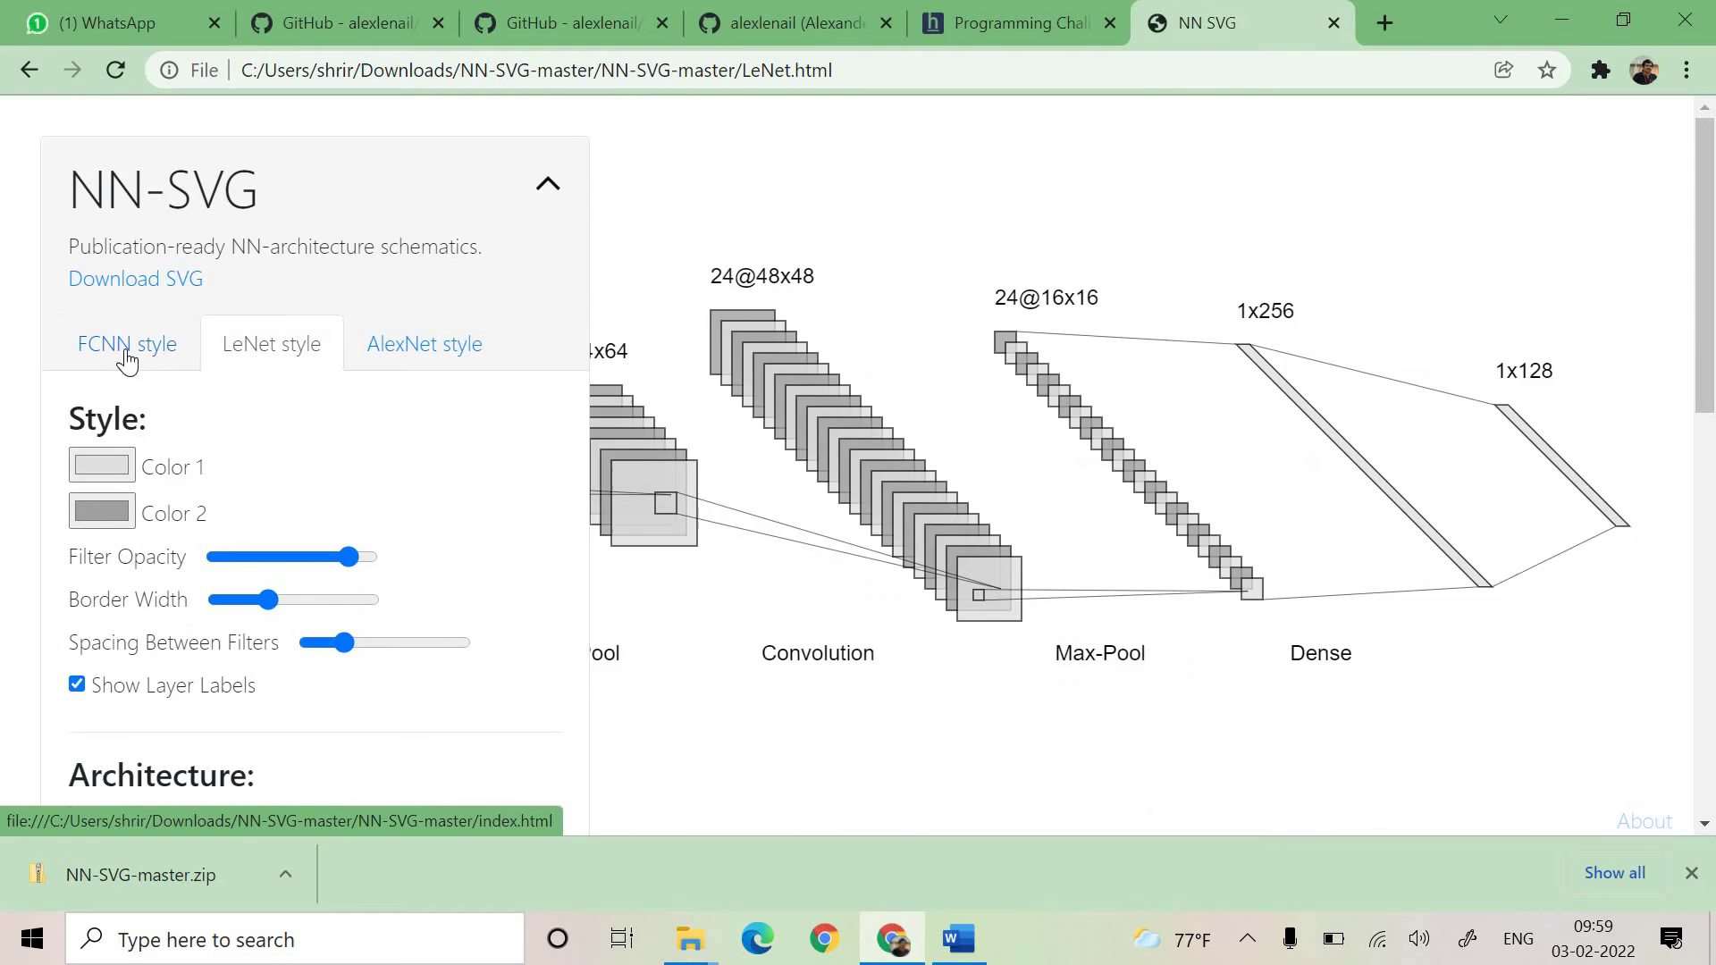
click(127, 351)
click(257, 357)
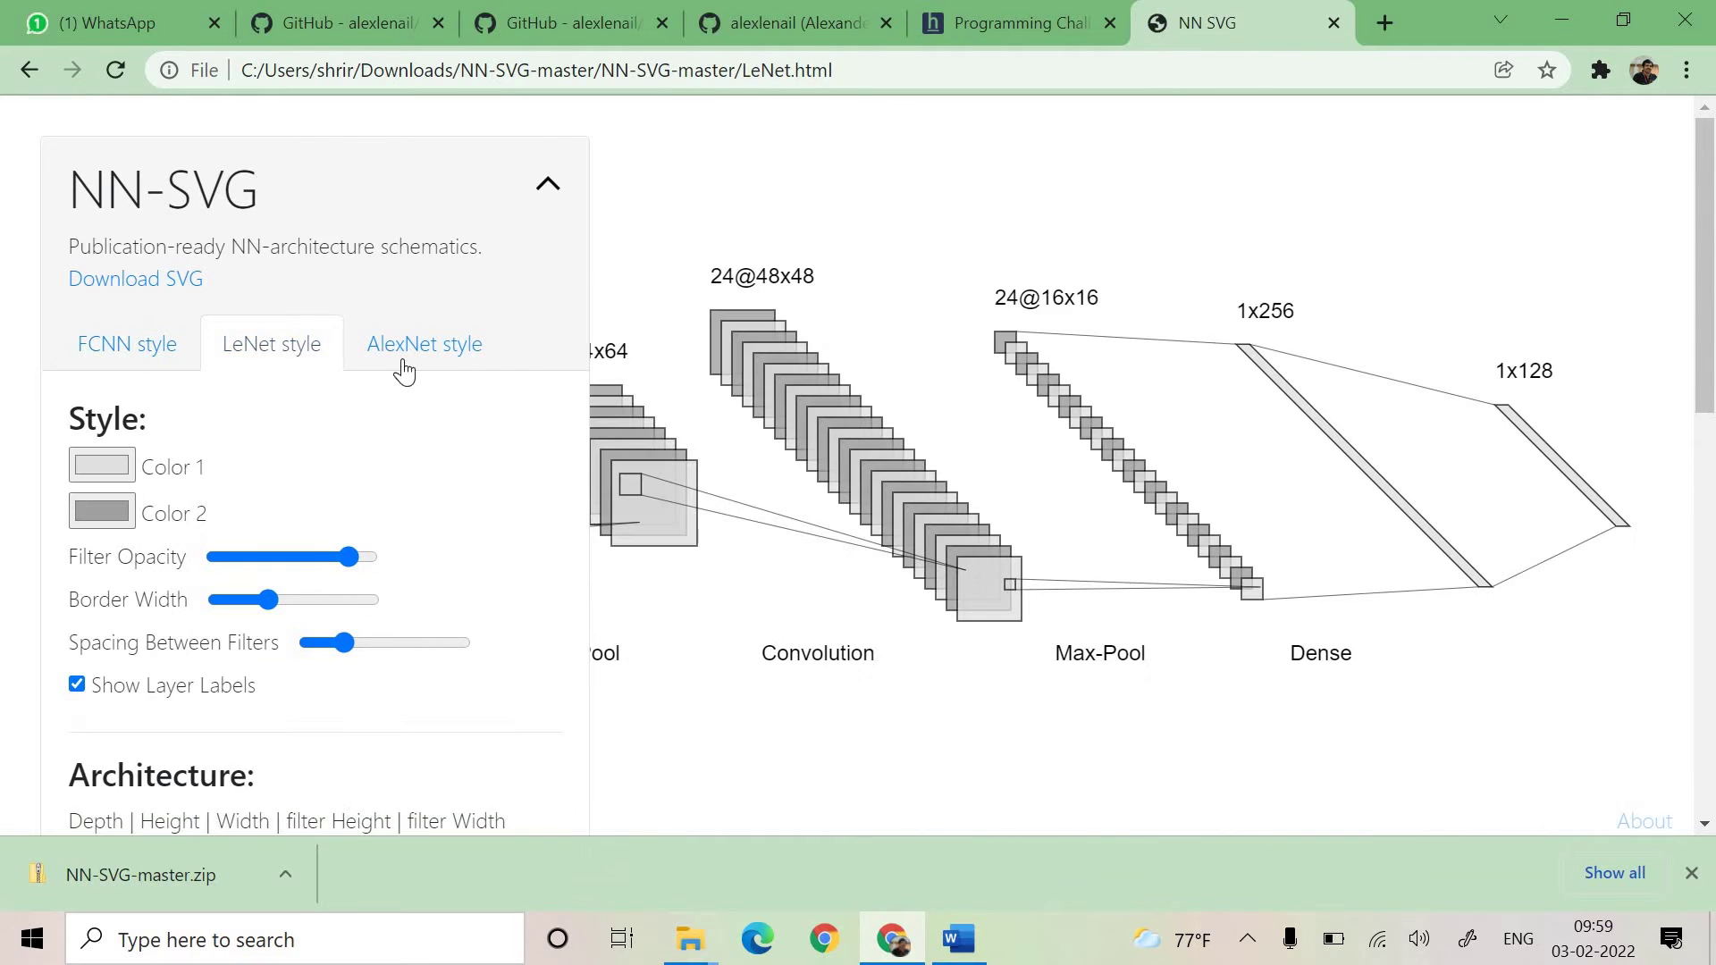
click(401, 362)
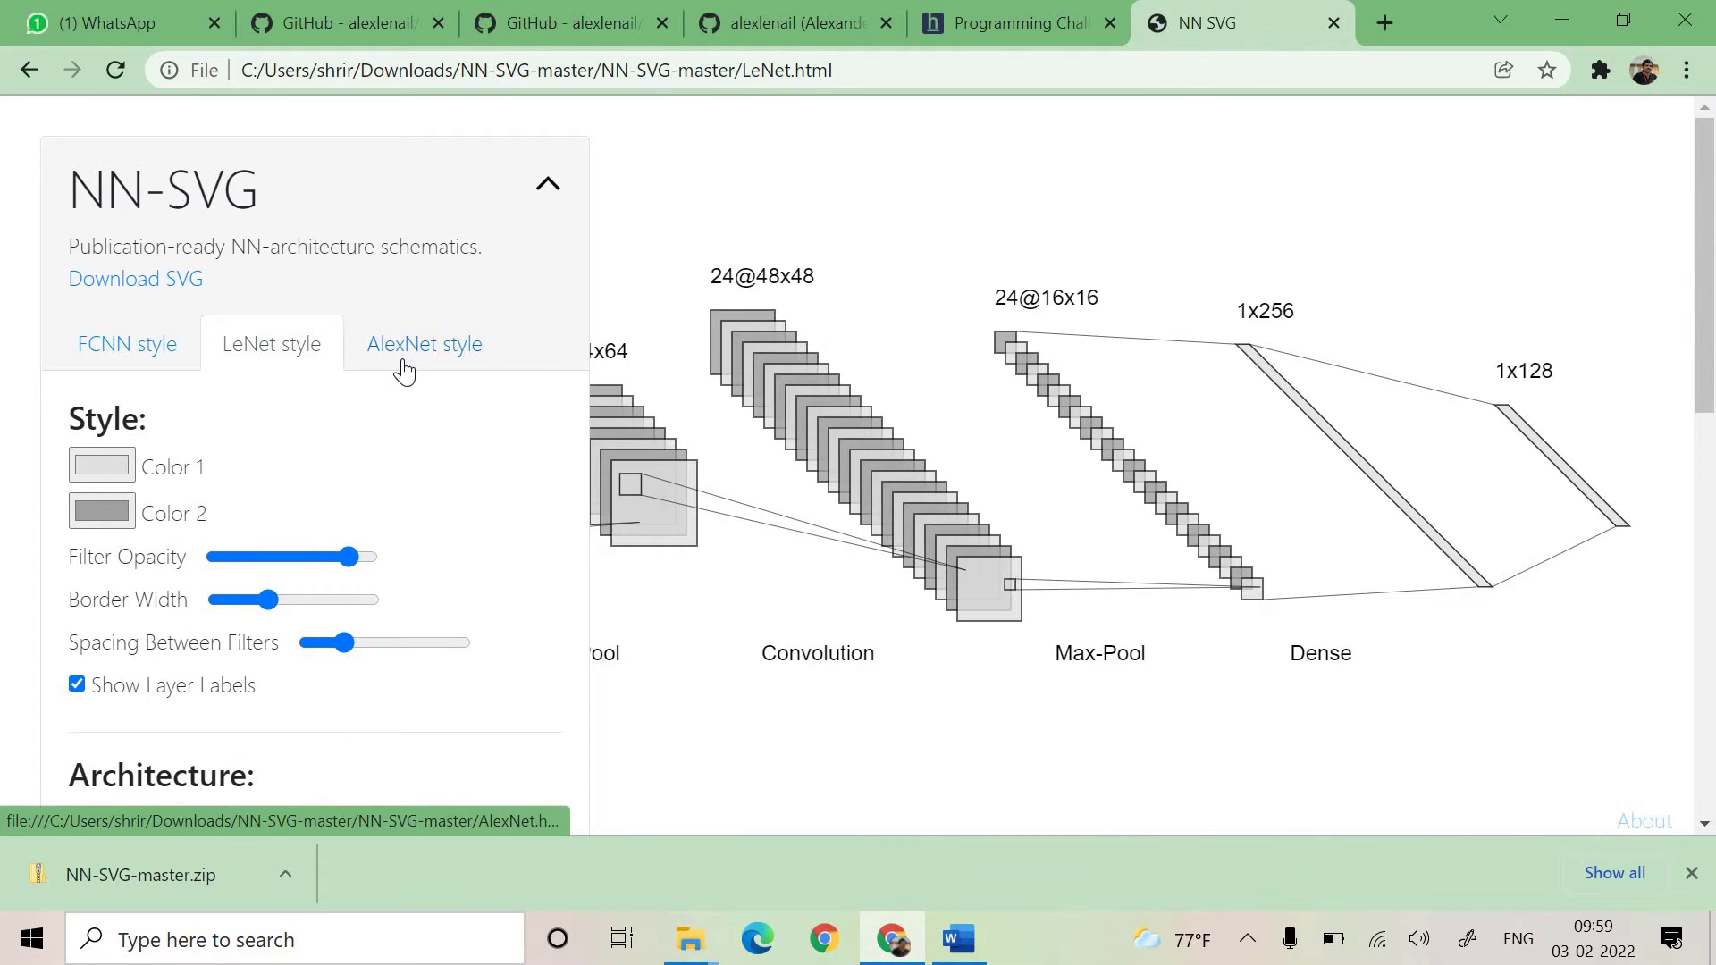
click(116, 343)
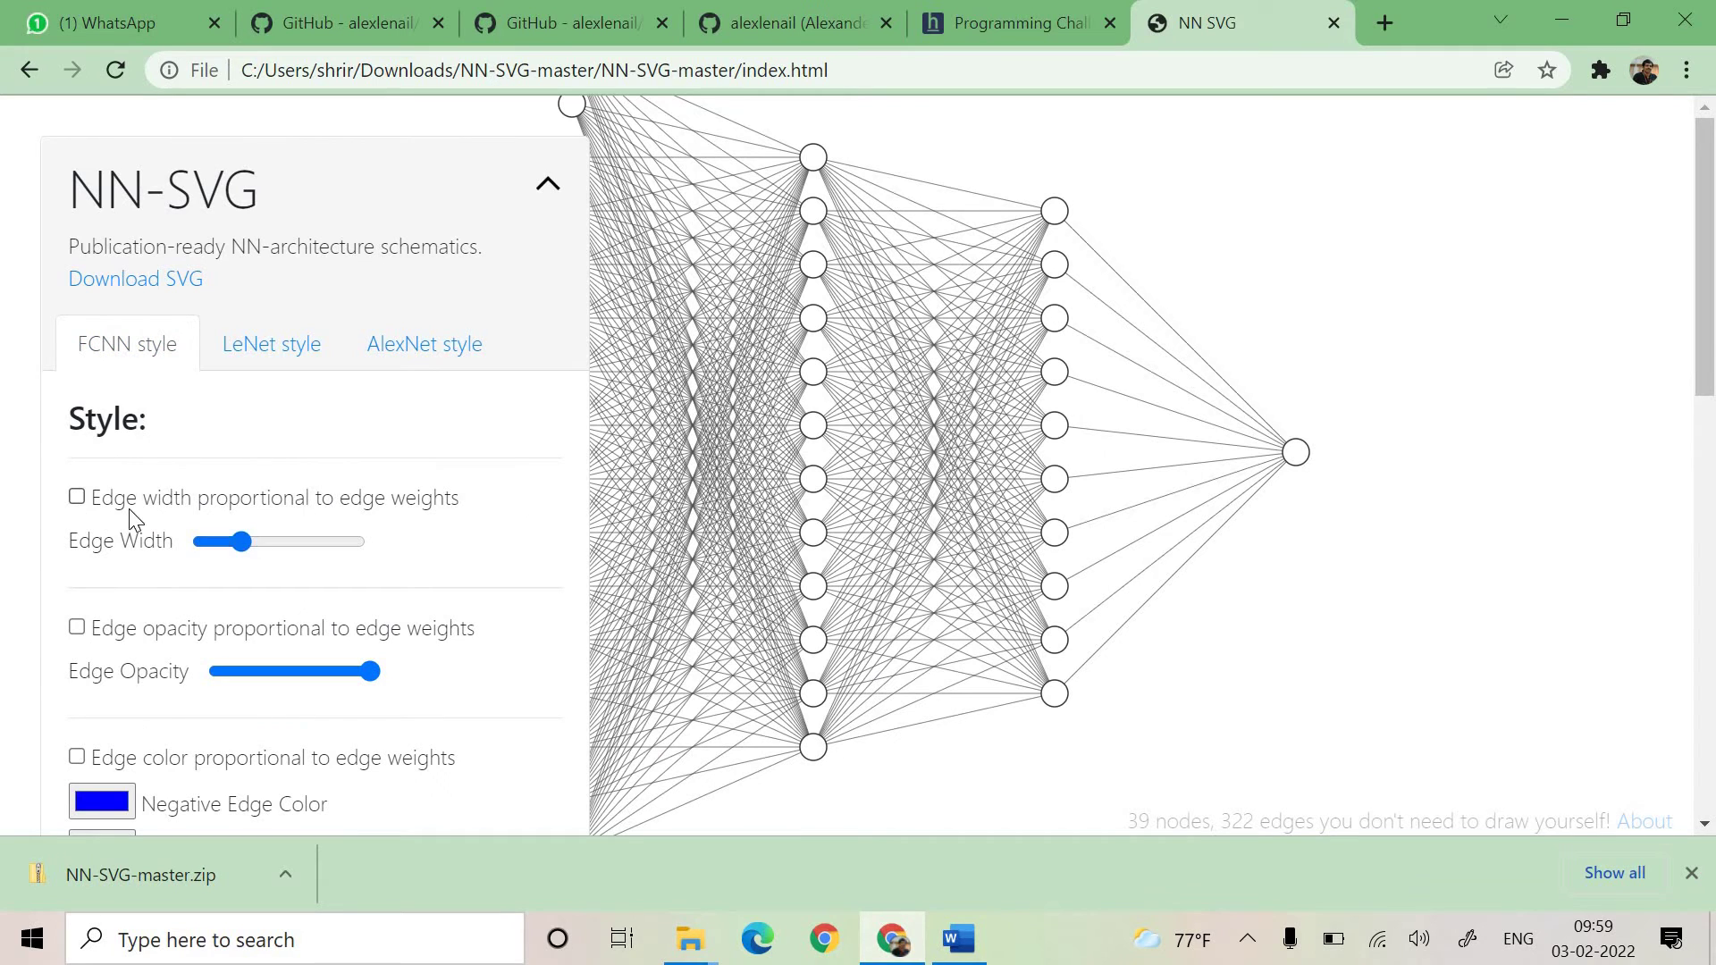
Lower the edge opacity for fainter connections, keeping the original edge width
drag(245, 542, 310, 542)
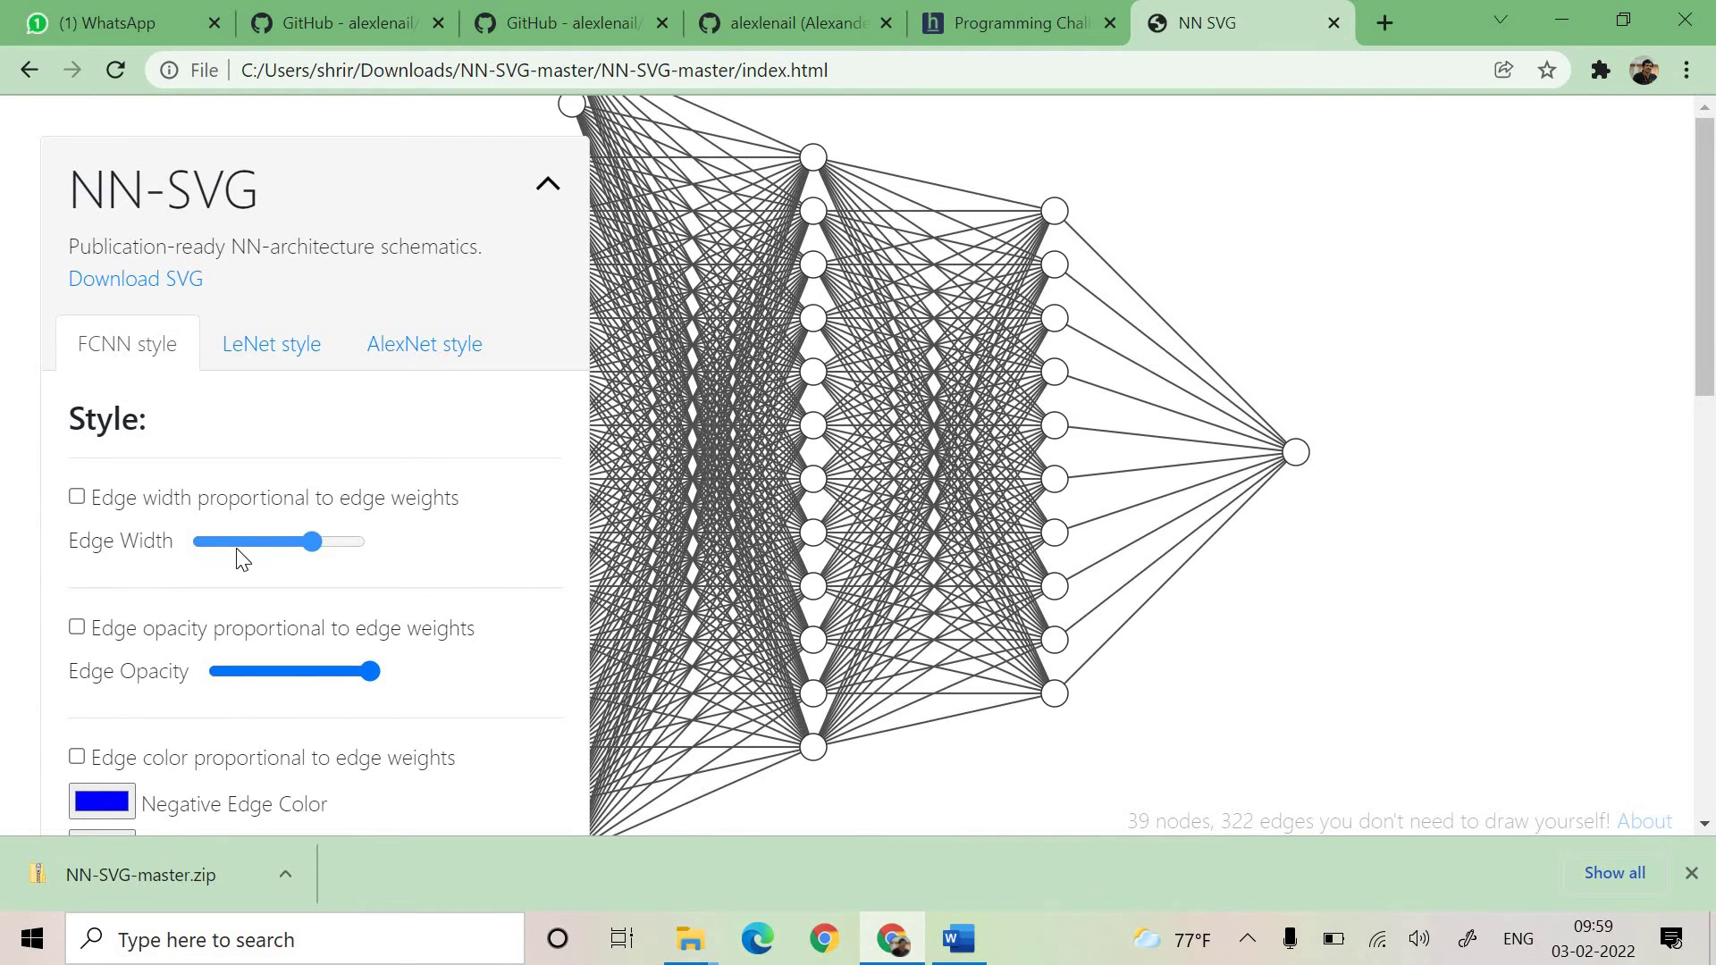
click(235, 545)
mouse_move(298, 686)
mouse_down()
mouse_move(230, 682)
mouse_move(345, 682)
mouse_move(329, 694)
mouse_up()
click(286, 686)
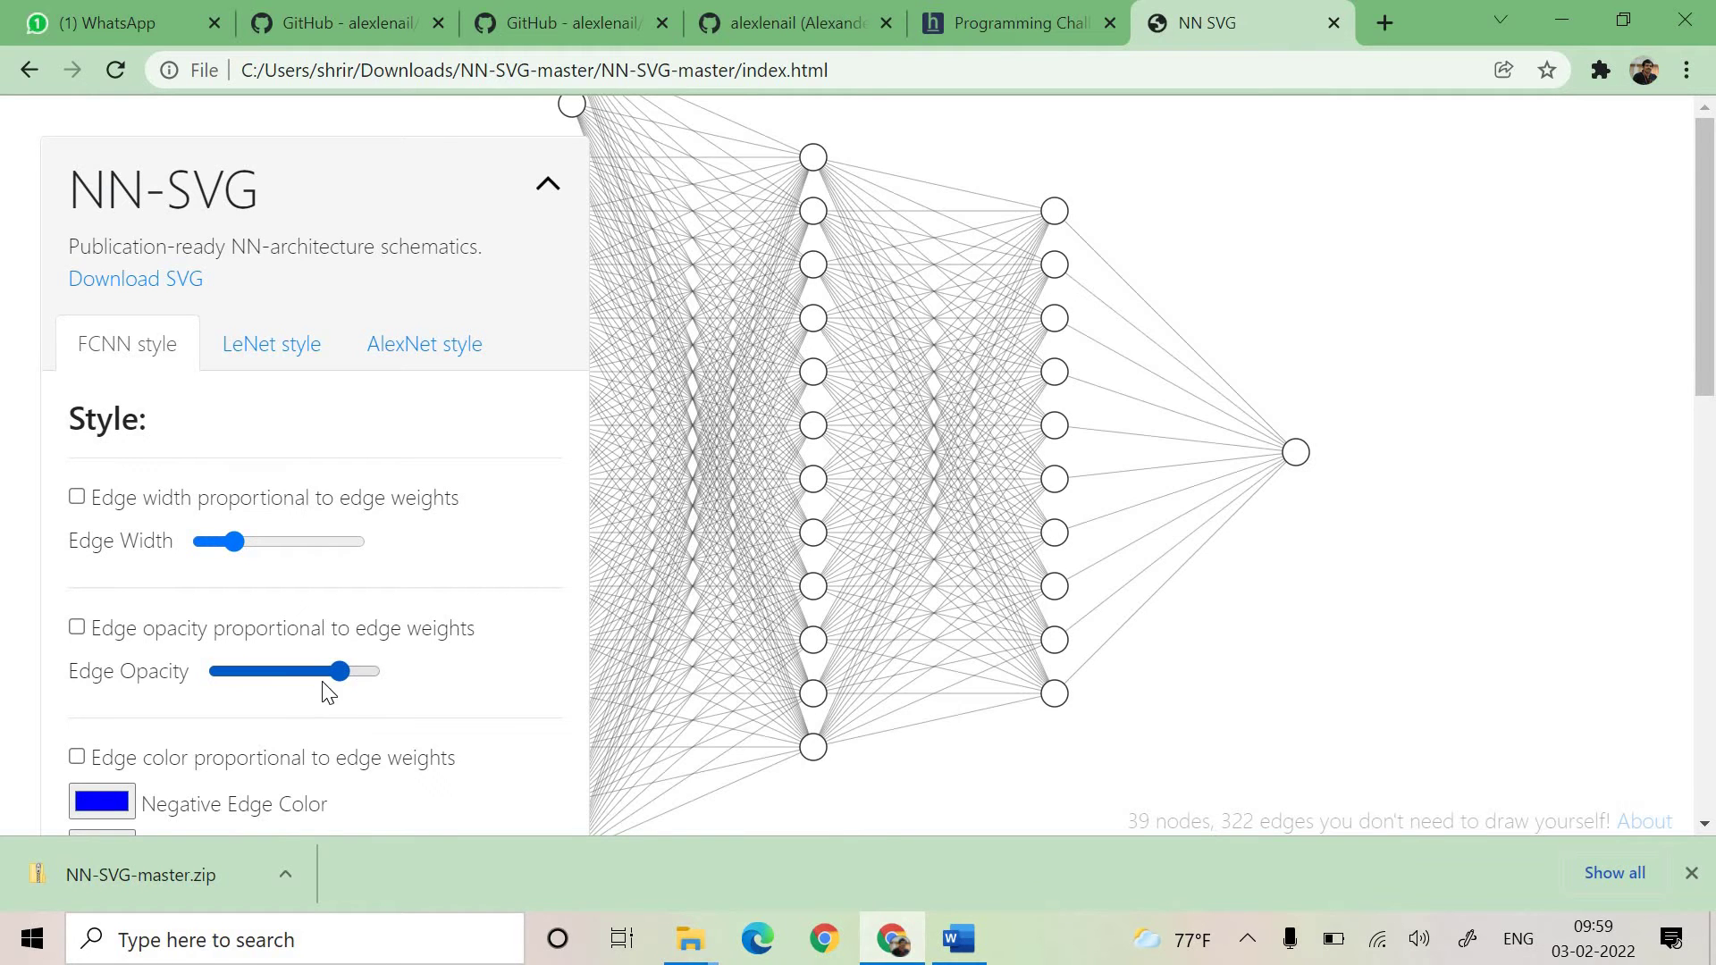
click(268, 694)
scroll(134, 644, down, 3)
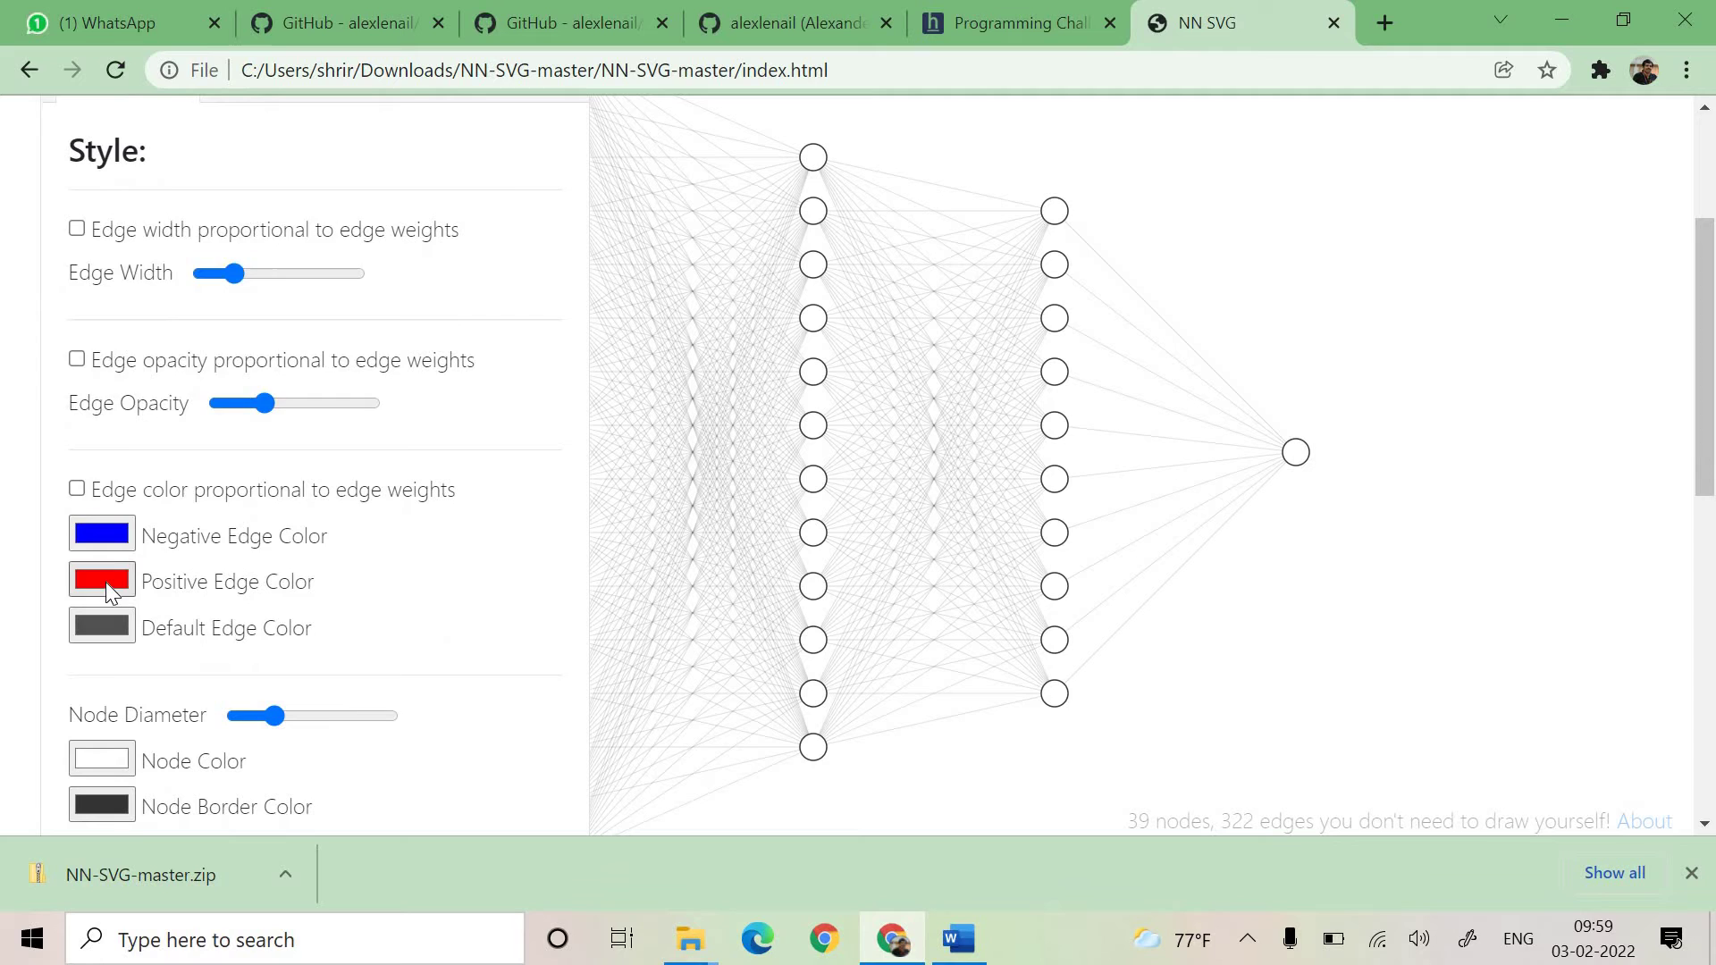
Keep the positive edge colour red after briefly trying purple
click(105, 582)
click(236, 442)
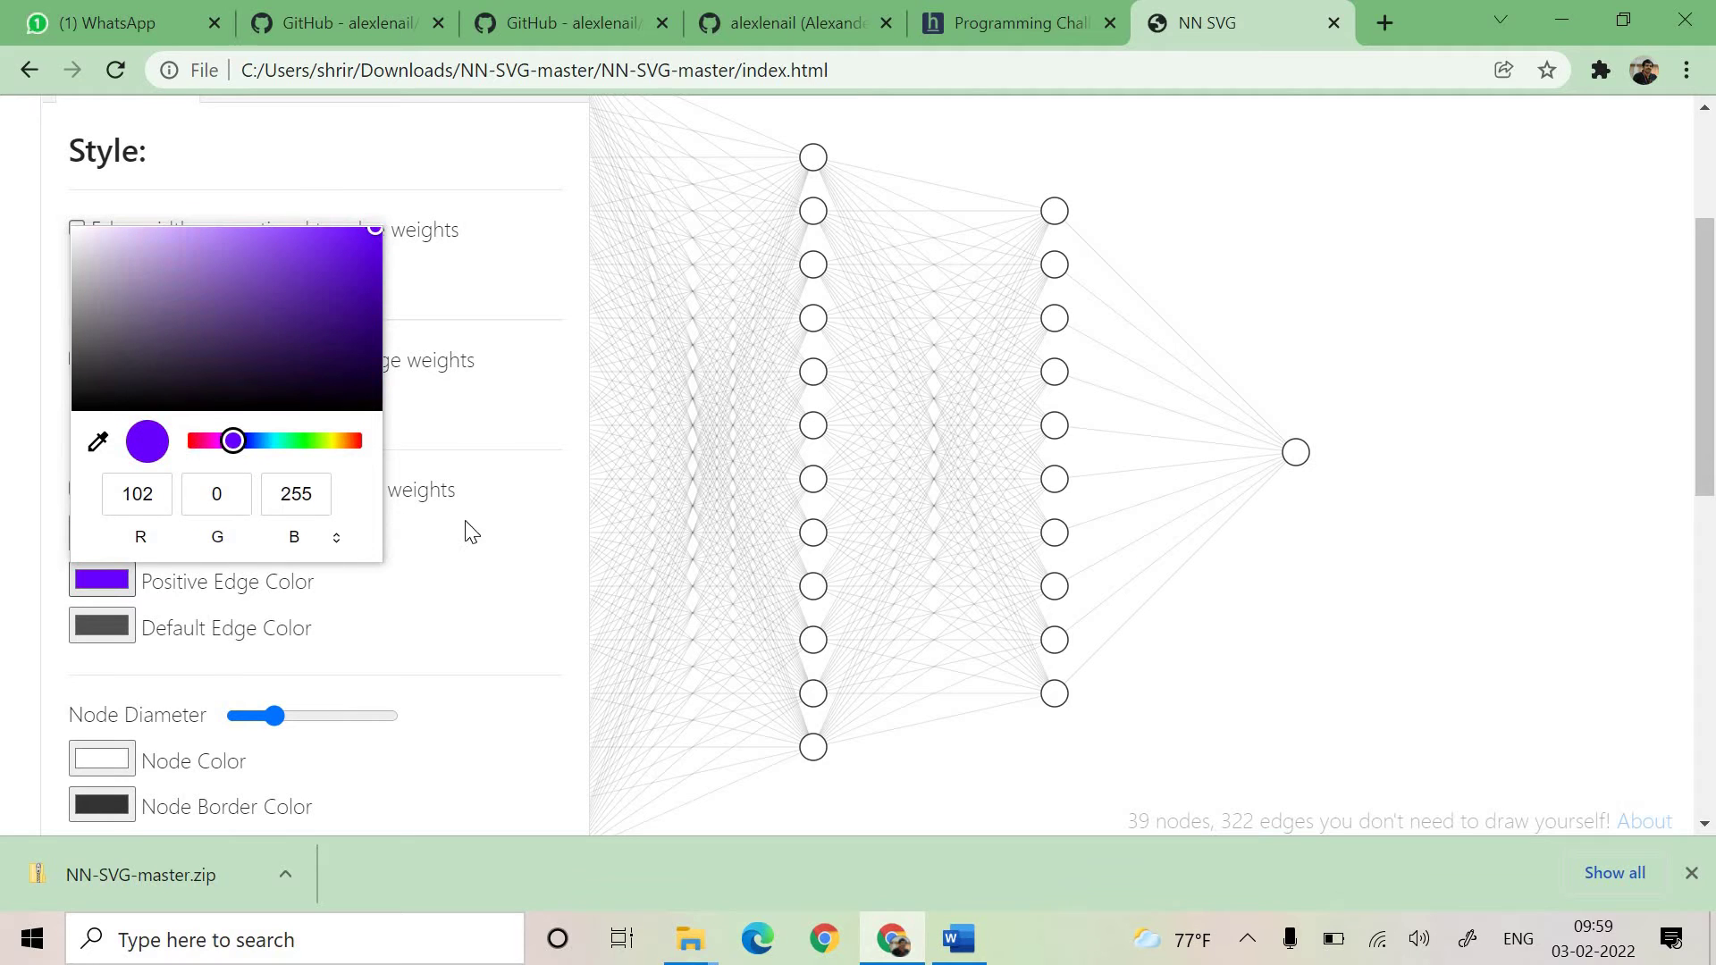
click(335, 617)
click(104, 579)
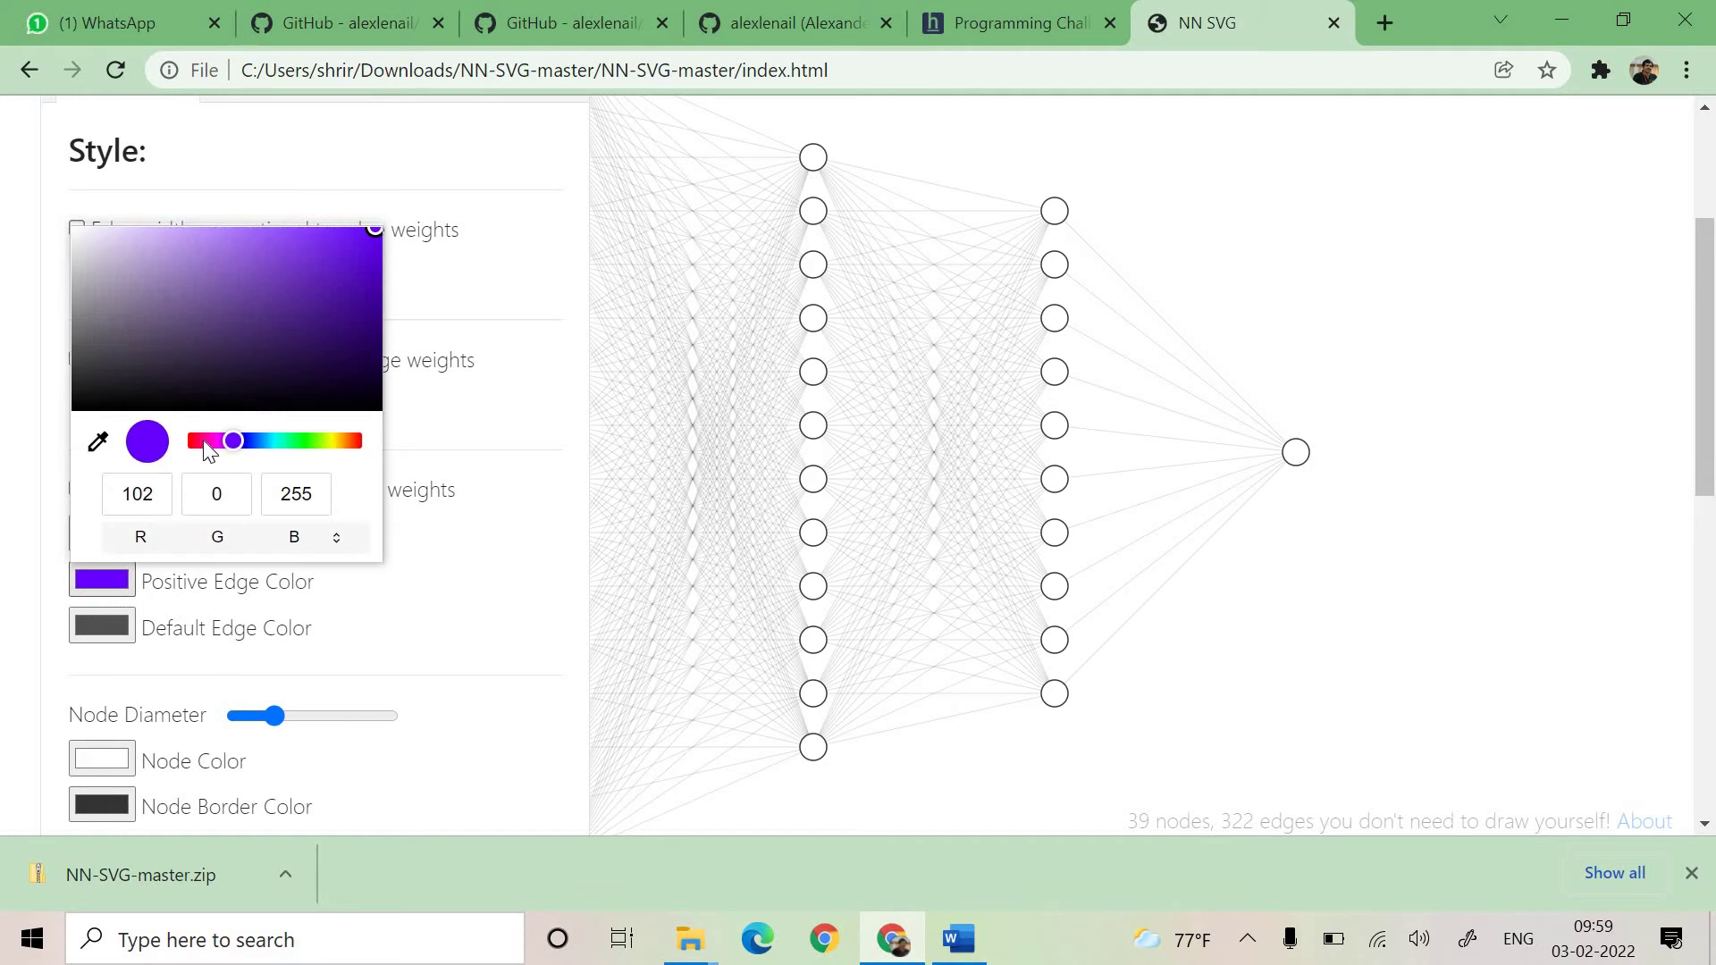
drag(253, 447, 186, 443)
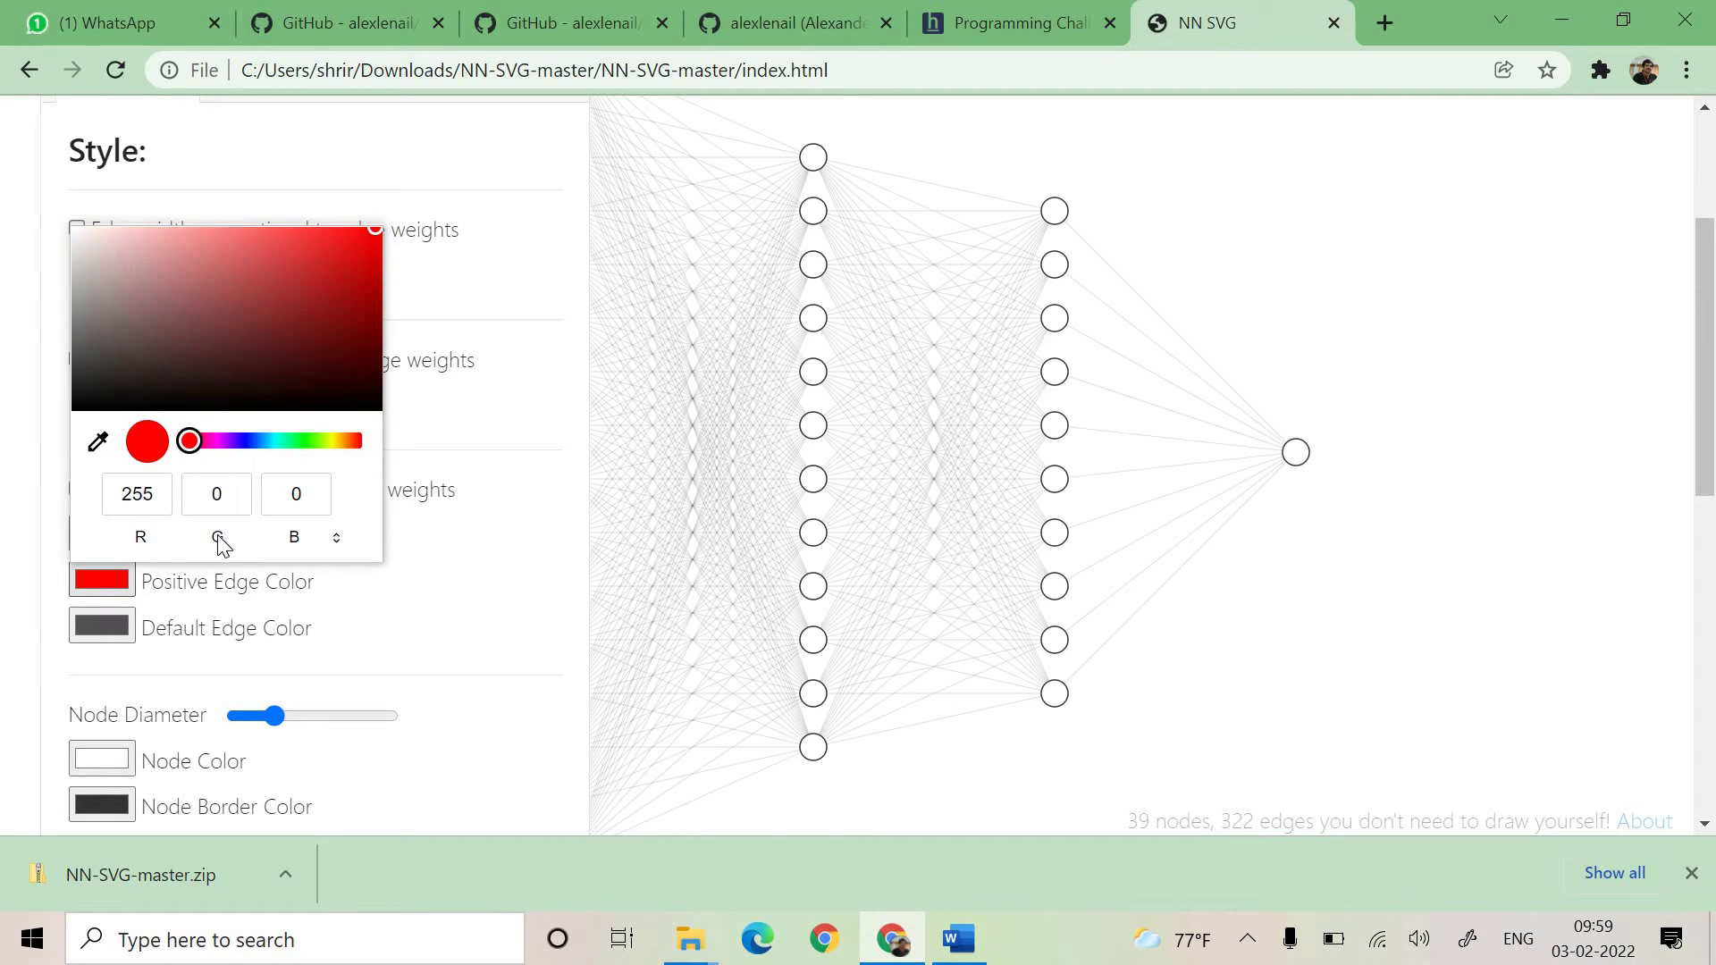
click(109, 630)
Set the default edge colour to teal (72, 132, 120)
click(109, 628)
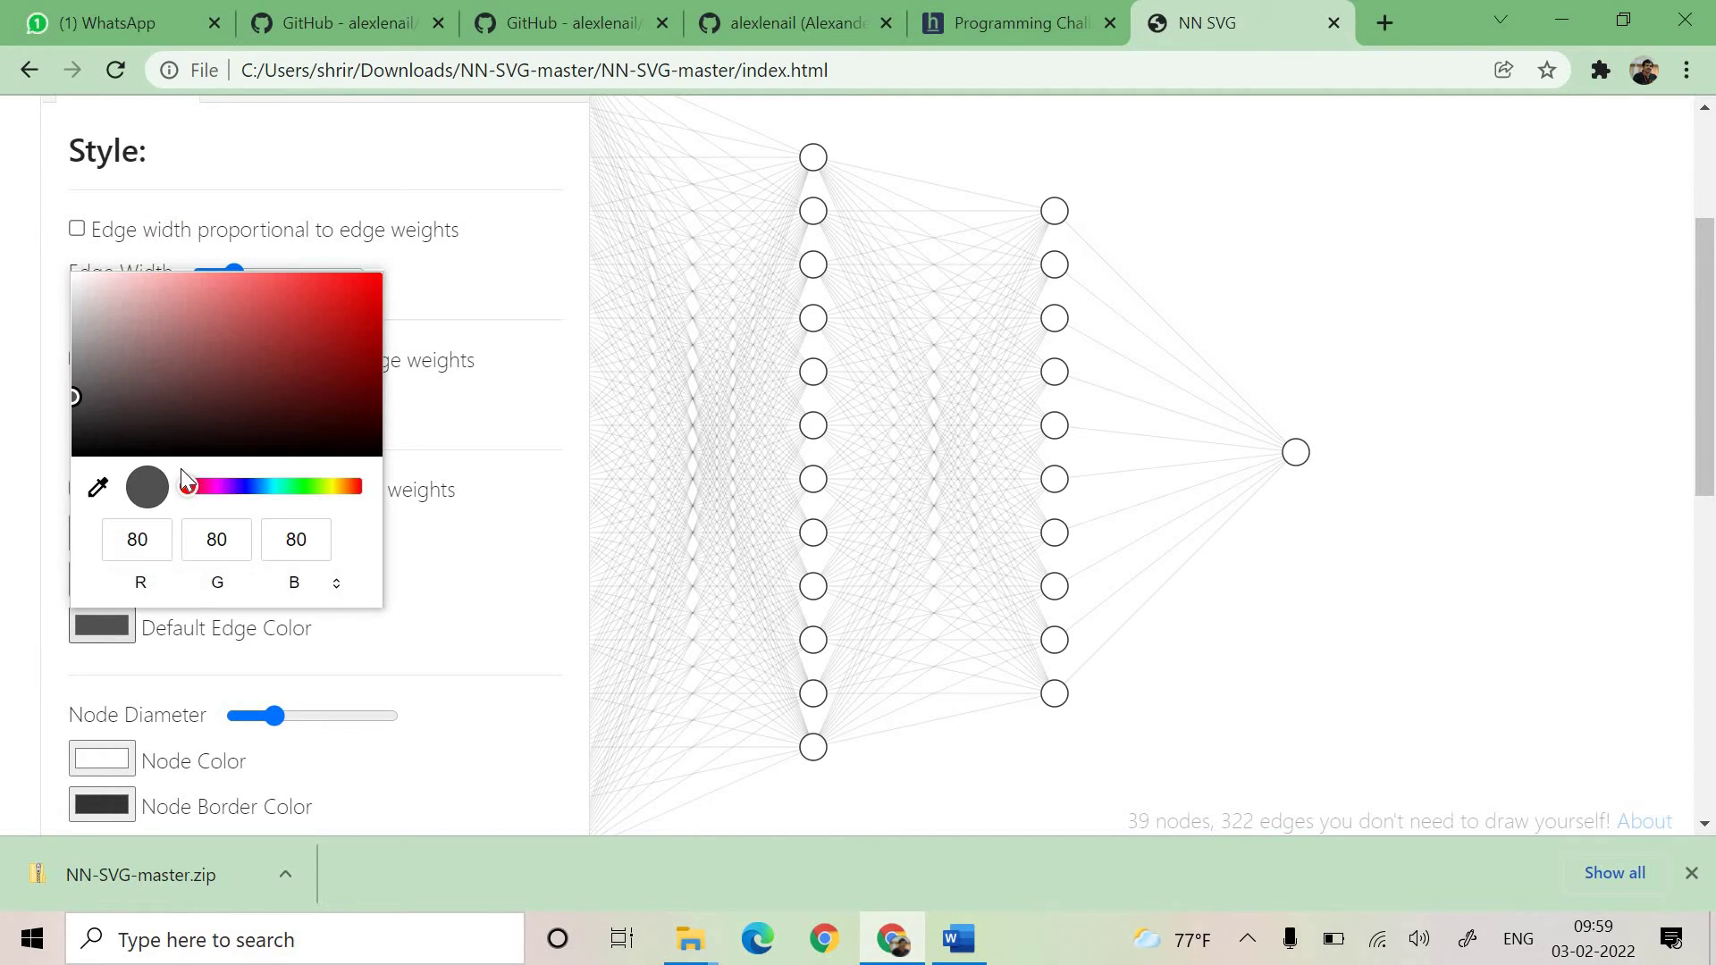
click(283, 488)
click(211, 361)
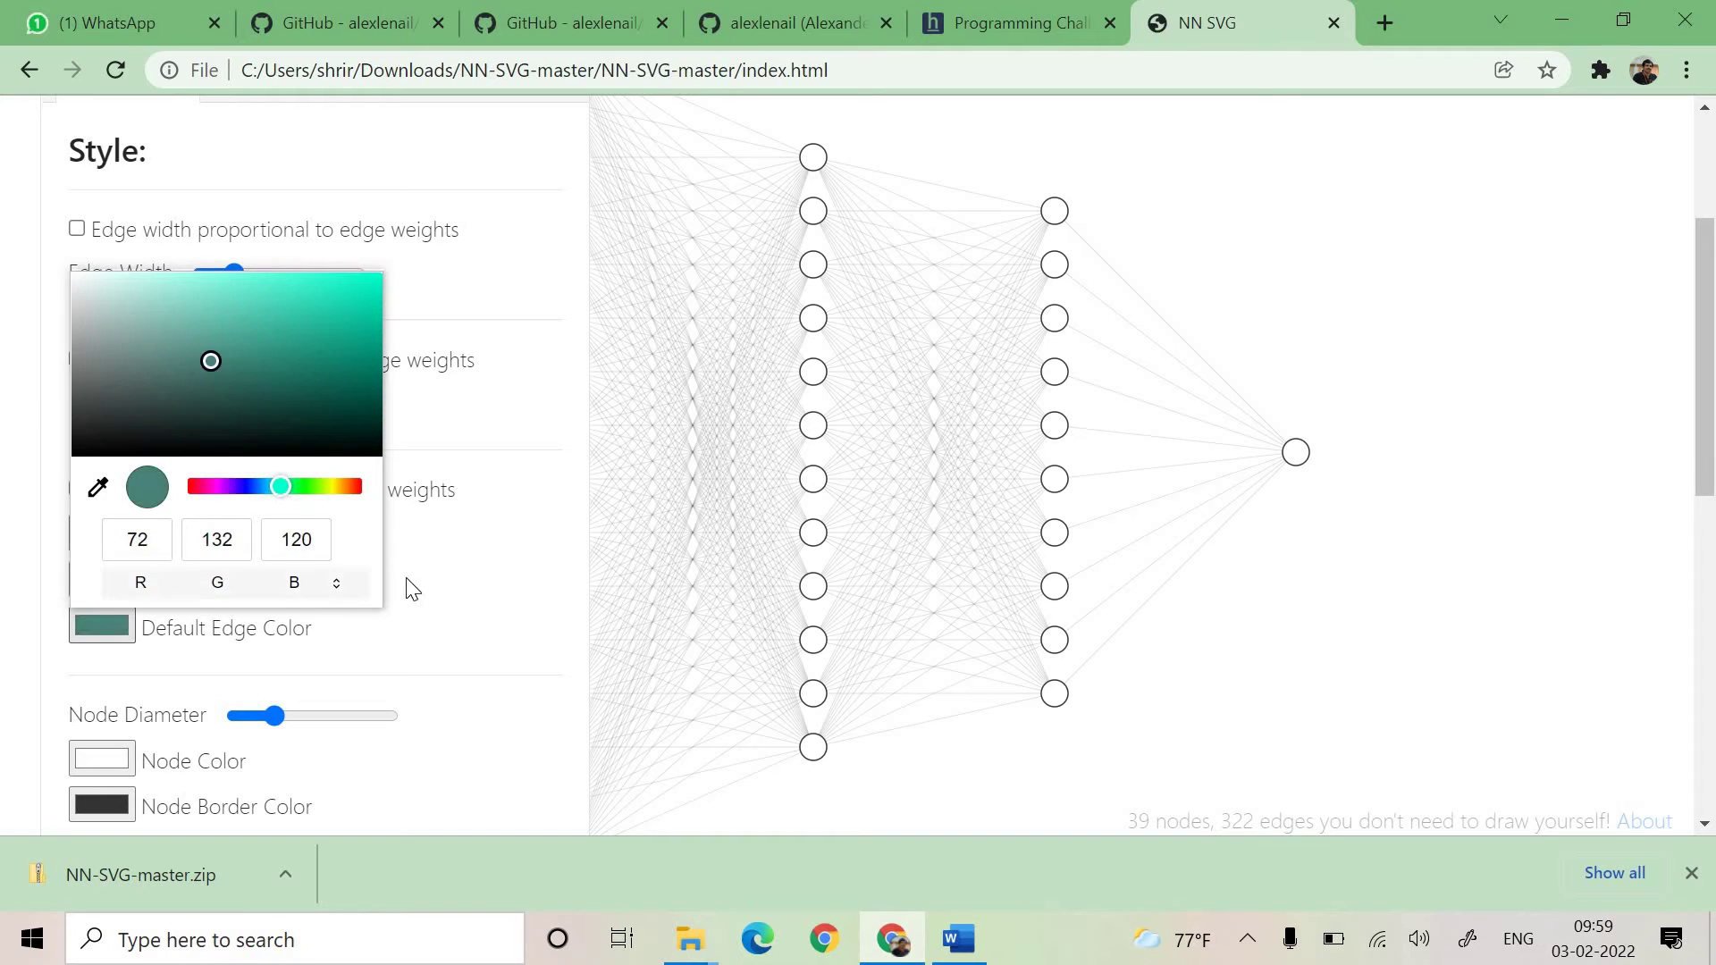
click(410, 586)
scroll(179, 652, down, 1)
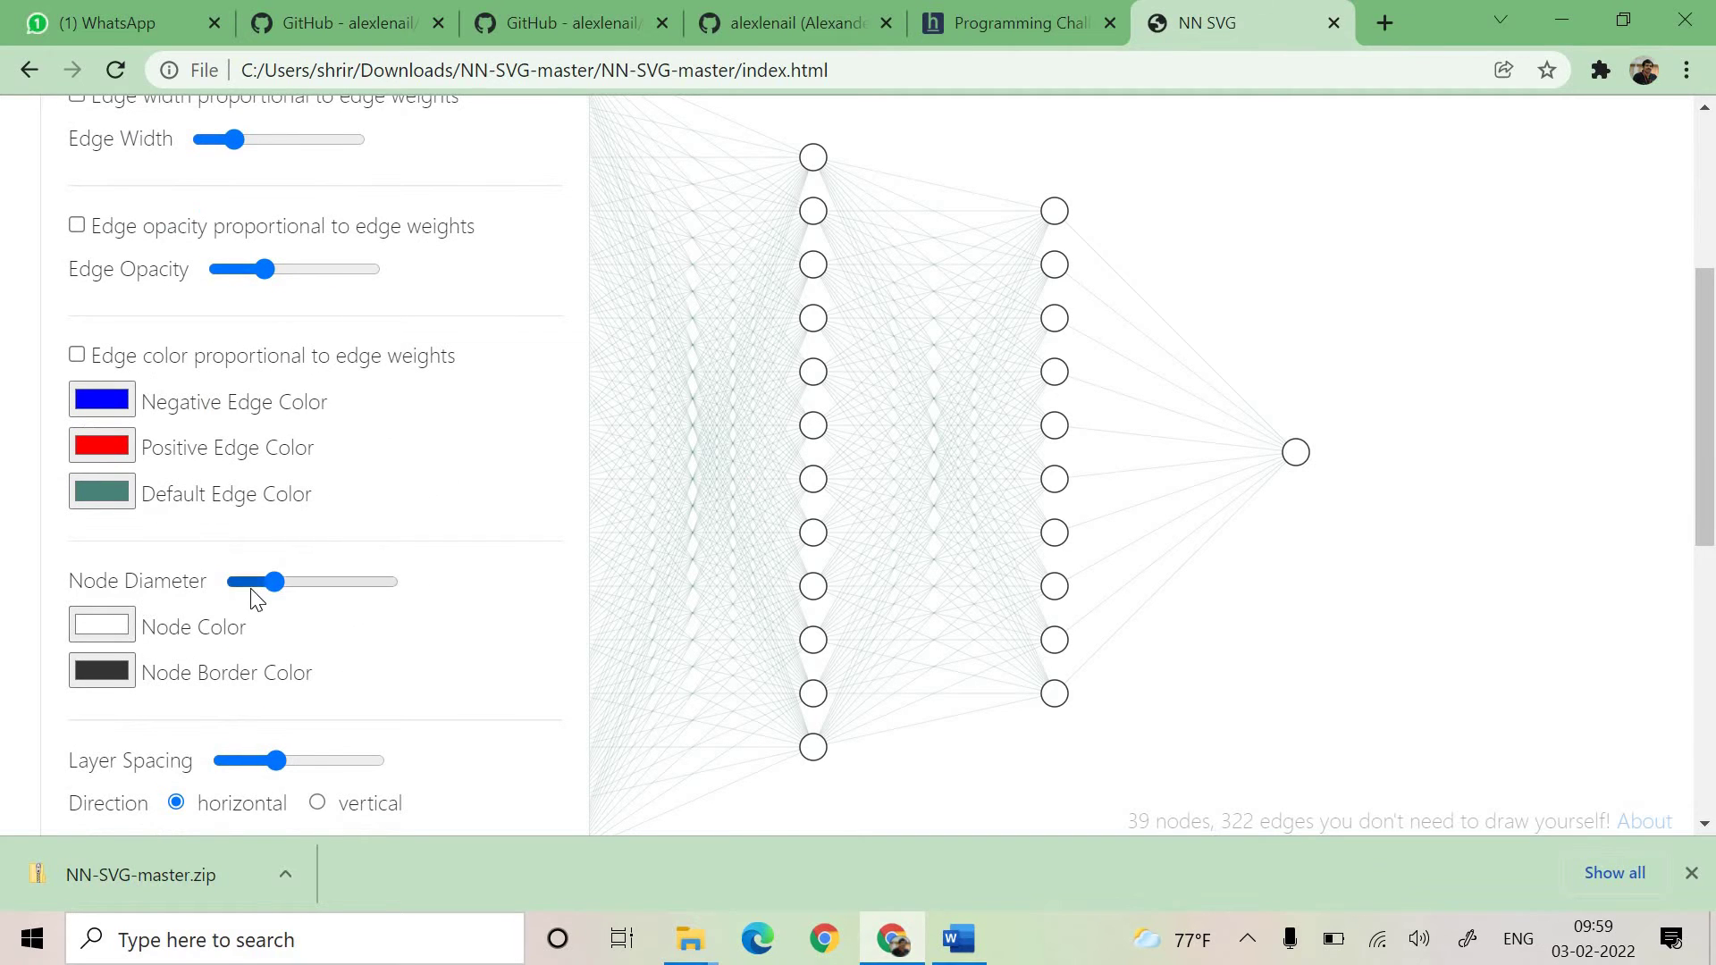
Try larger node sizes, then return the nodes to their smaller size
scroll(286, 501, down, 1)
click(336, 448)
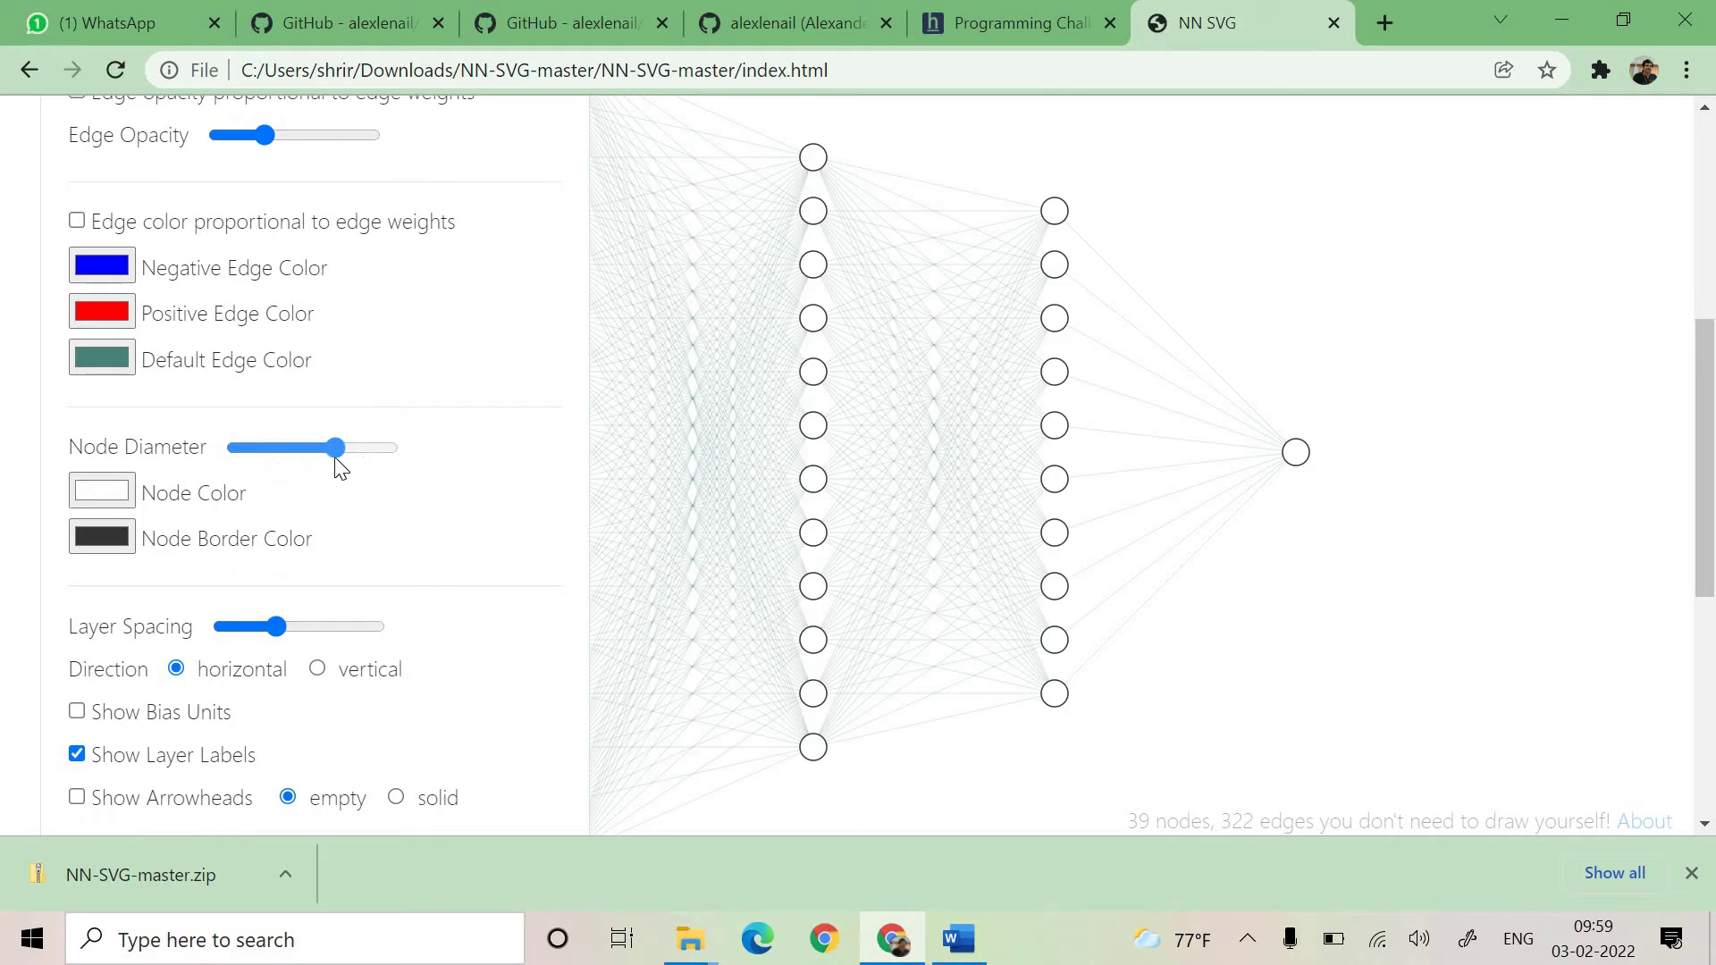
click(370, 462)
click(256, 462)
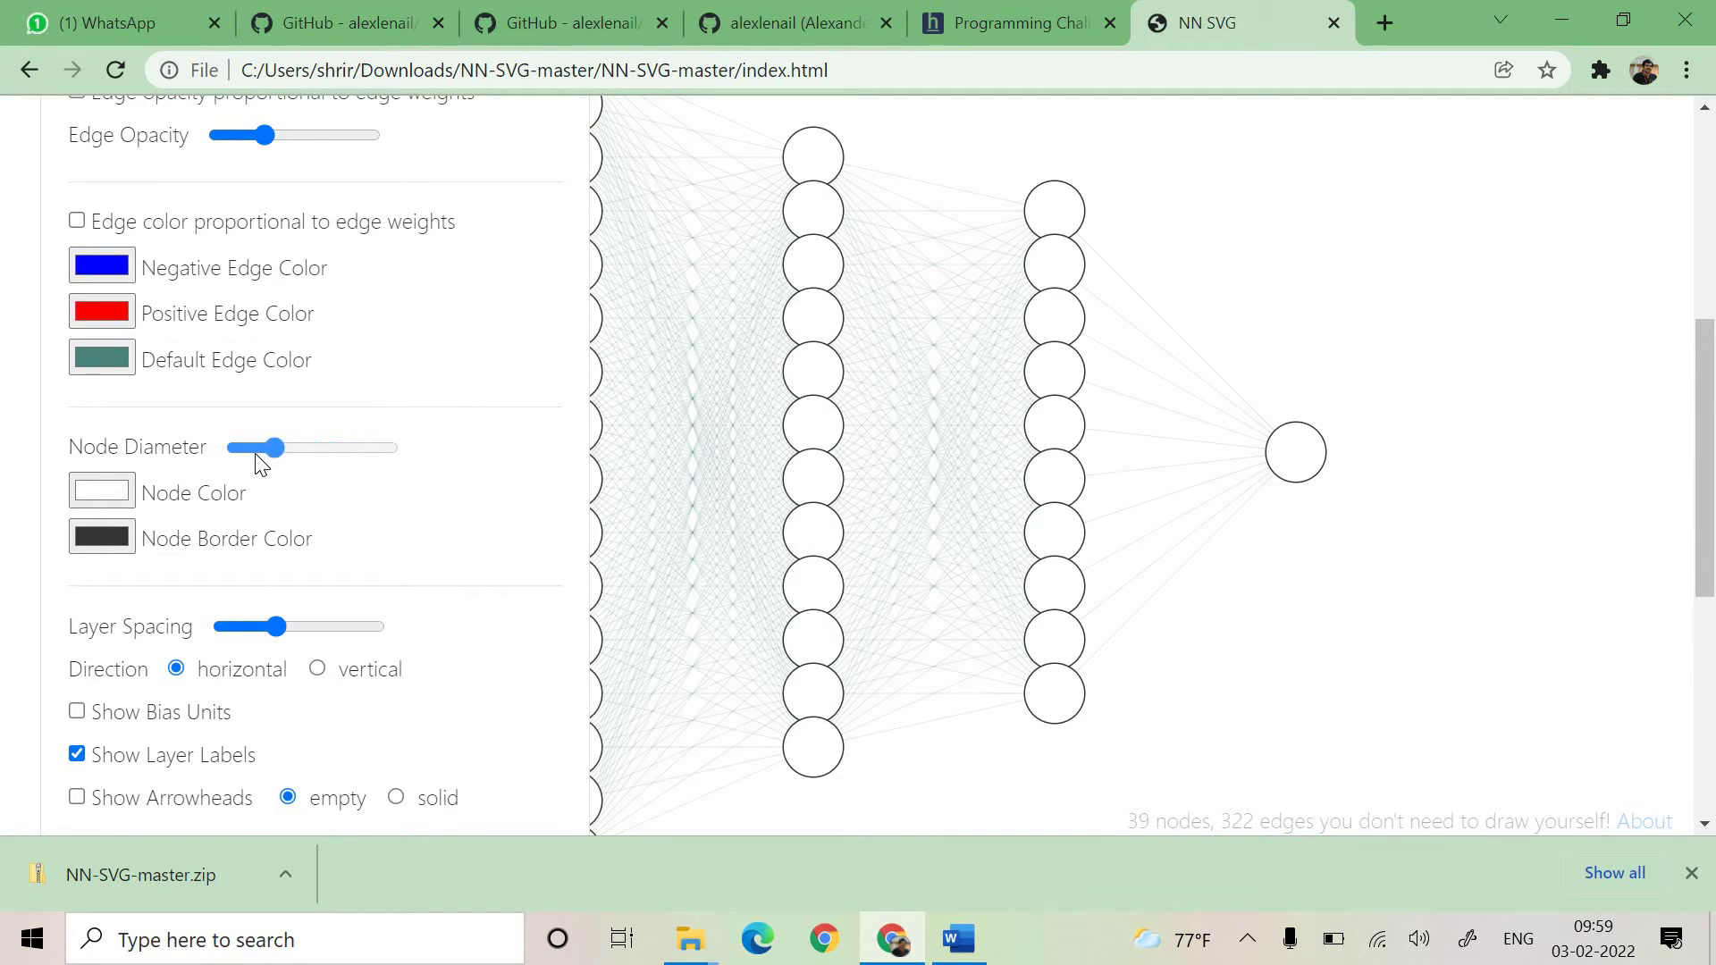
drag(308, 464, 330, 463)
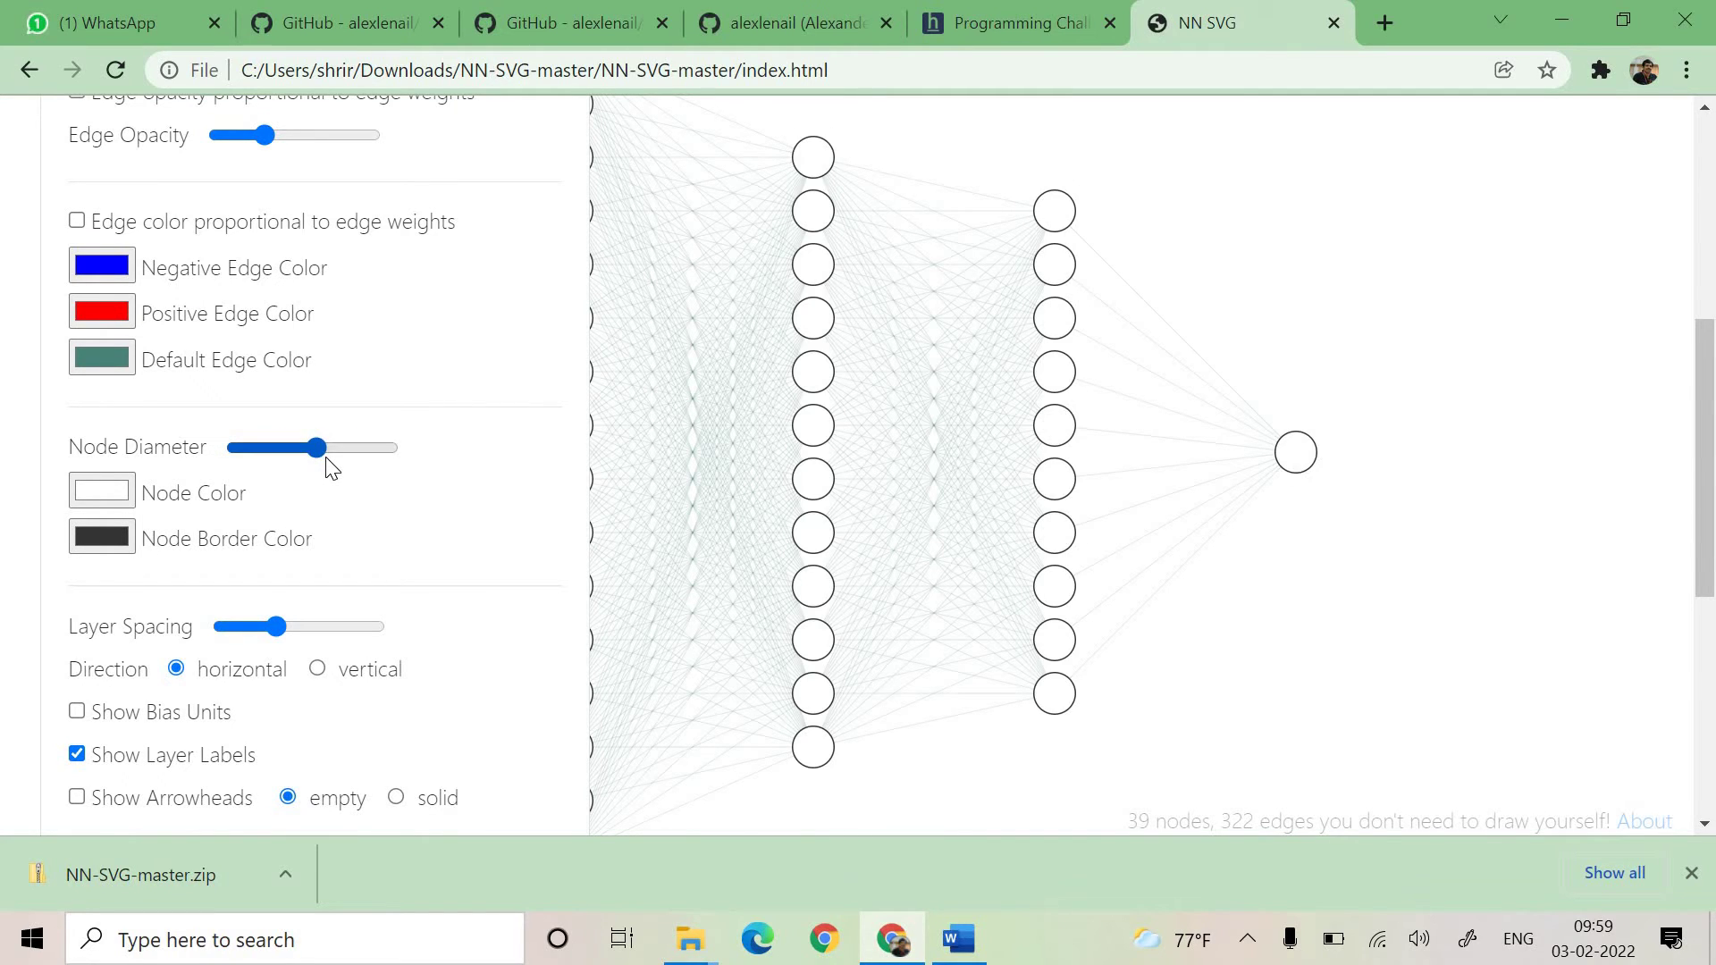
click(271, 463)
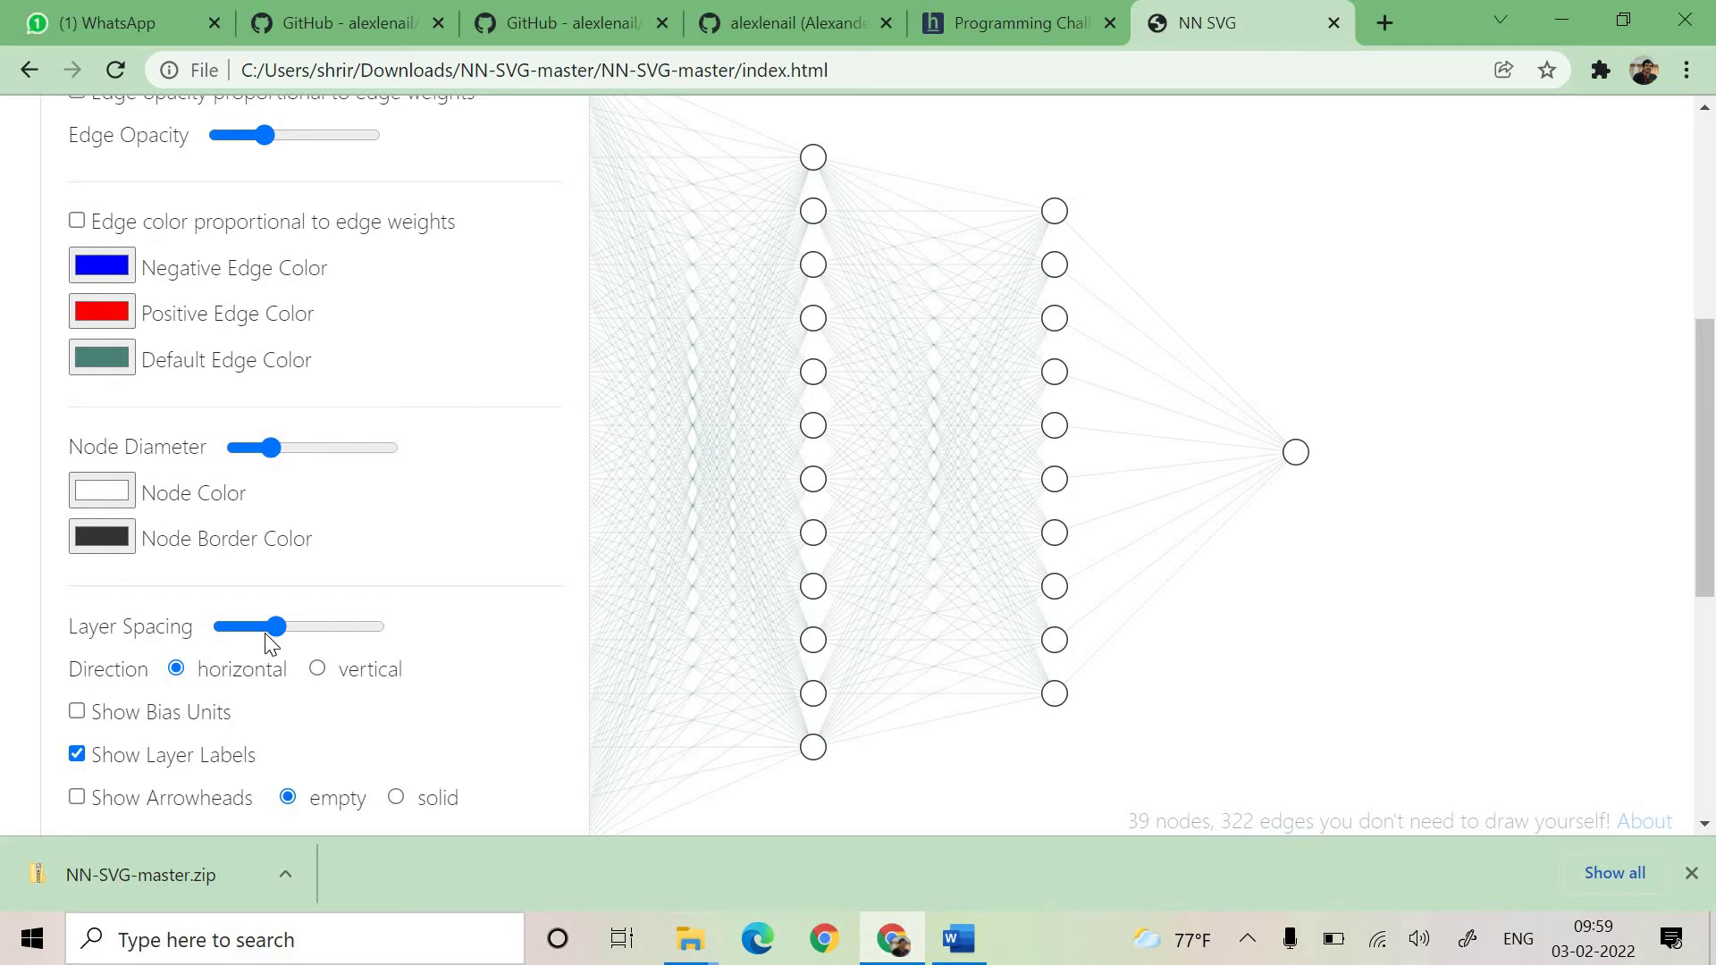
Adjust node spacing for the input and first hidden layers
scroll(178, 626, down, 3)
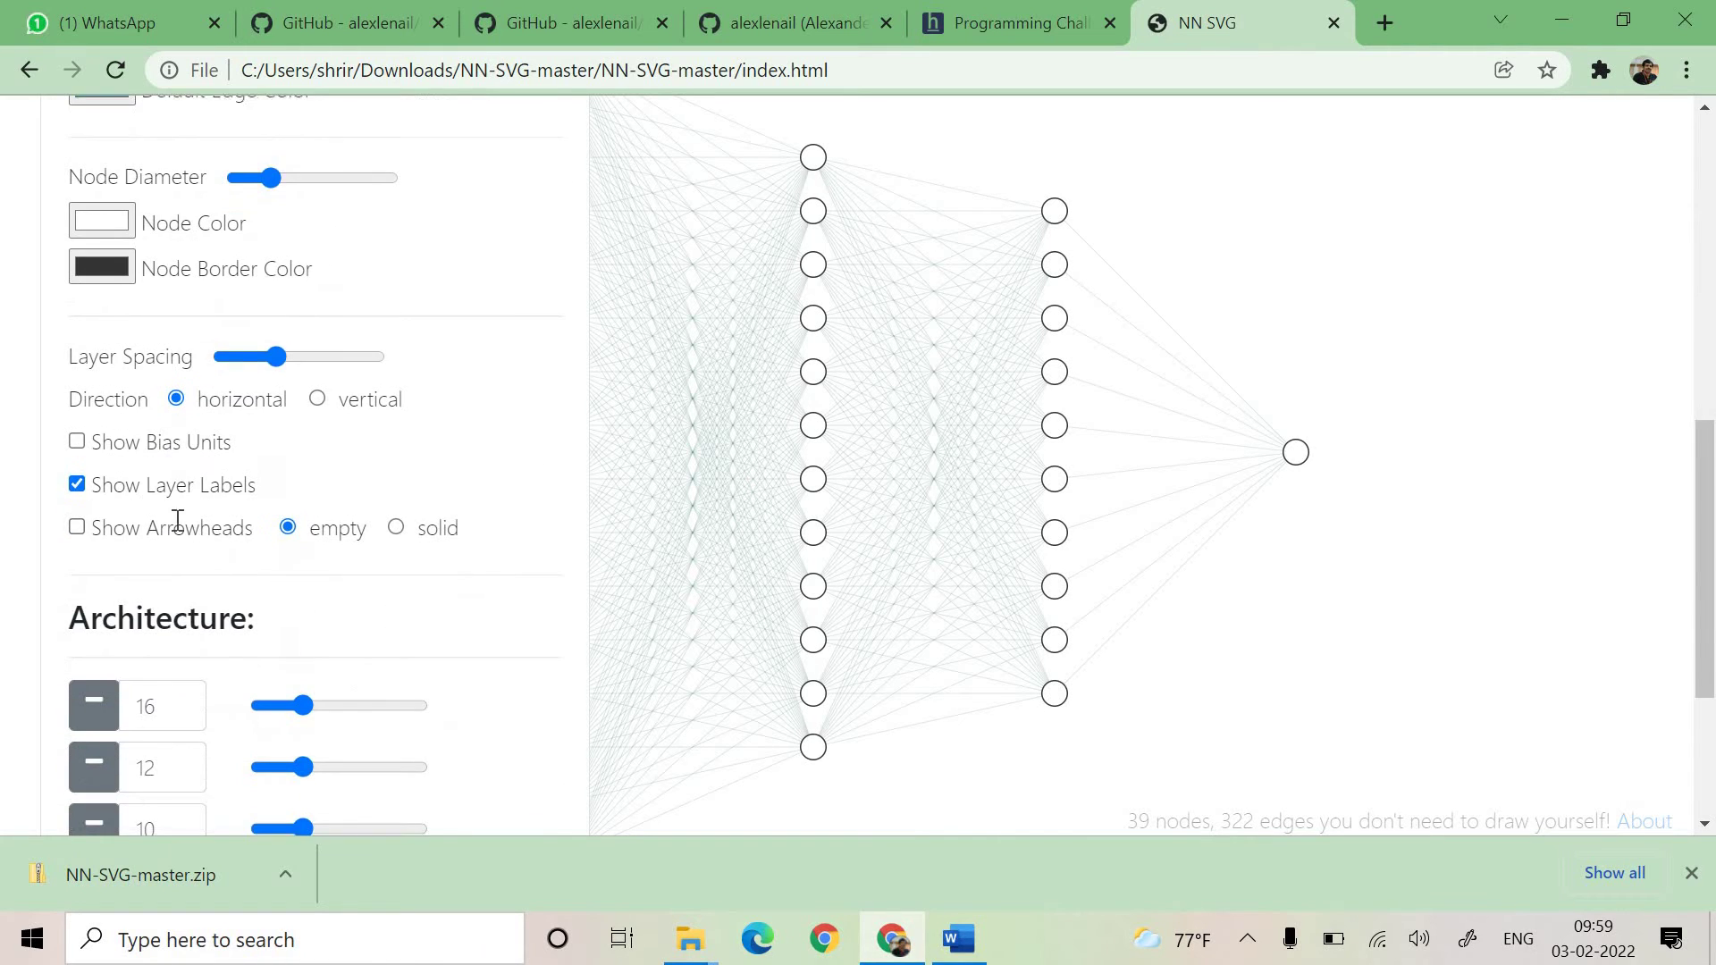
scroll(232, 501, down, 3)
click(344, 439)
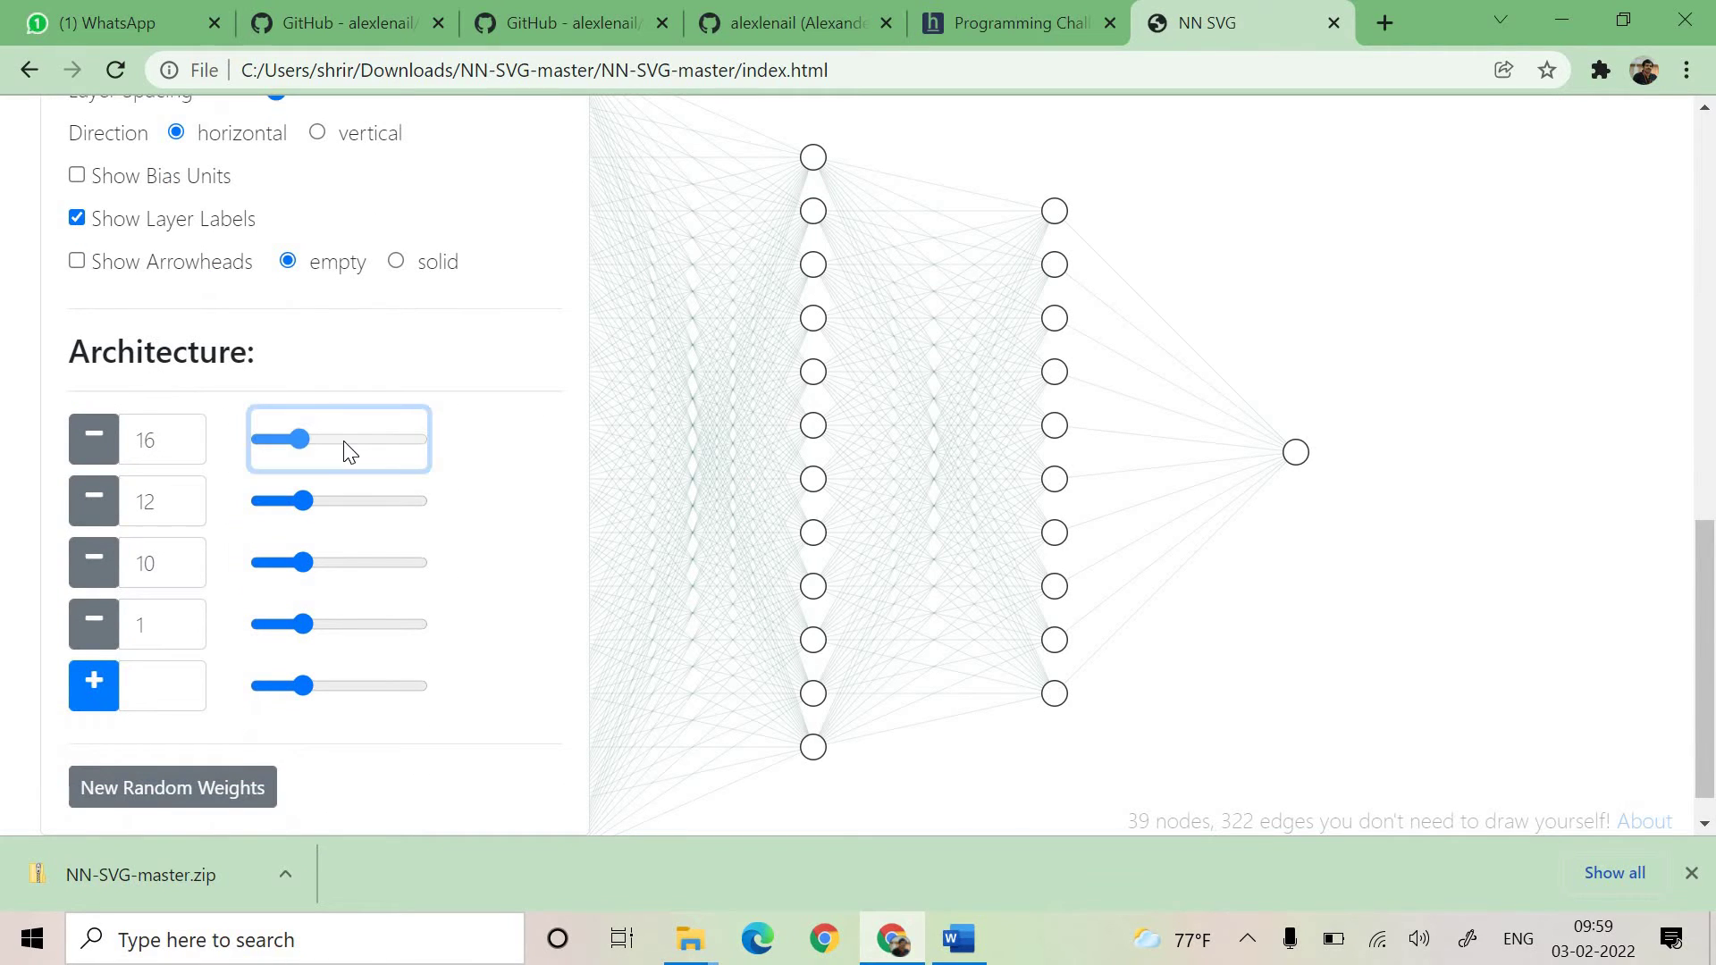
drag(313, 497, 380, 497)
click(318, 502)
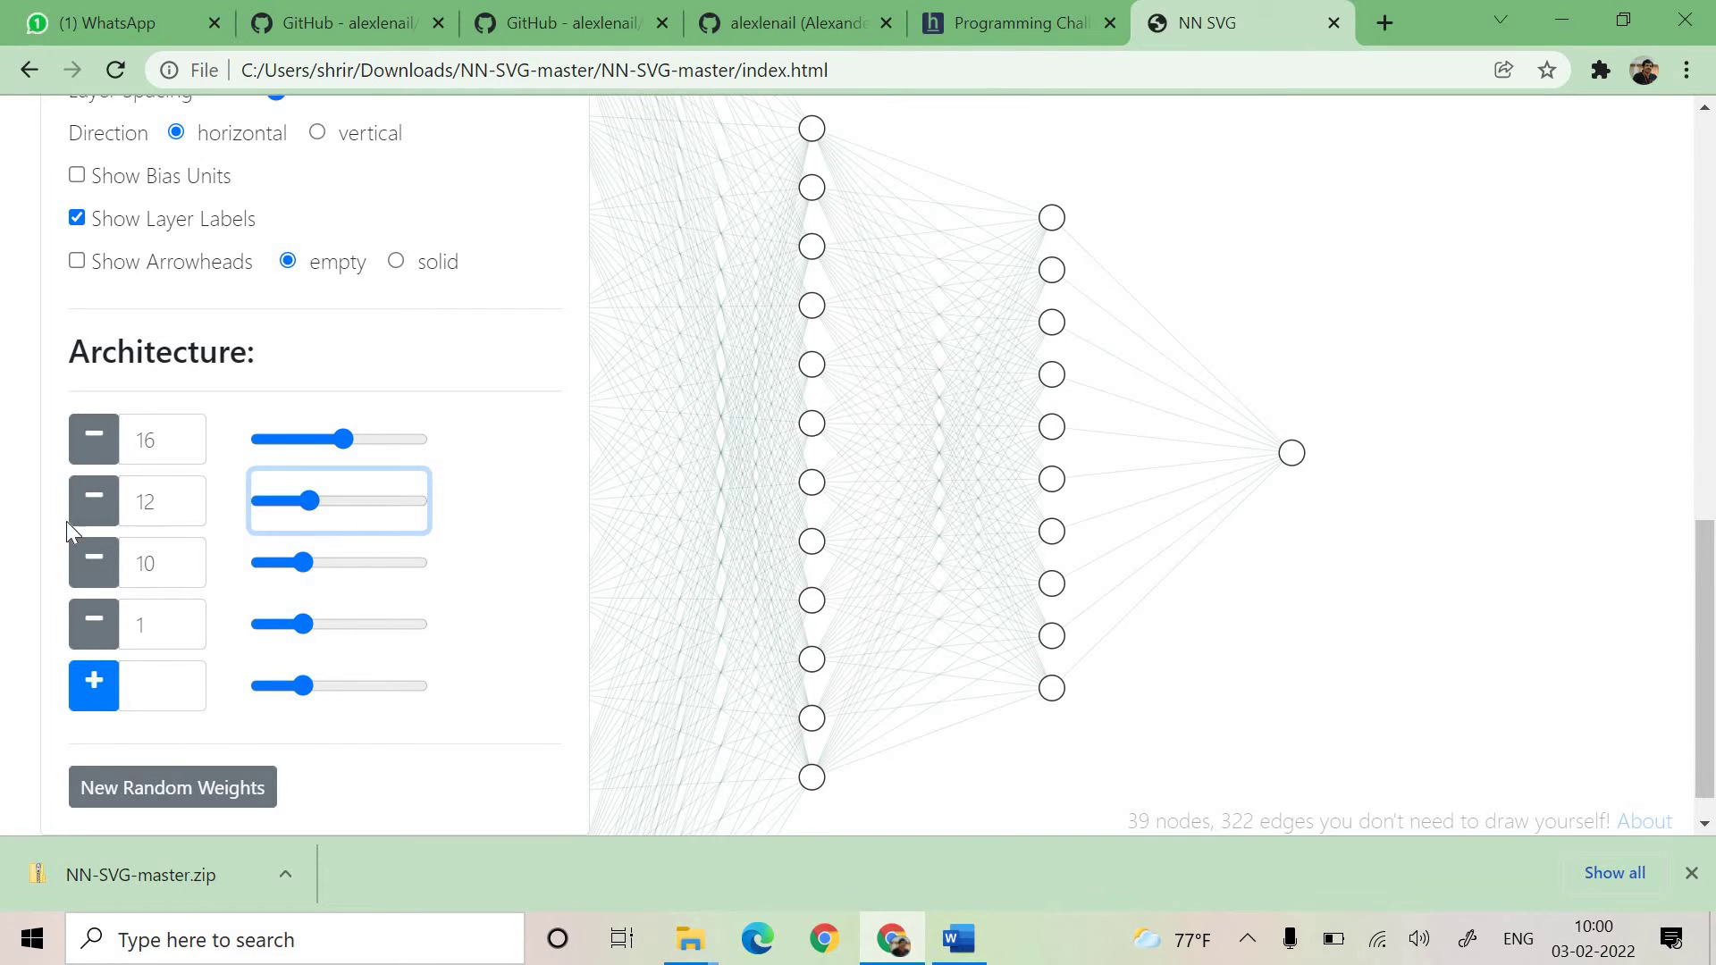
Reduce the first hidden layer from 12 to 9 nodes
double_click(179, 507)
double_click(179, 507)
double_click(178, 507)
double_click(179, 508)
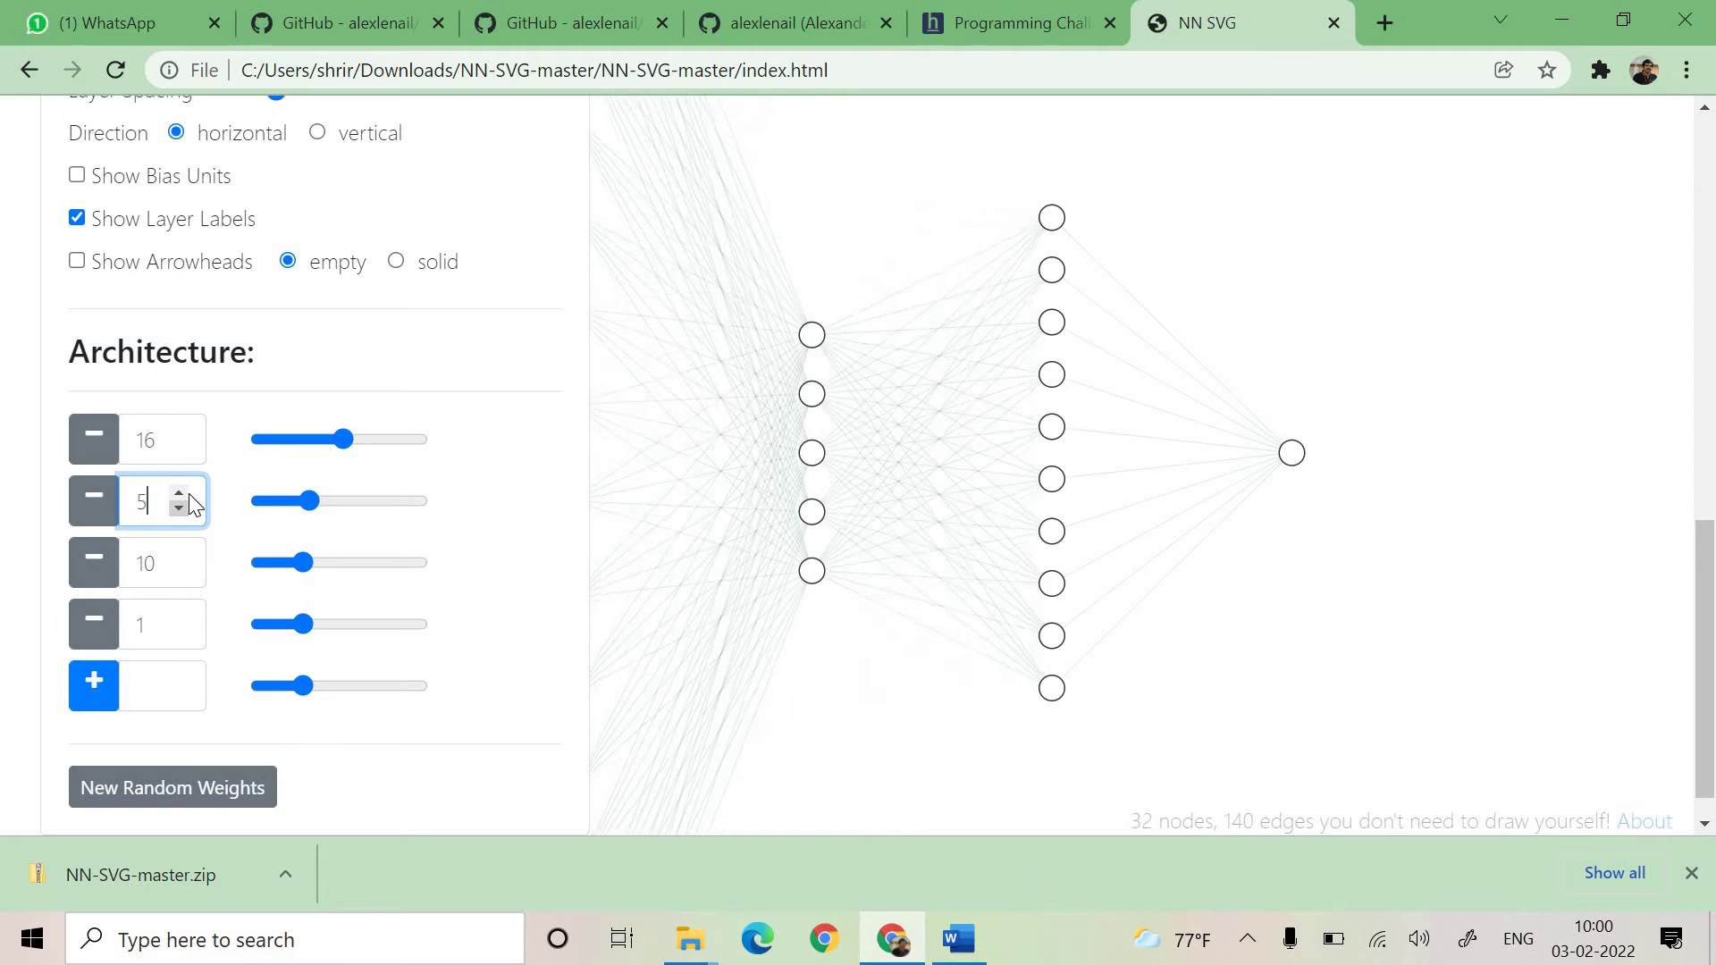
double_click(179, 495)
double_click(179, 496)
click(179, 496)
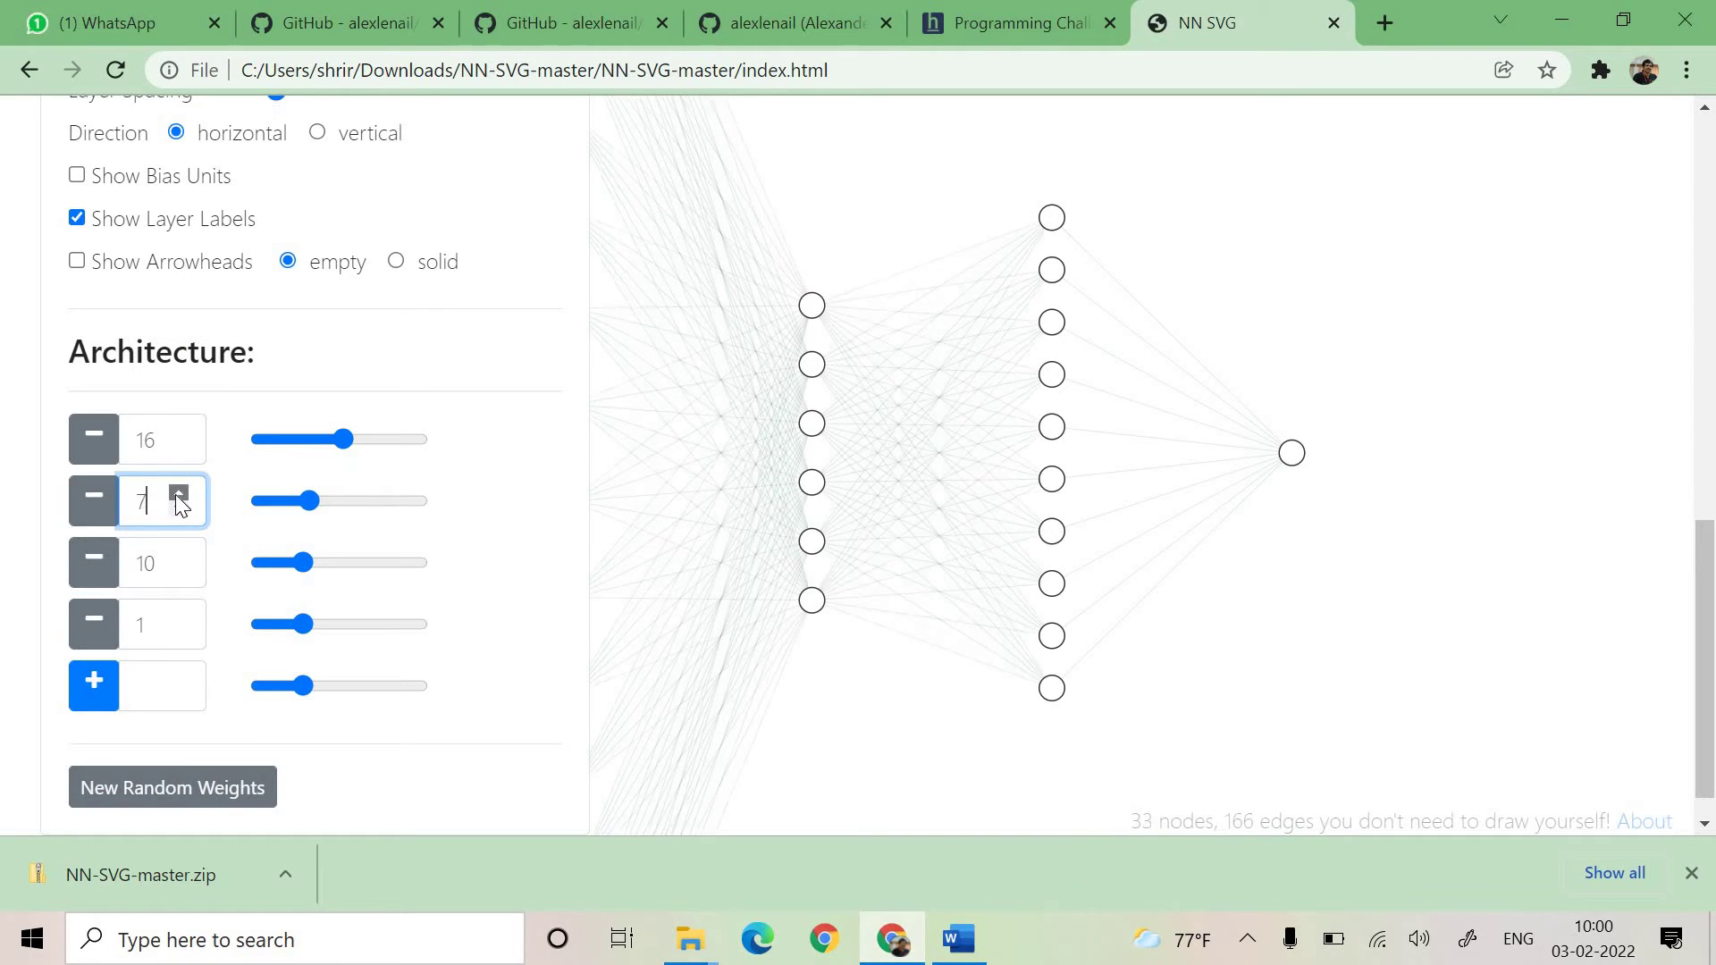
Generate new random edge weights for the 16-9-10-1 network
scroll(218, 738, down, 1)
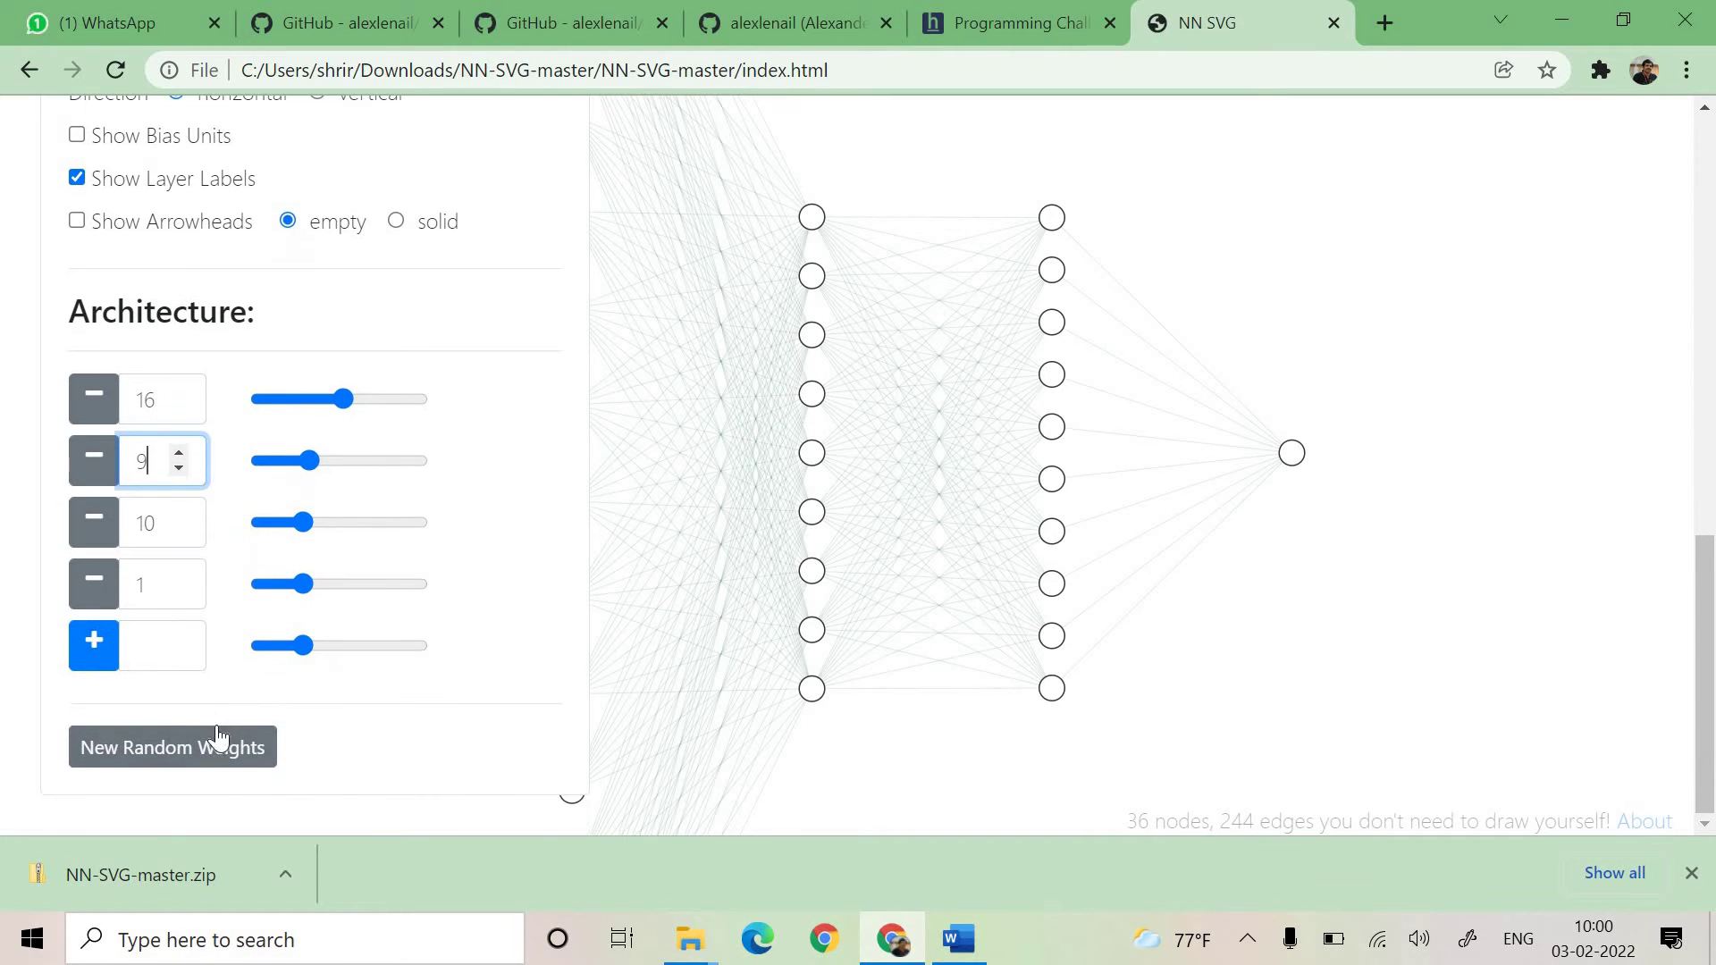
click(223, 747)
scroll(215, 644, up, 5)
Turn on edge arrowheads and lay the network out vertically
scroll(134, 732, down, 1)
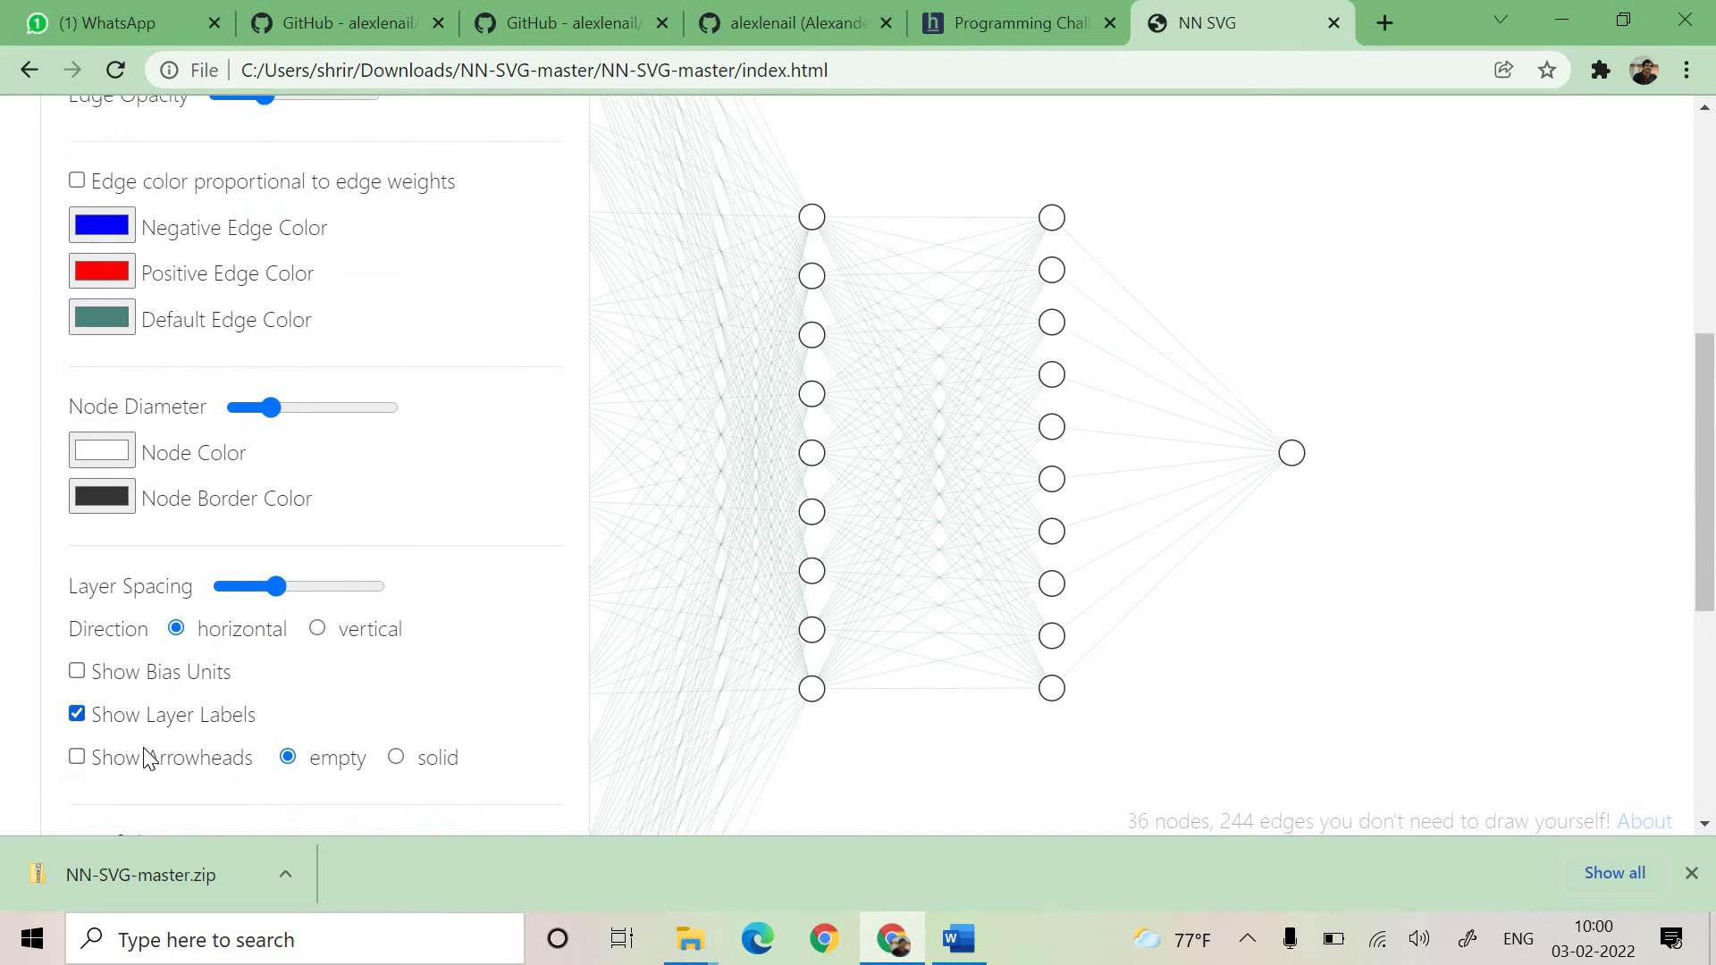
click(147, 758)
click(318, 630)
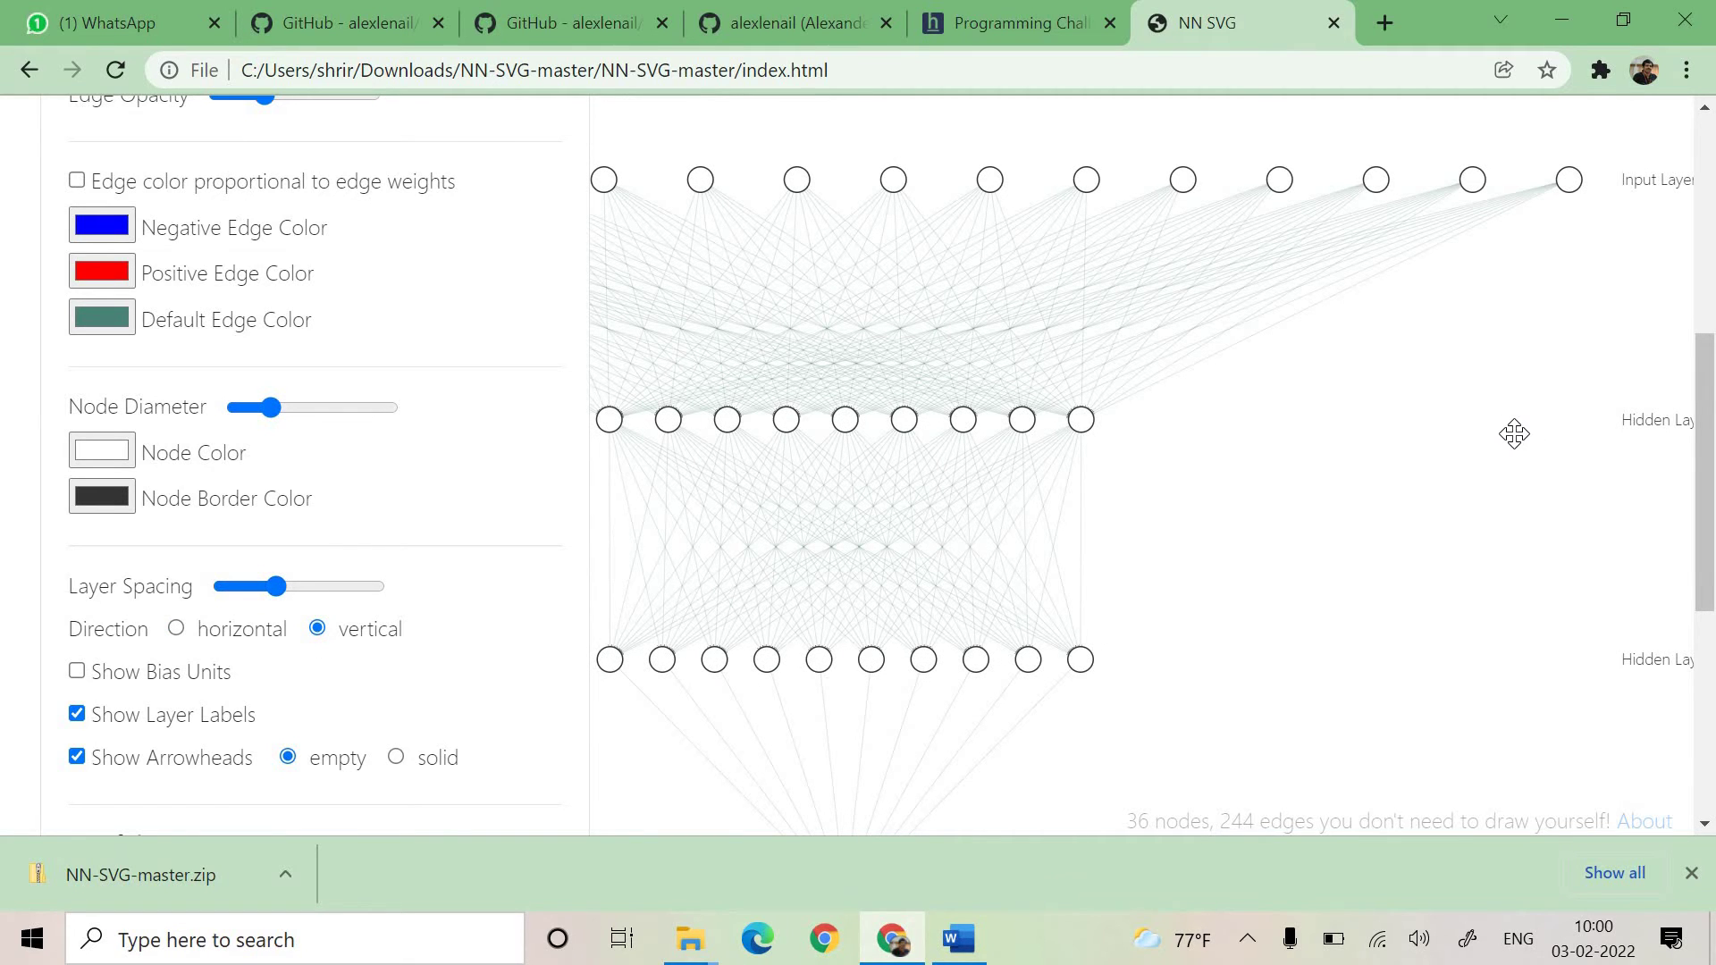
scroll(1509, 434, down, 2)
key(ctrl+minus)
key(ctrl+minus)
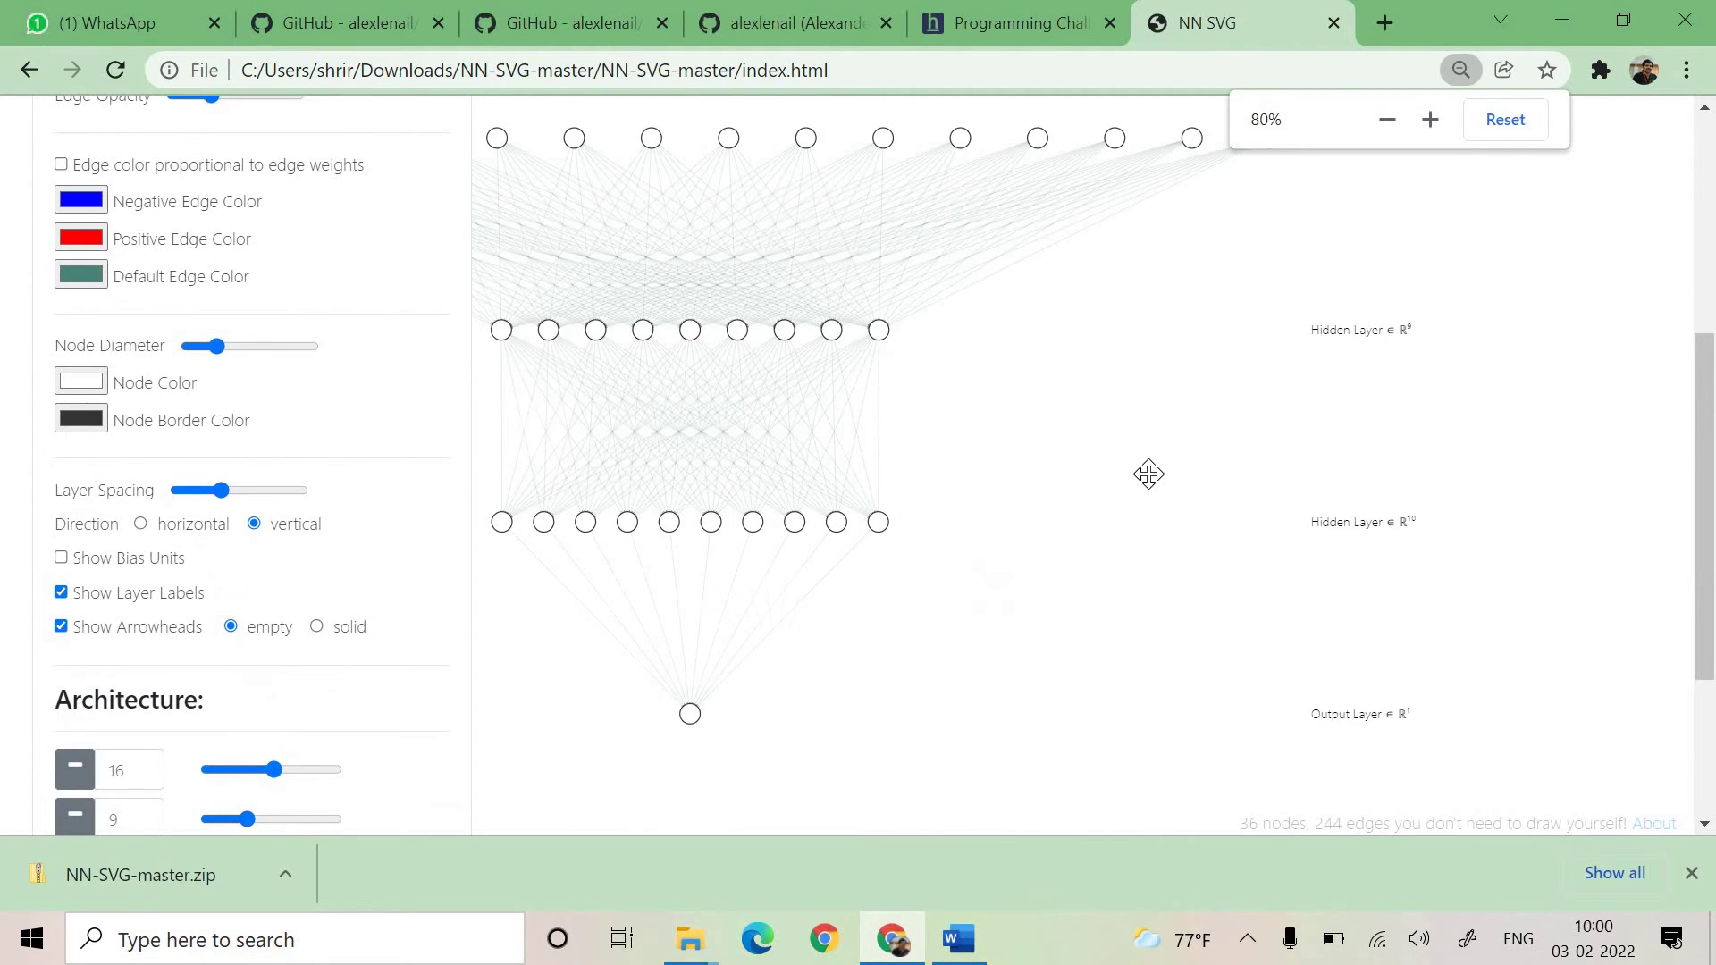
scroll(1135, 472, down, 1)
key(ctrl+plus)
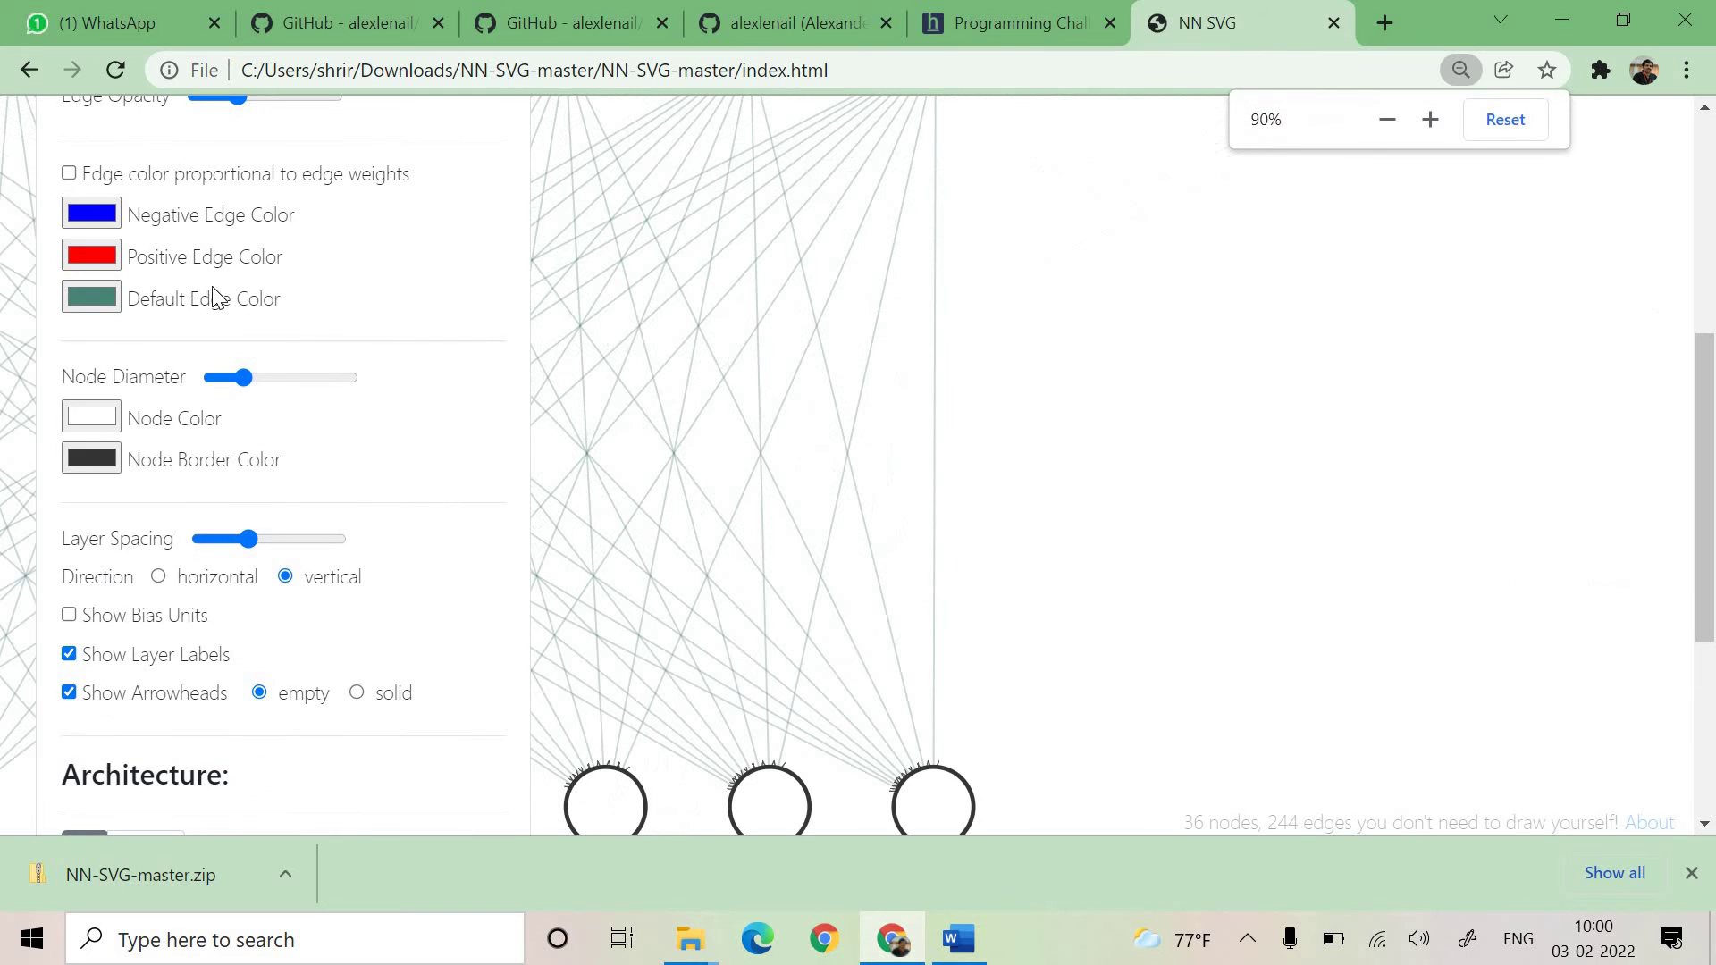
Make default edges light teal (124, 218, 199) and positive edges mauve
click(92, 298)
click(184, 339)
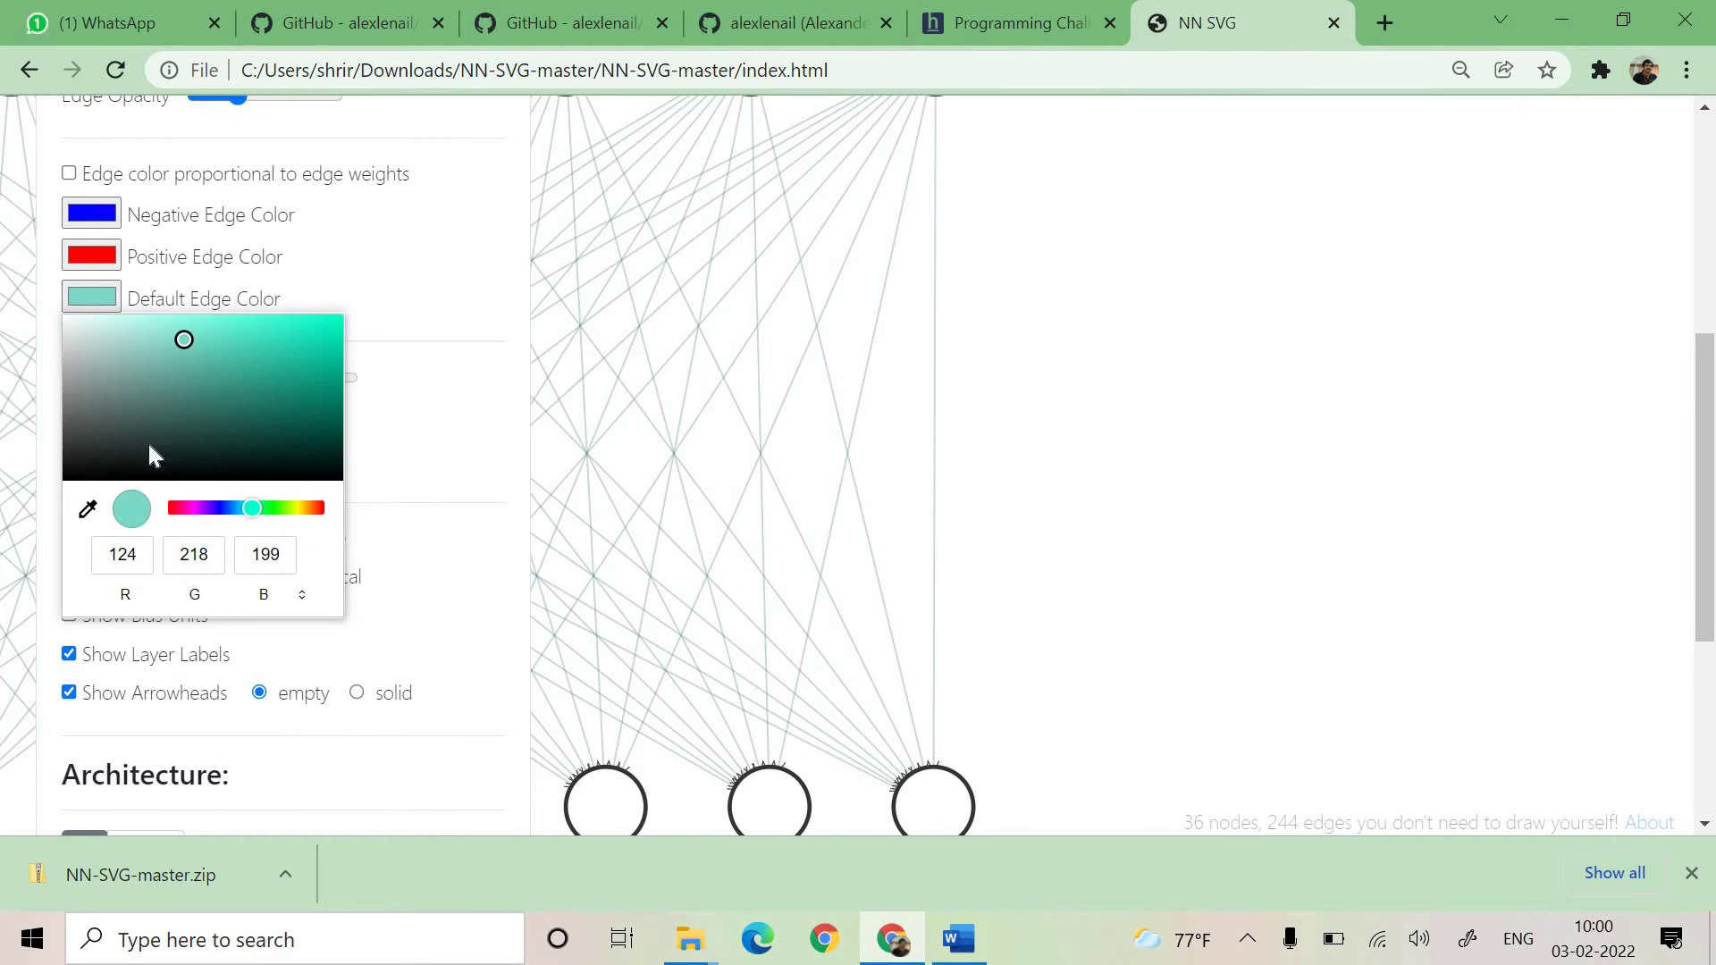
click(94, 253)
click(141, 322)
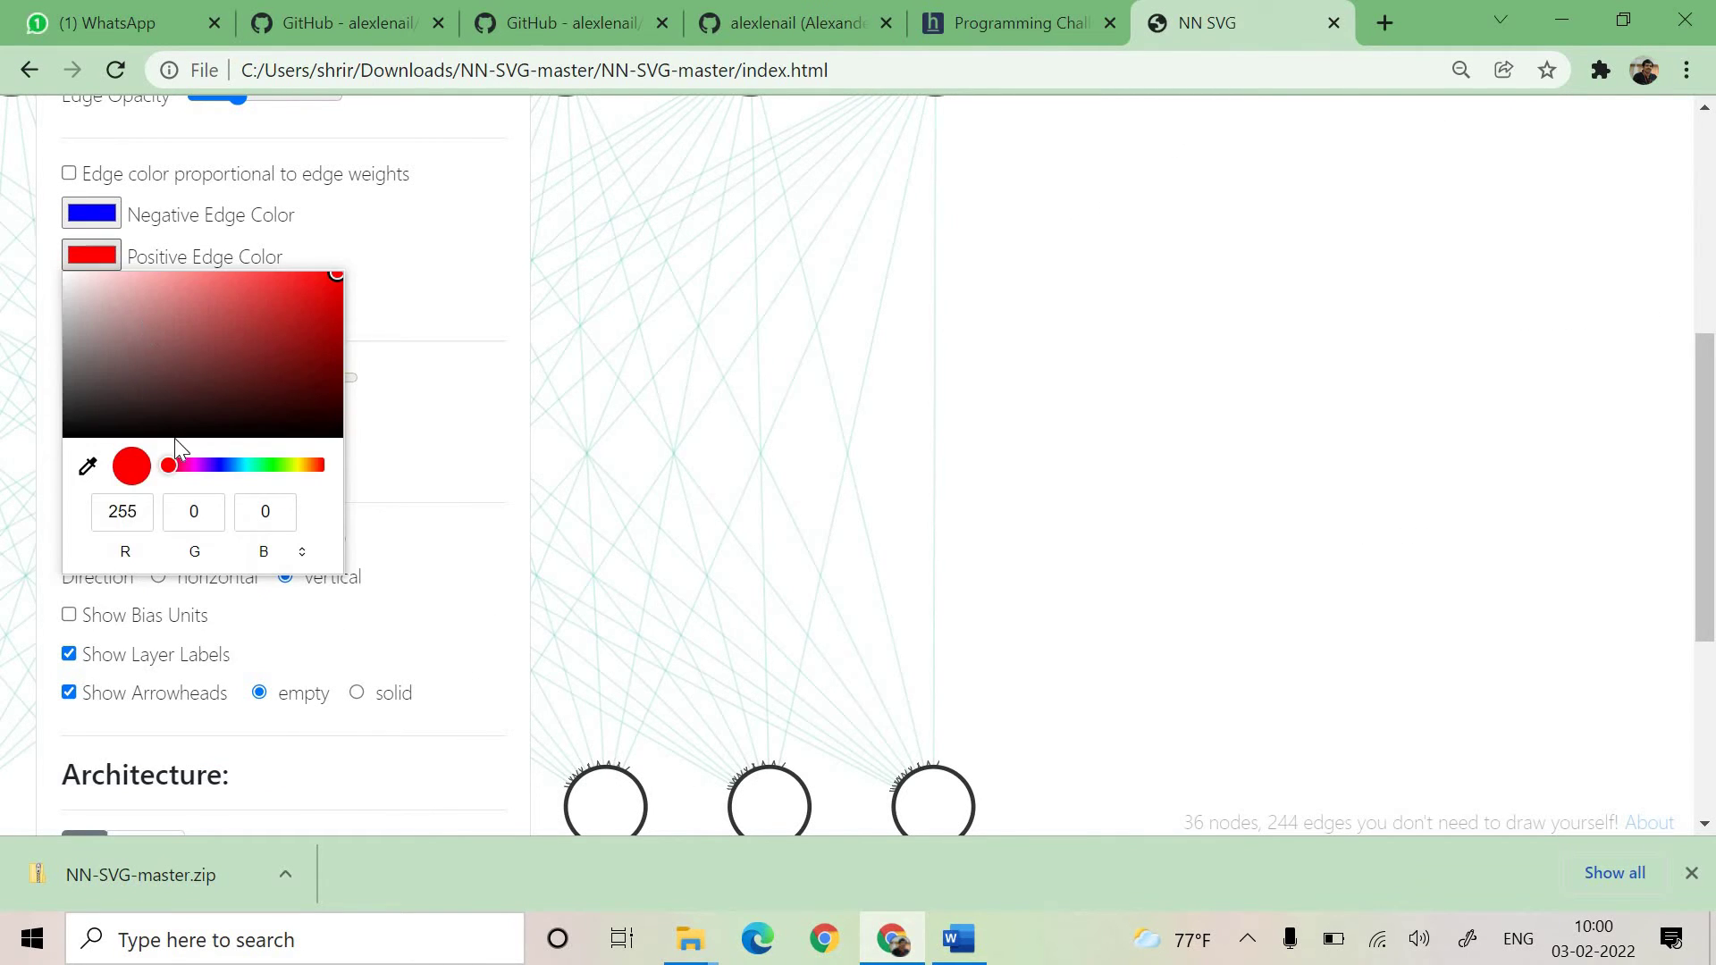
click(182, 467)
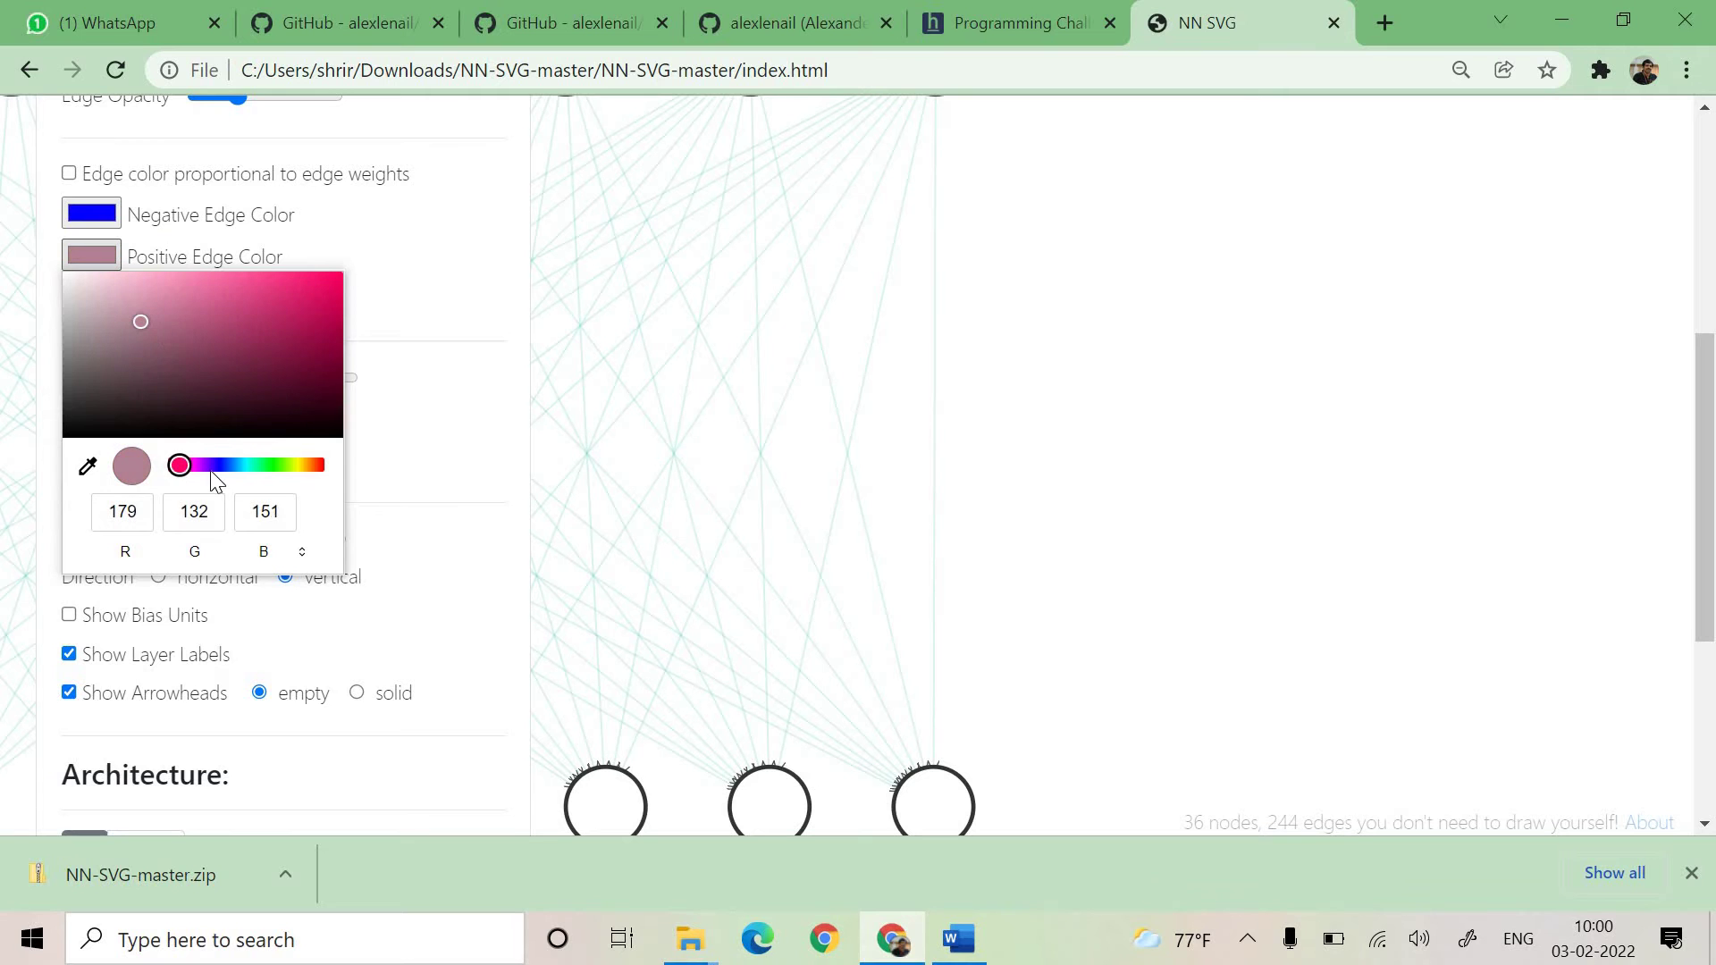
click(374, 479)
key(ctrl+minus)
key(ctrl+minus)
key(ctrl+minus)
key(ctrl+minus)
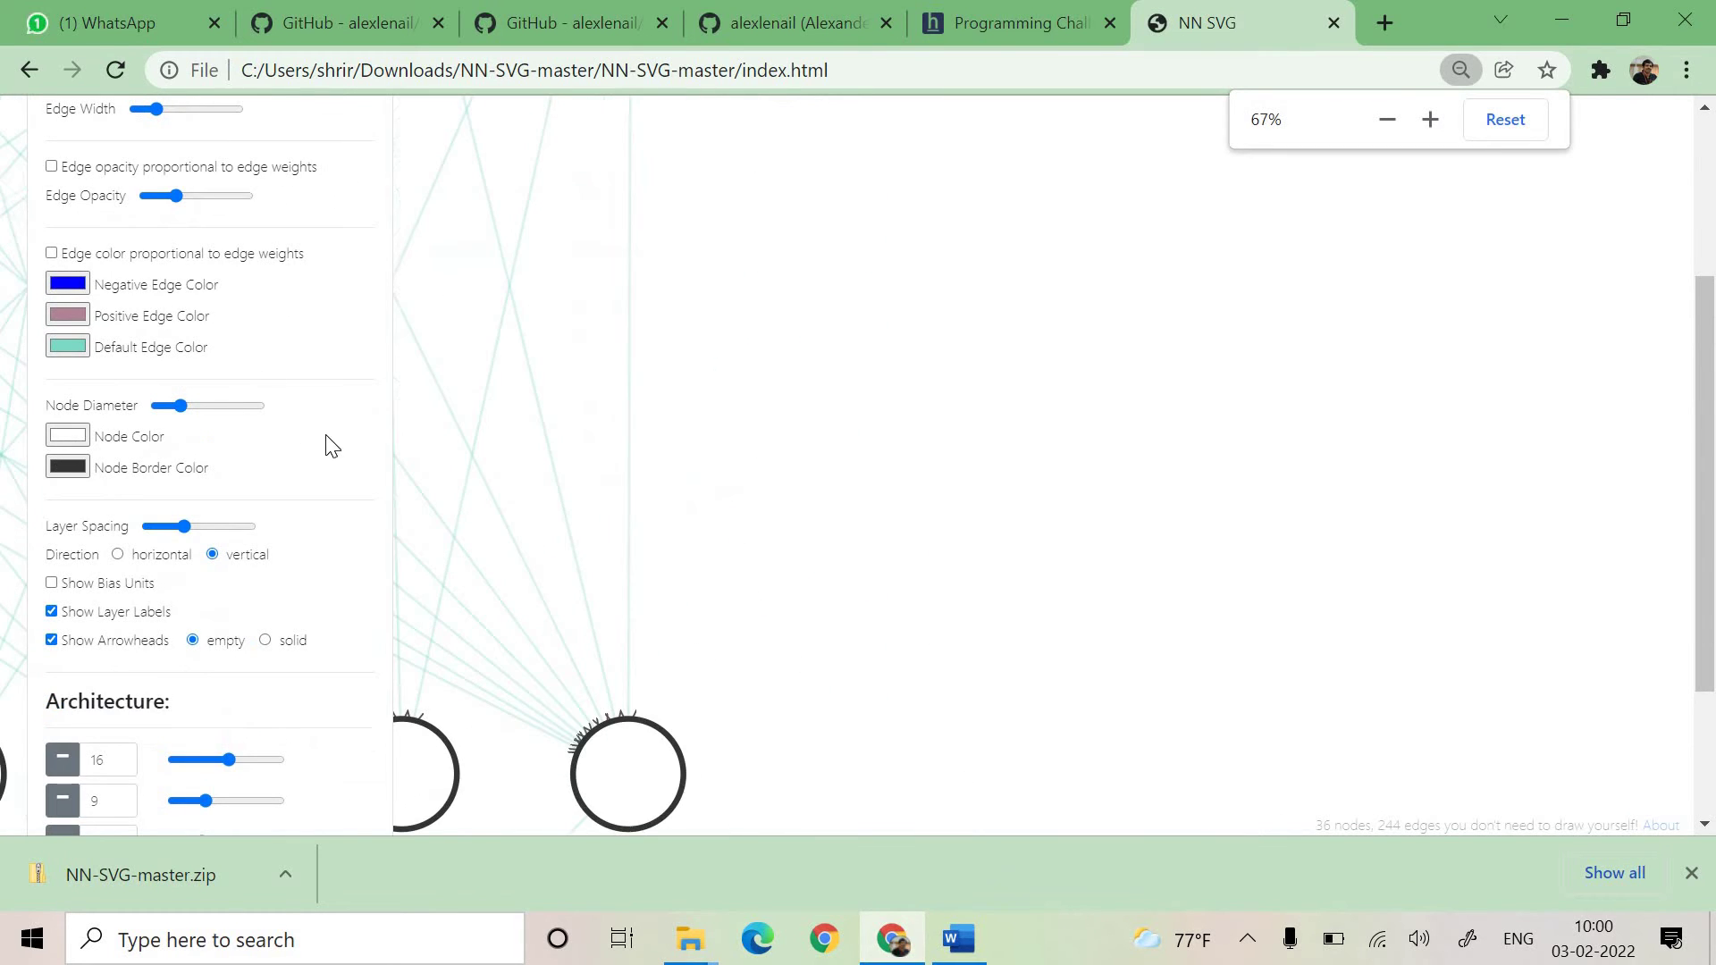
key(ctrl+plus)
key(ctrl+plus)
scroll(326, 445, up, 5)
key(ctrl+plus)
On the LeNet page, lower filter opacity, thicken filter borders and tighten filter spacing
click(238, 299)
key(ctrl+plus)
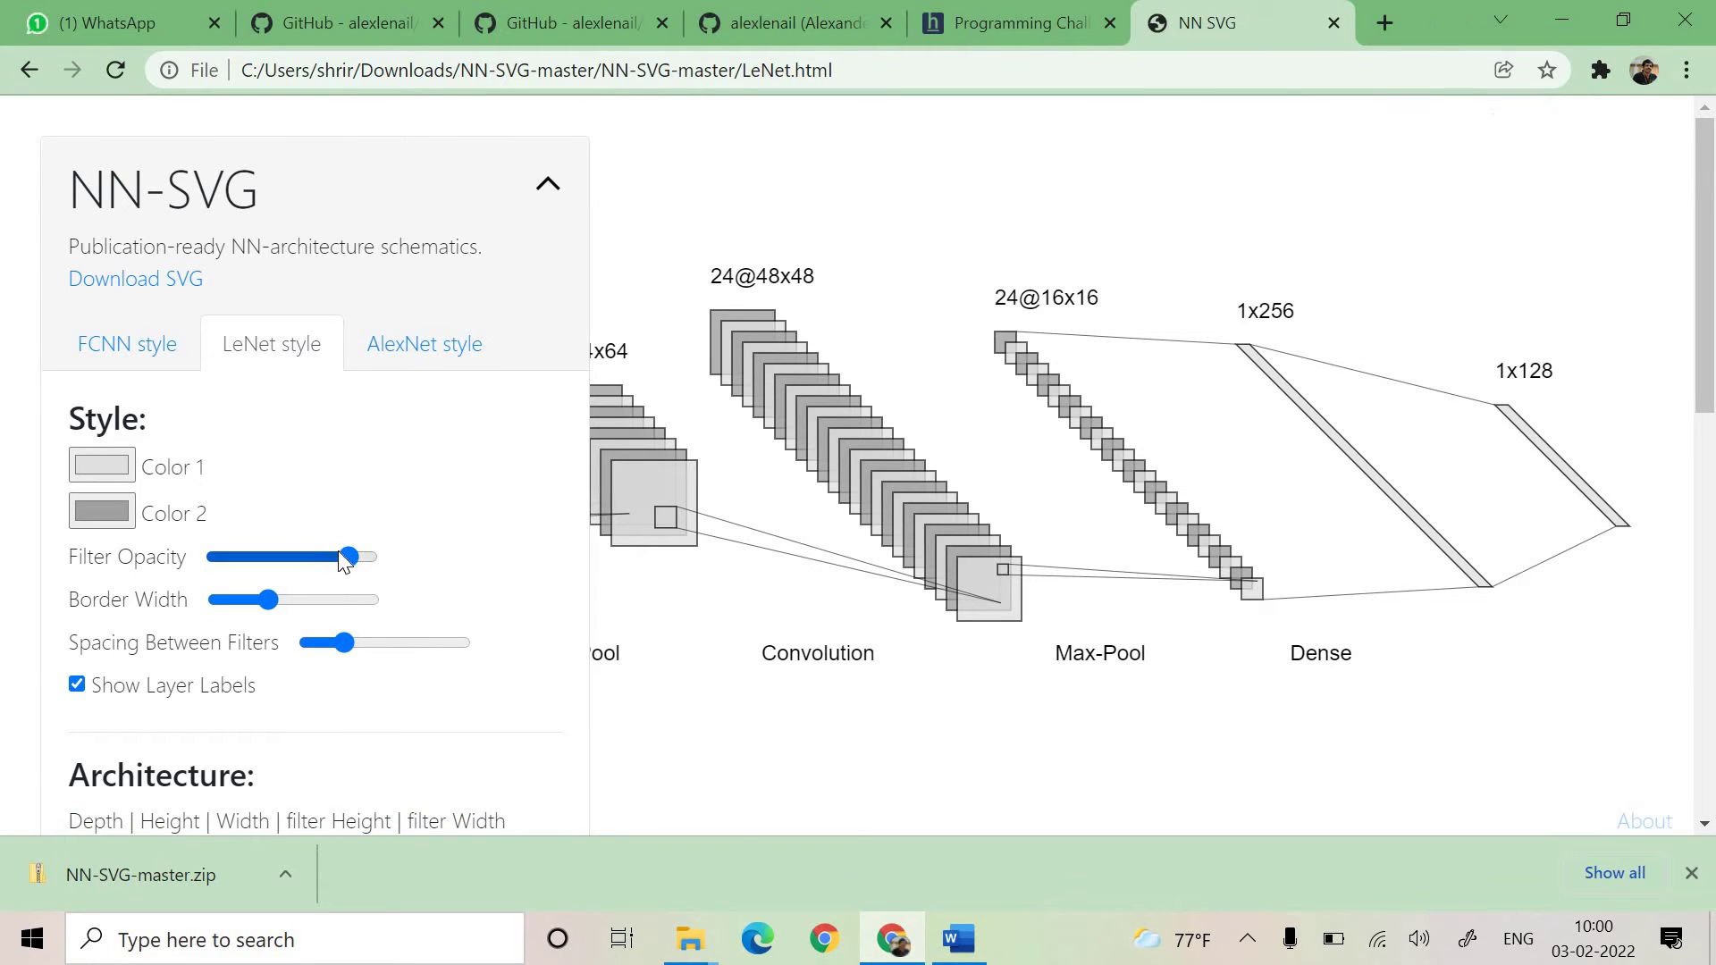
click(271, 556)
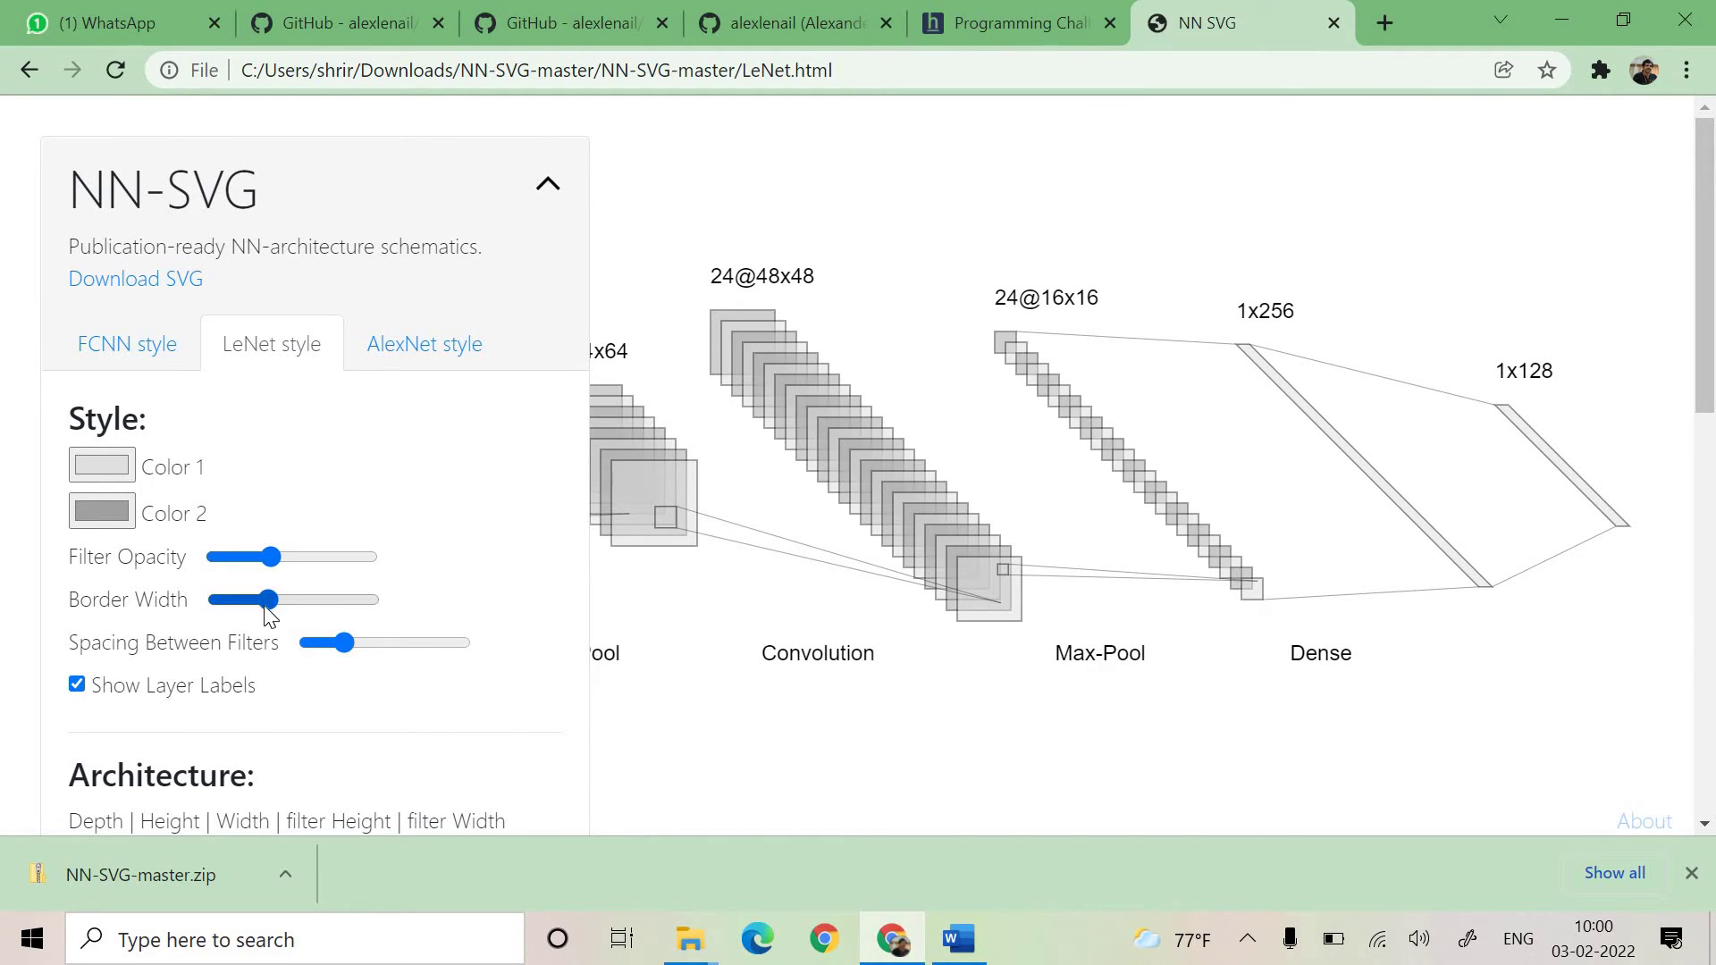
click(337, 604)
mouse_move(331, 641)
mouse_down()
mouse_move(429, 652)
mouse_move(309, 660)
mouse_move(336, 662)
mouse_up()
Set the first layer's depth to 13 and narrow the gap after the Convolution layer
scroll(230, 682, down, 5)
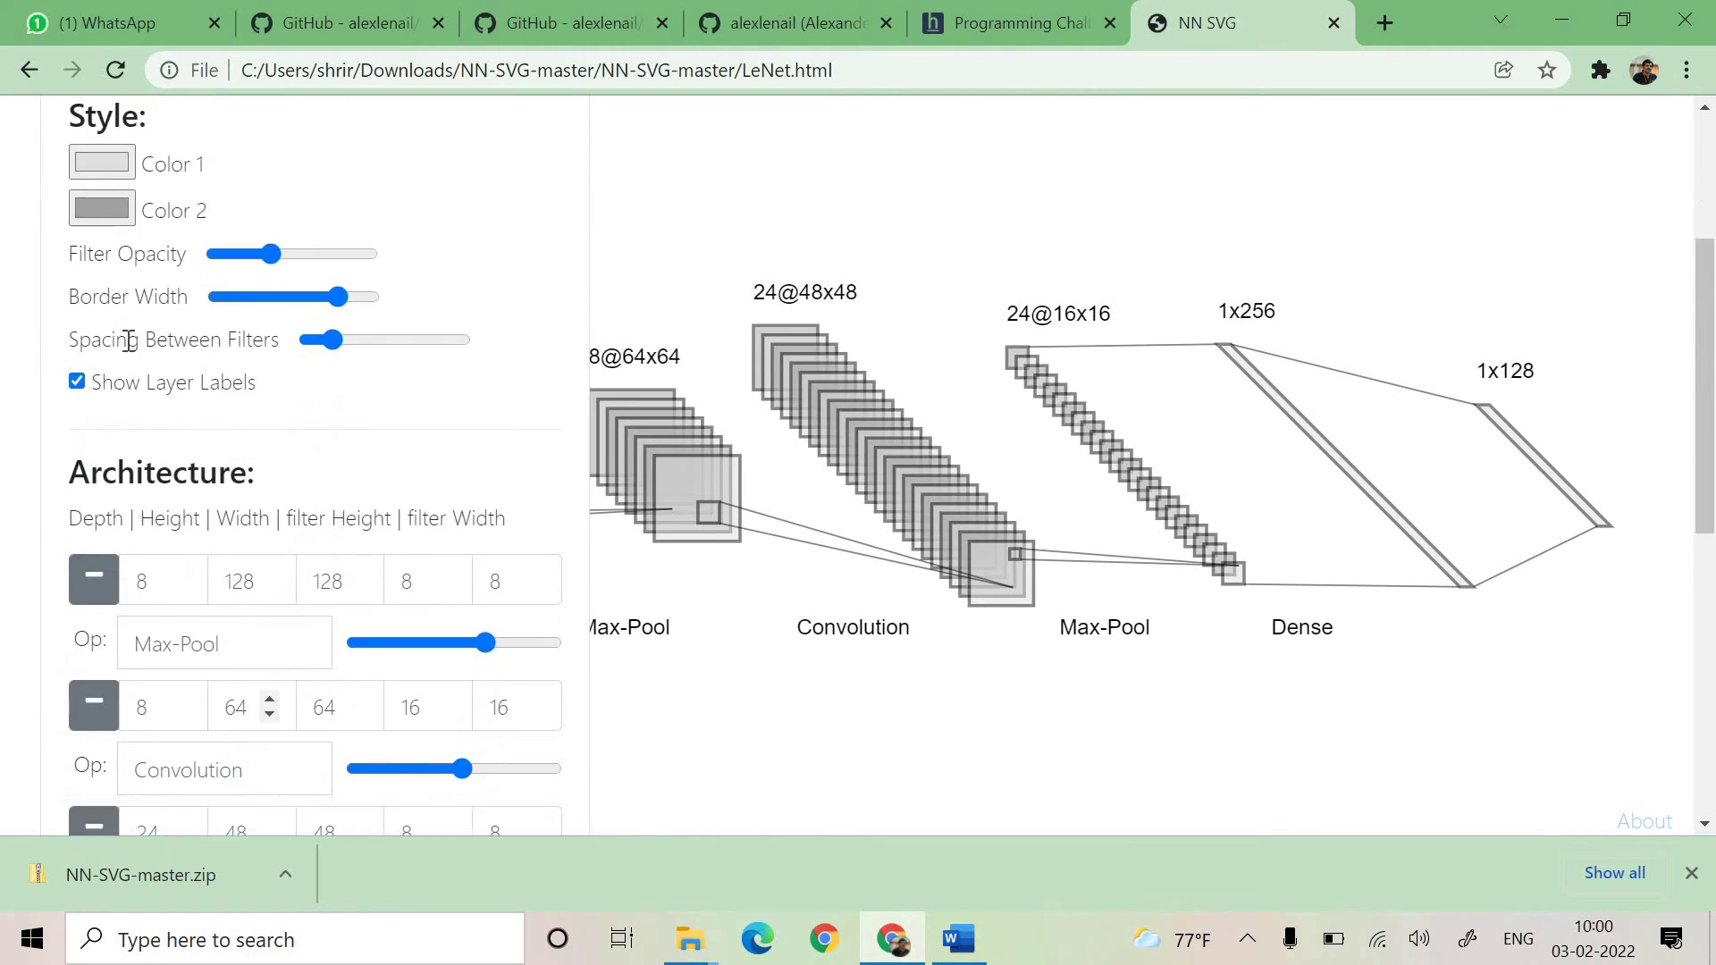
click(180, 341)
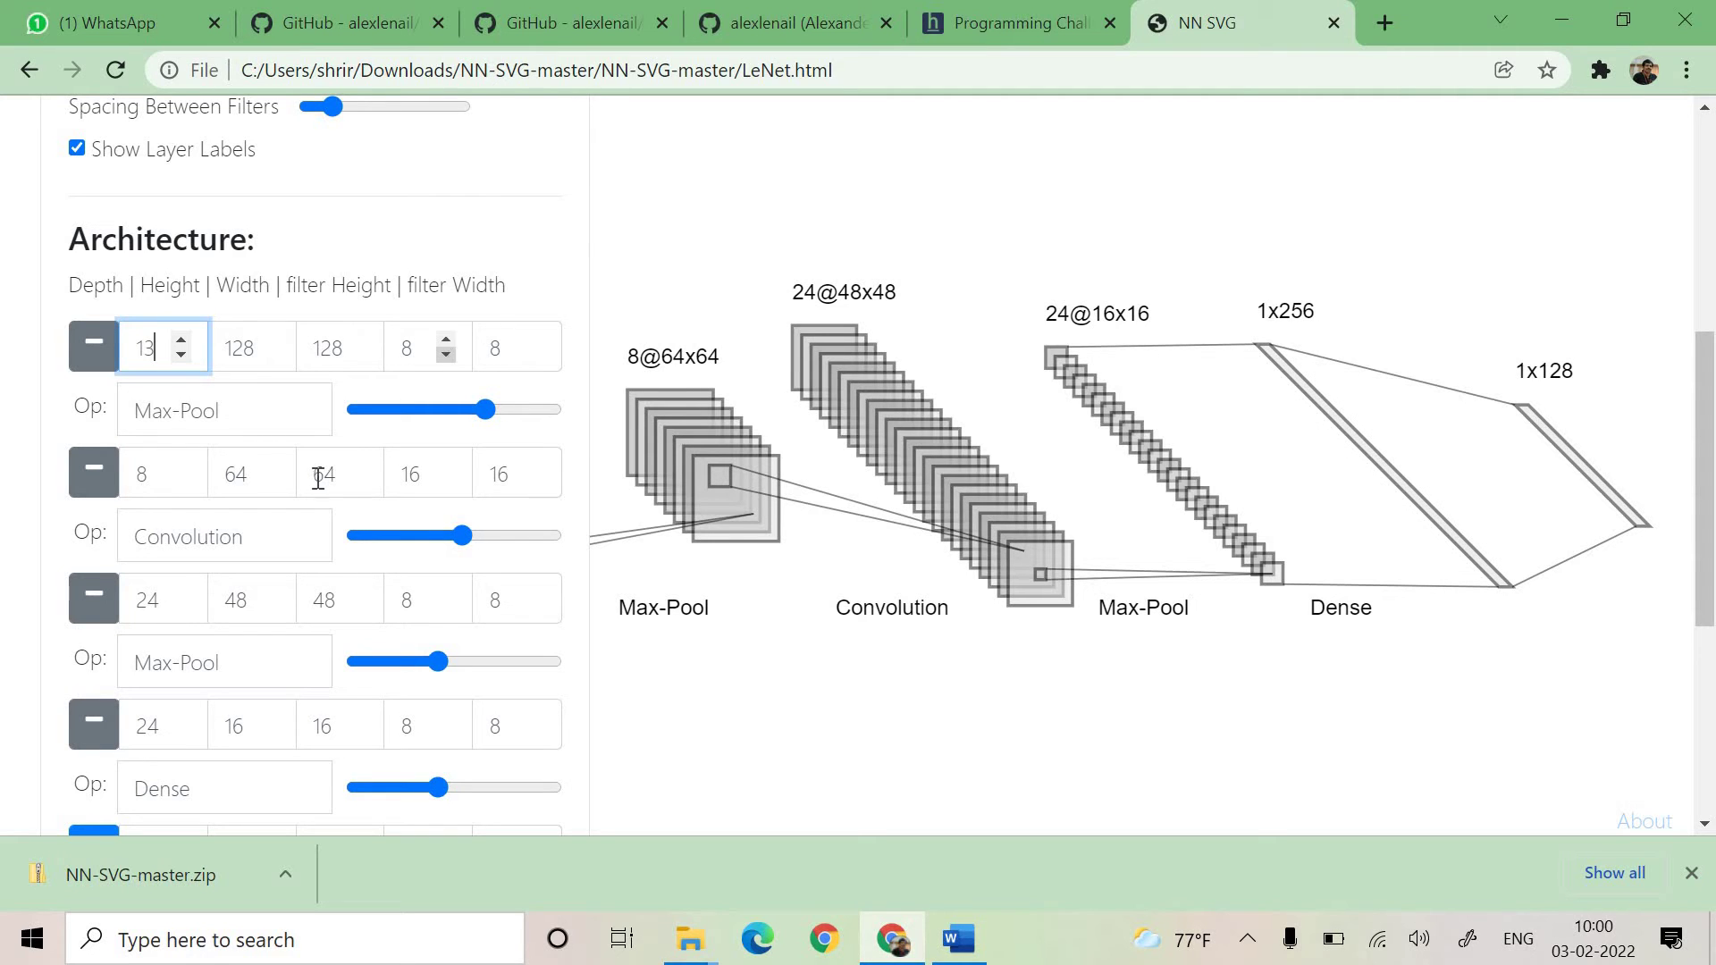
click(436, 402)
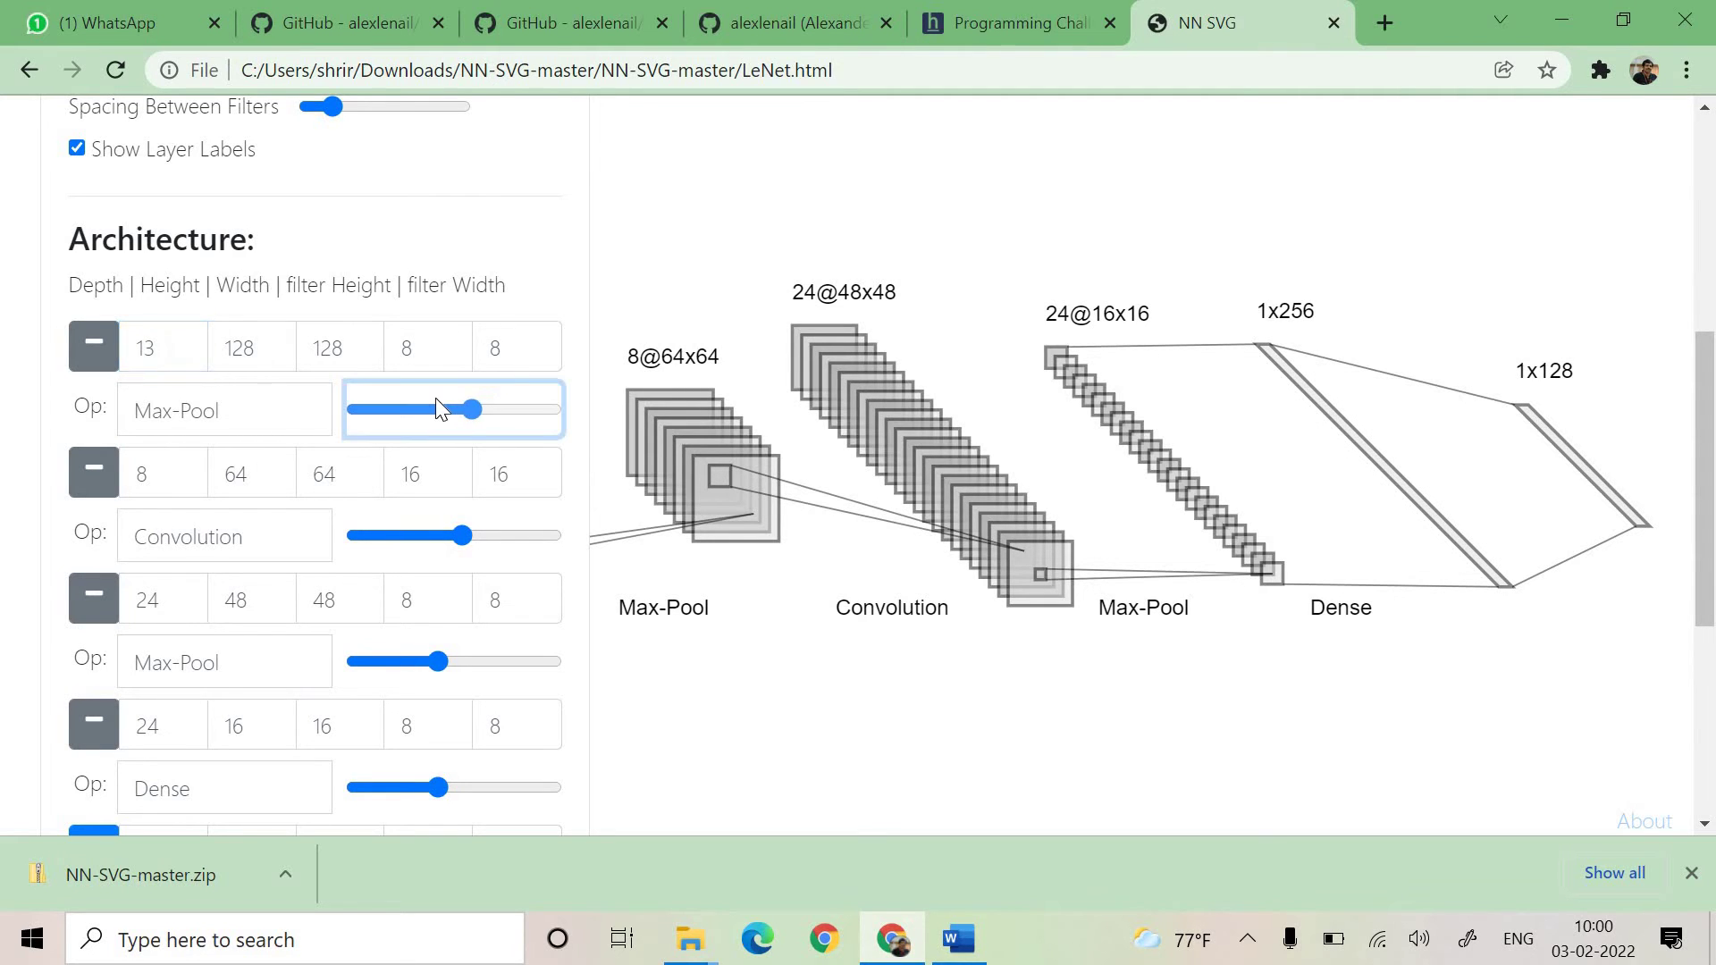
click(486, 407)
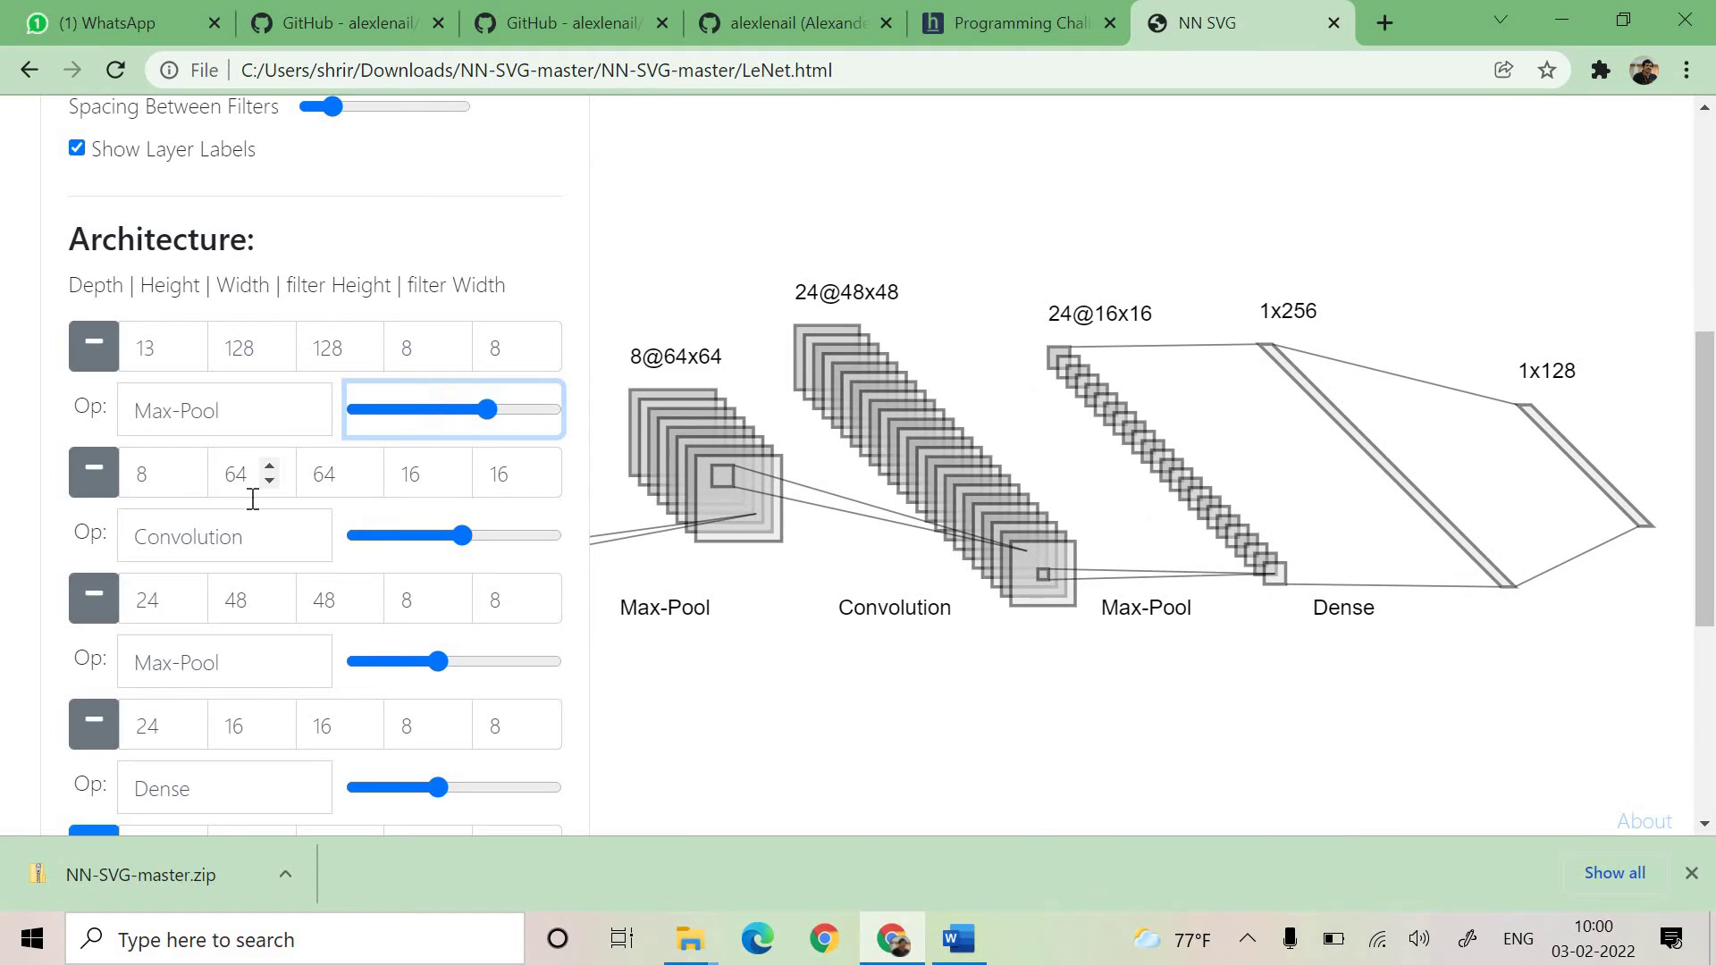
click(507, 532)
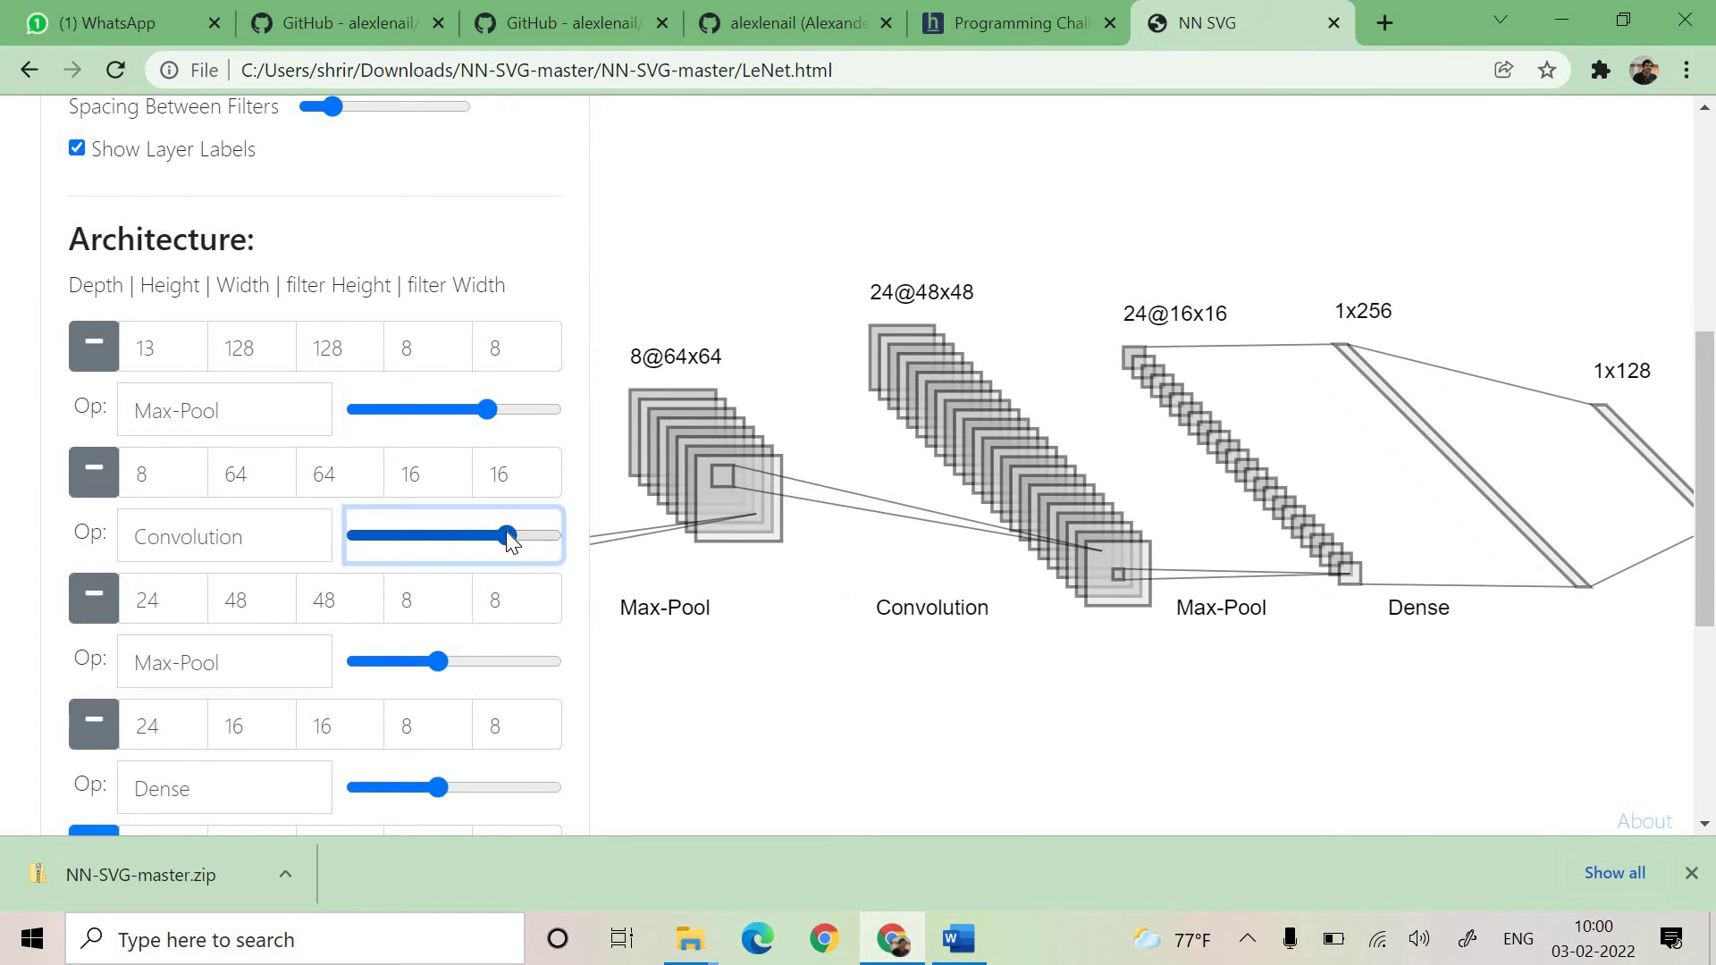
click(416, 536)
Edit the Convolution layer's operation name, redraw, and pan to reveal the Dense layers
click(287, 529)
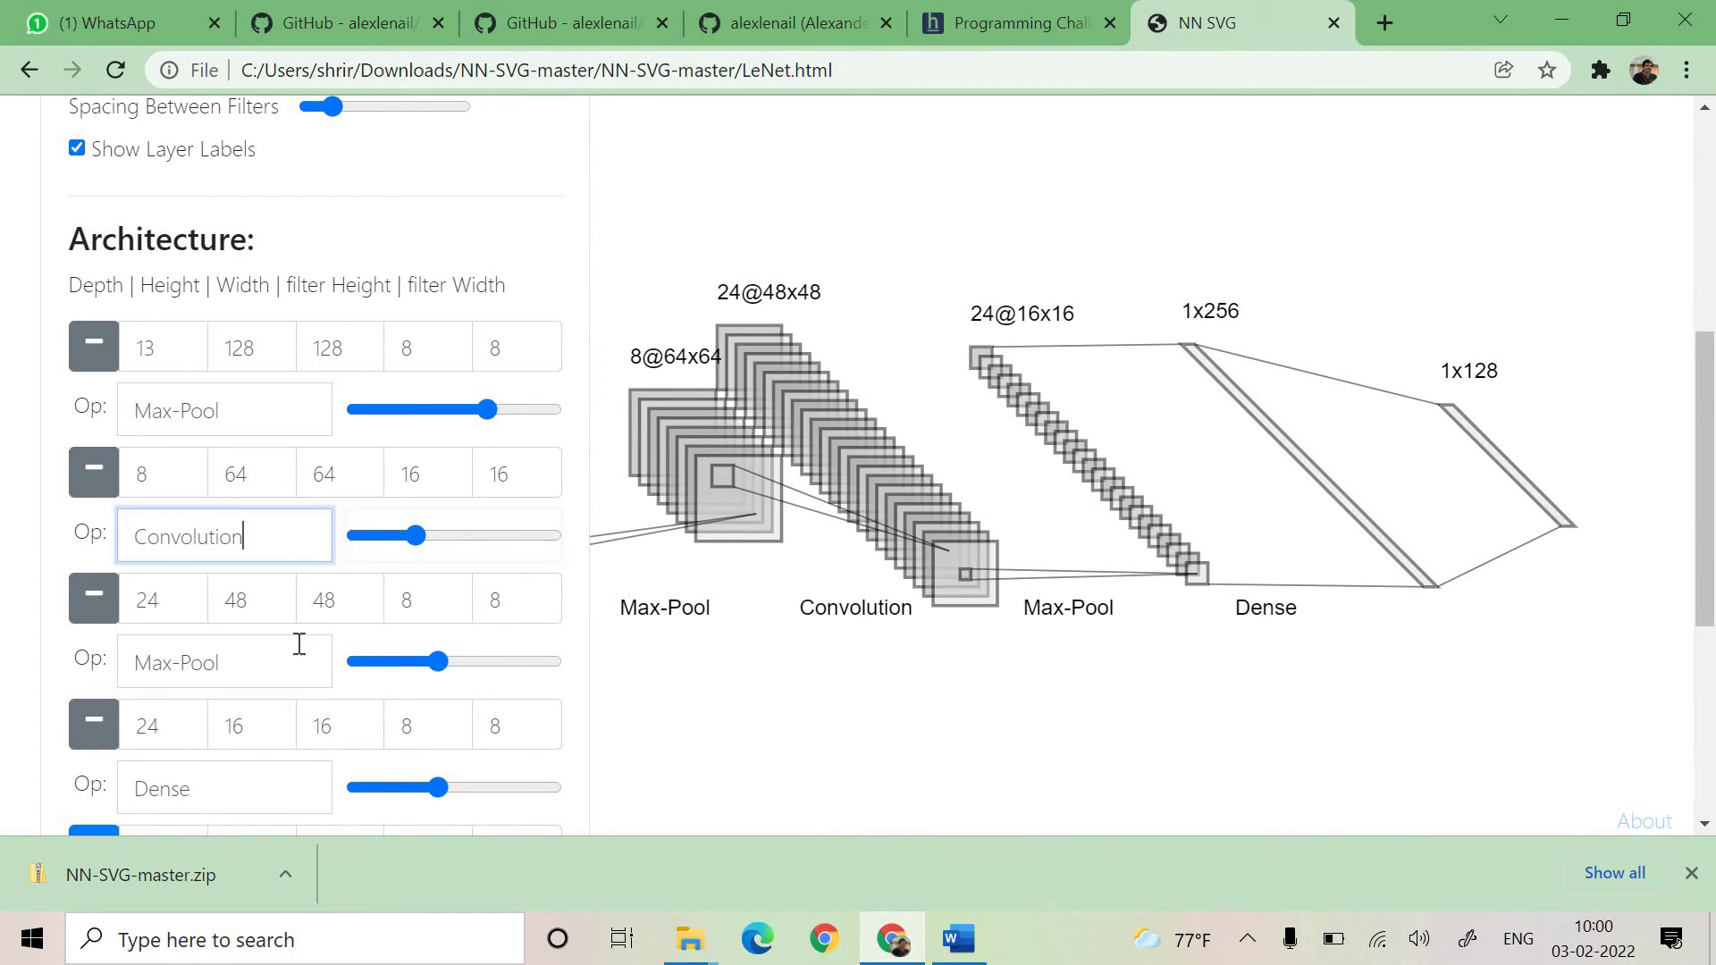
scroll(268, 652, down, 3)
scroll(134, 429, up, 2)
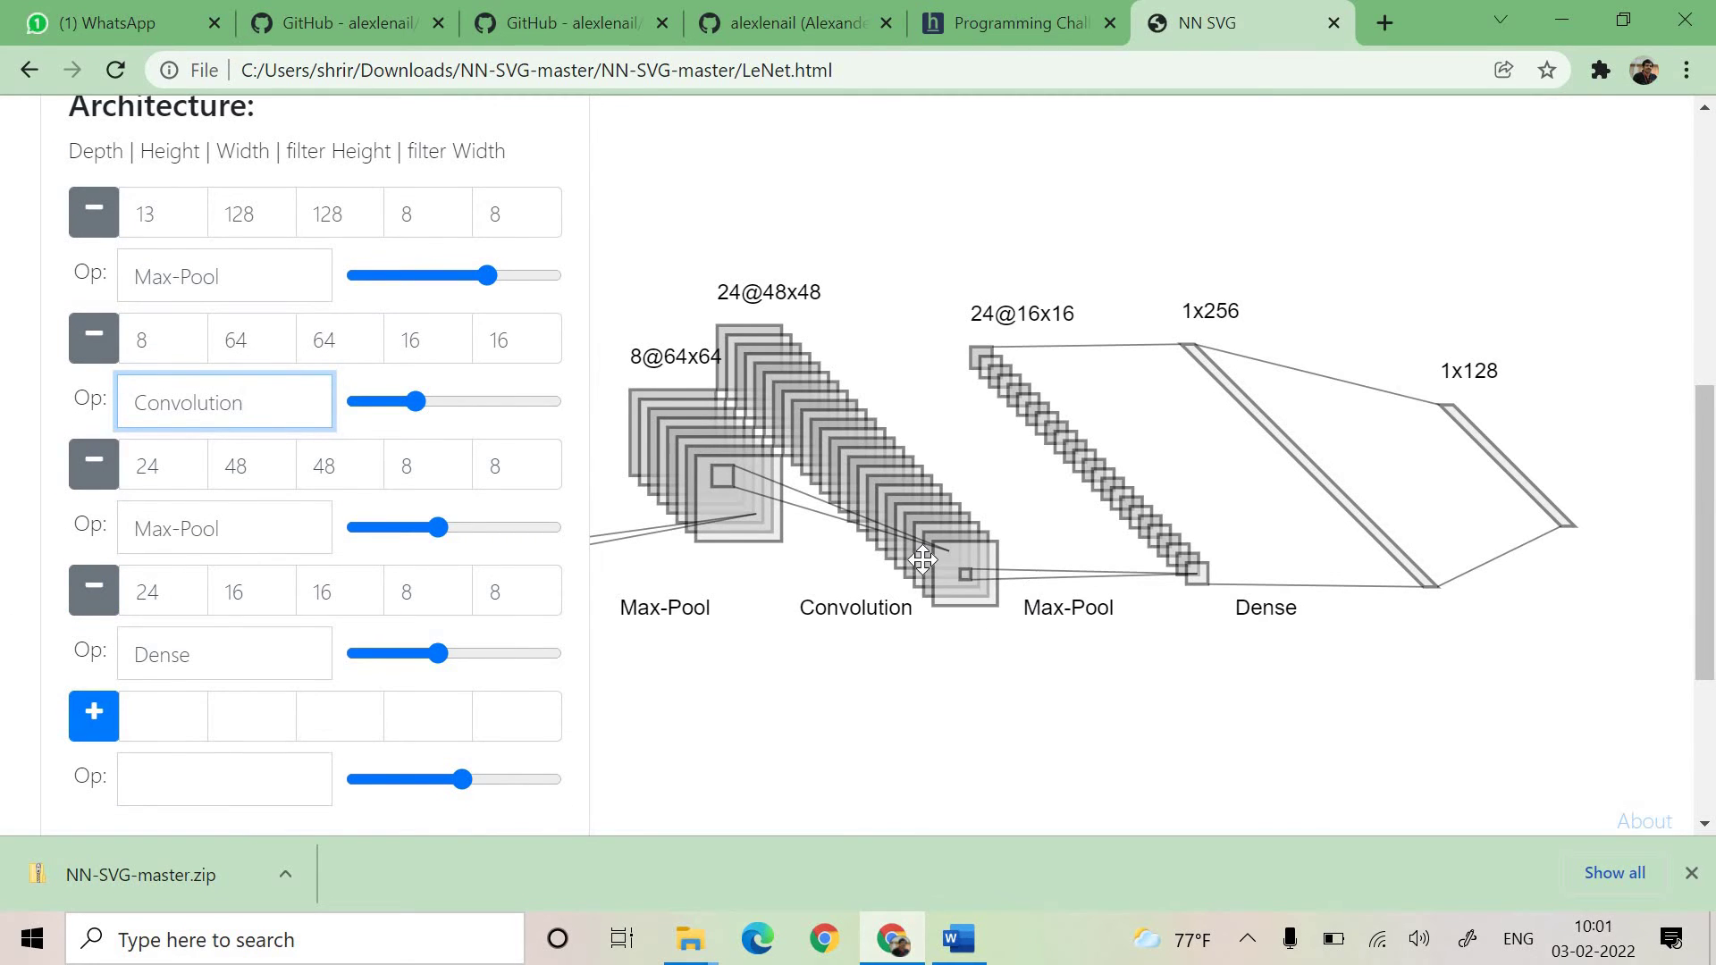
click(1046, 503)
drag(965, 516, 547, 712)
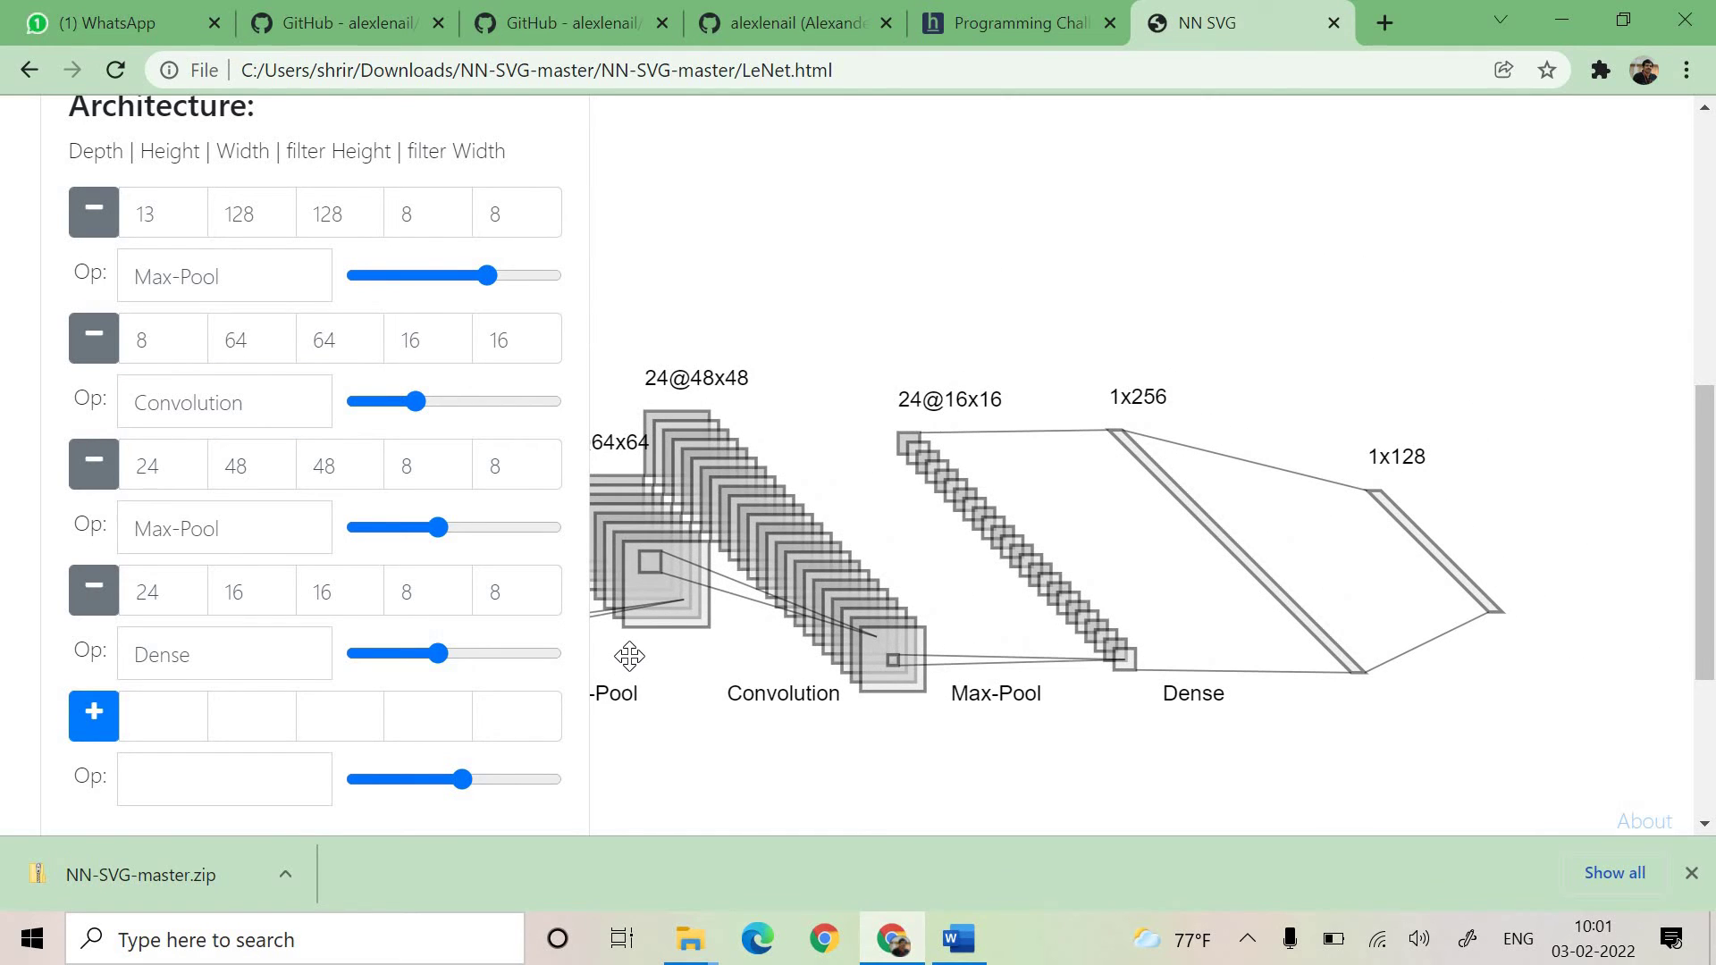
scroll(651, 534, up, 2)
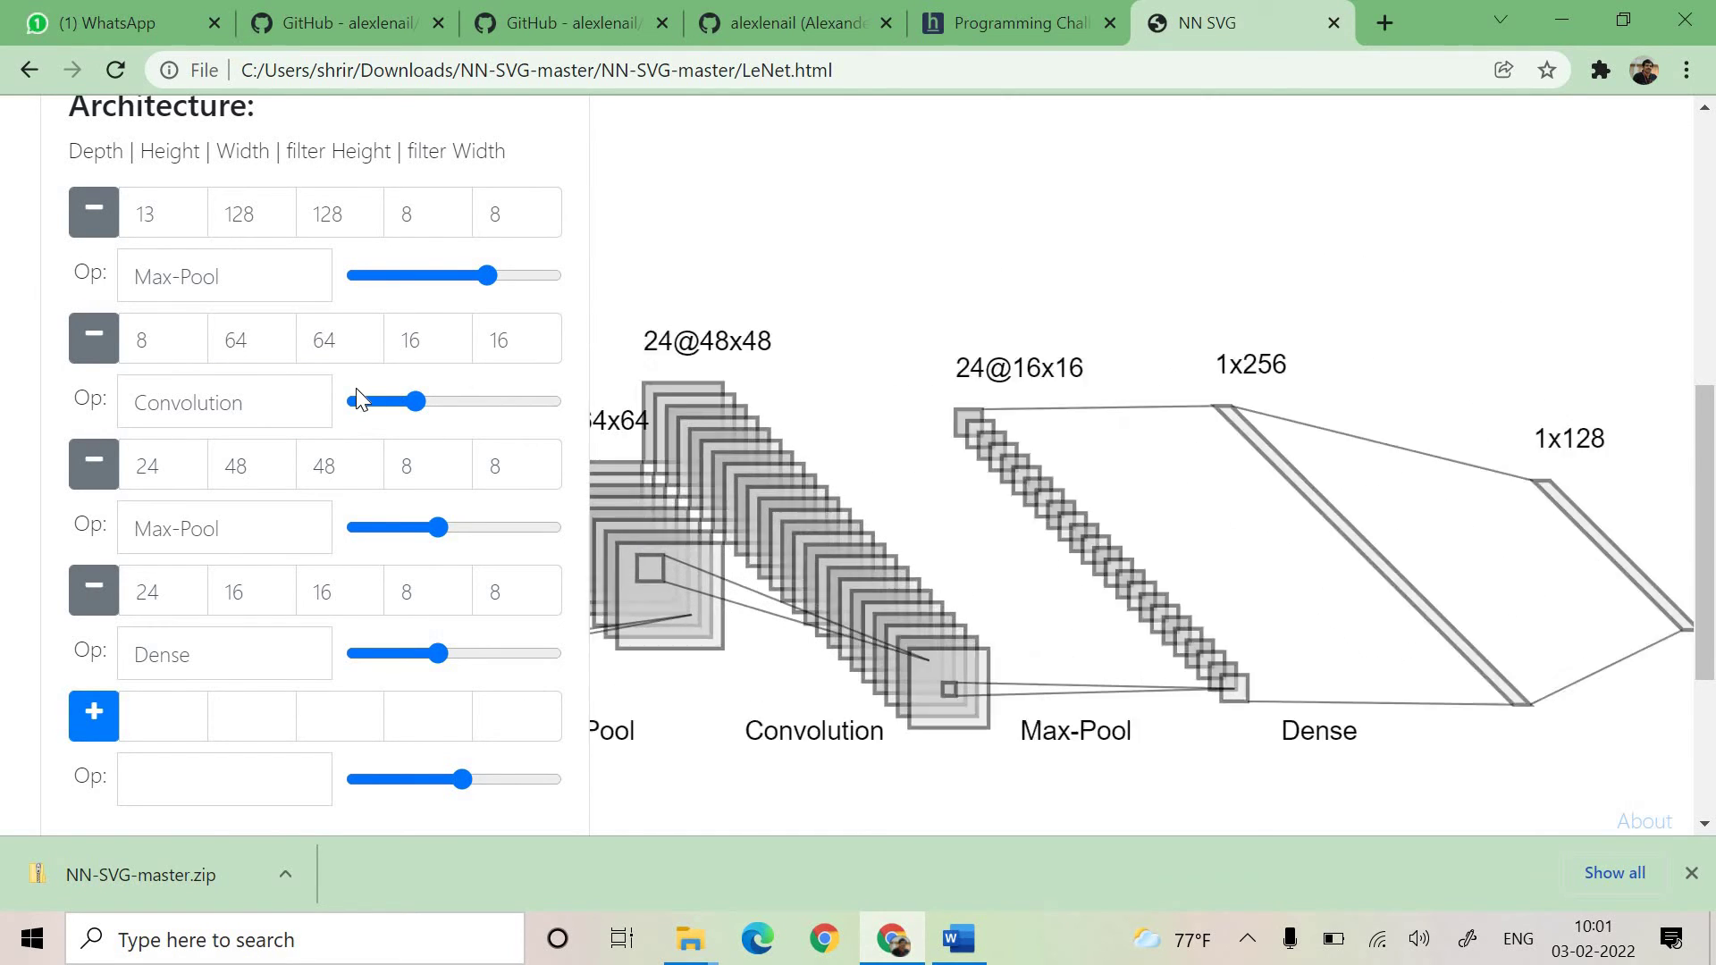
scroll(355, 387, up, 8)
Switch to the AlexNet style and raise its tensor and filter opacity
click(413, 351)
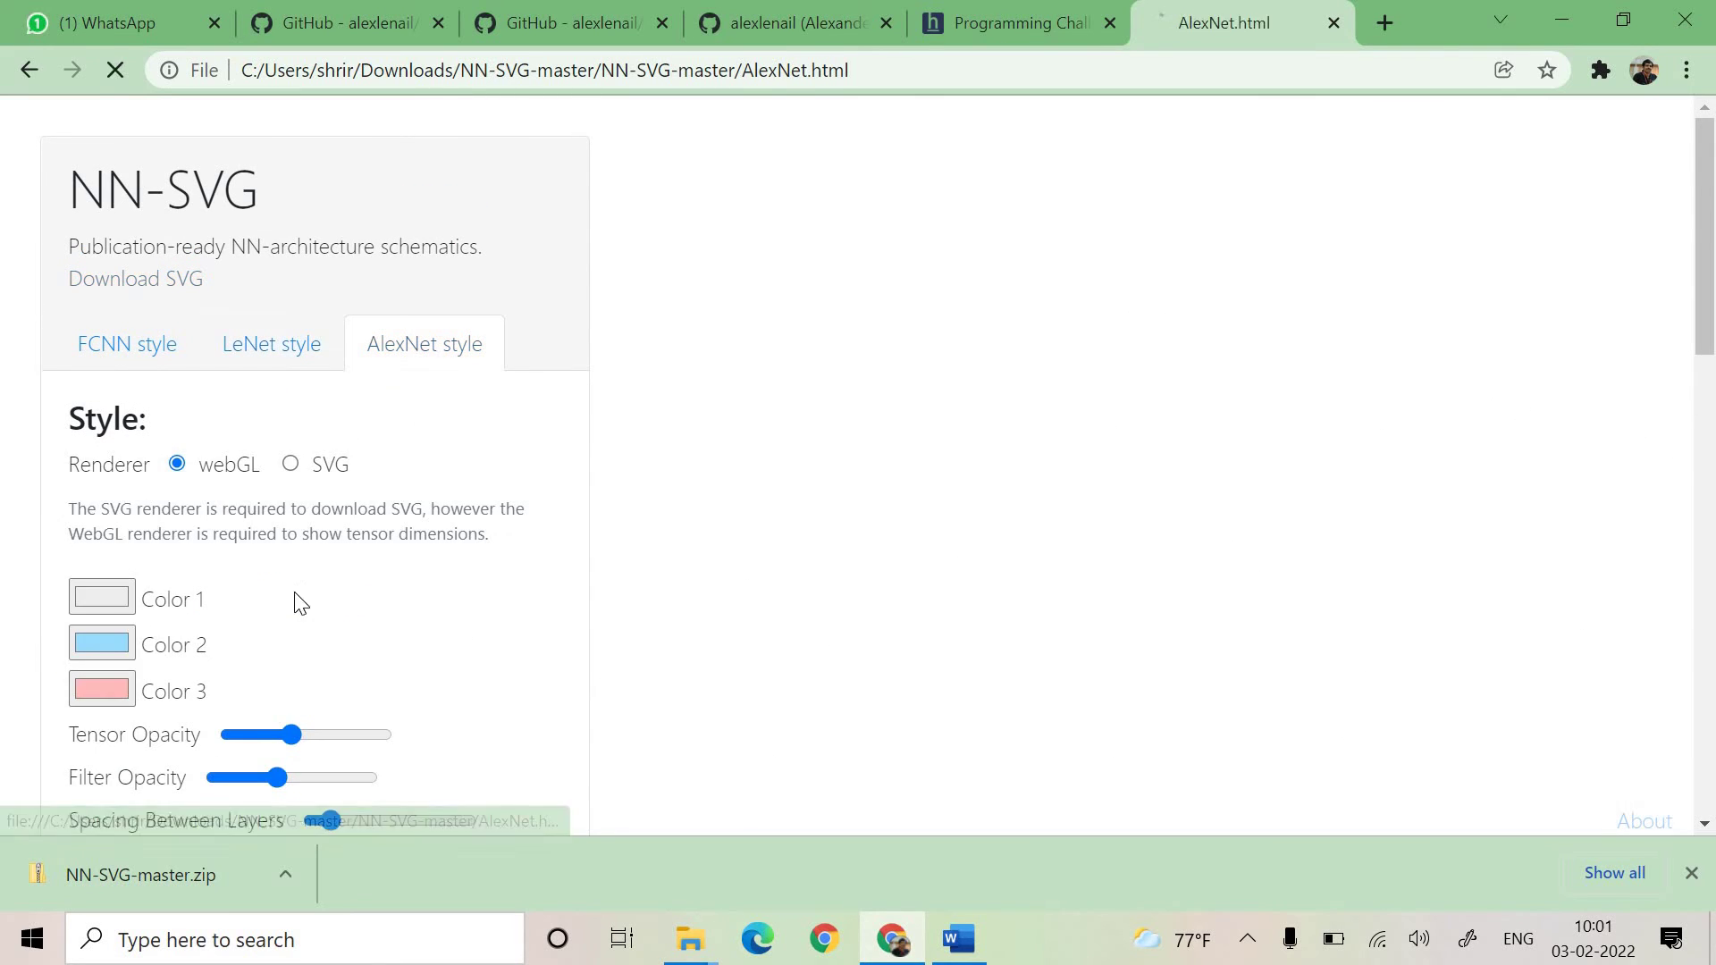
scroll(532, 532, down, 3)
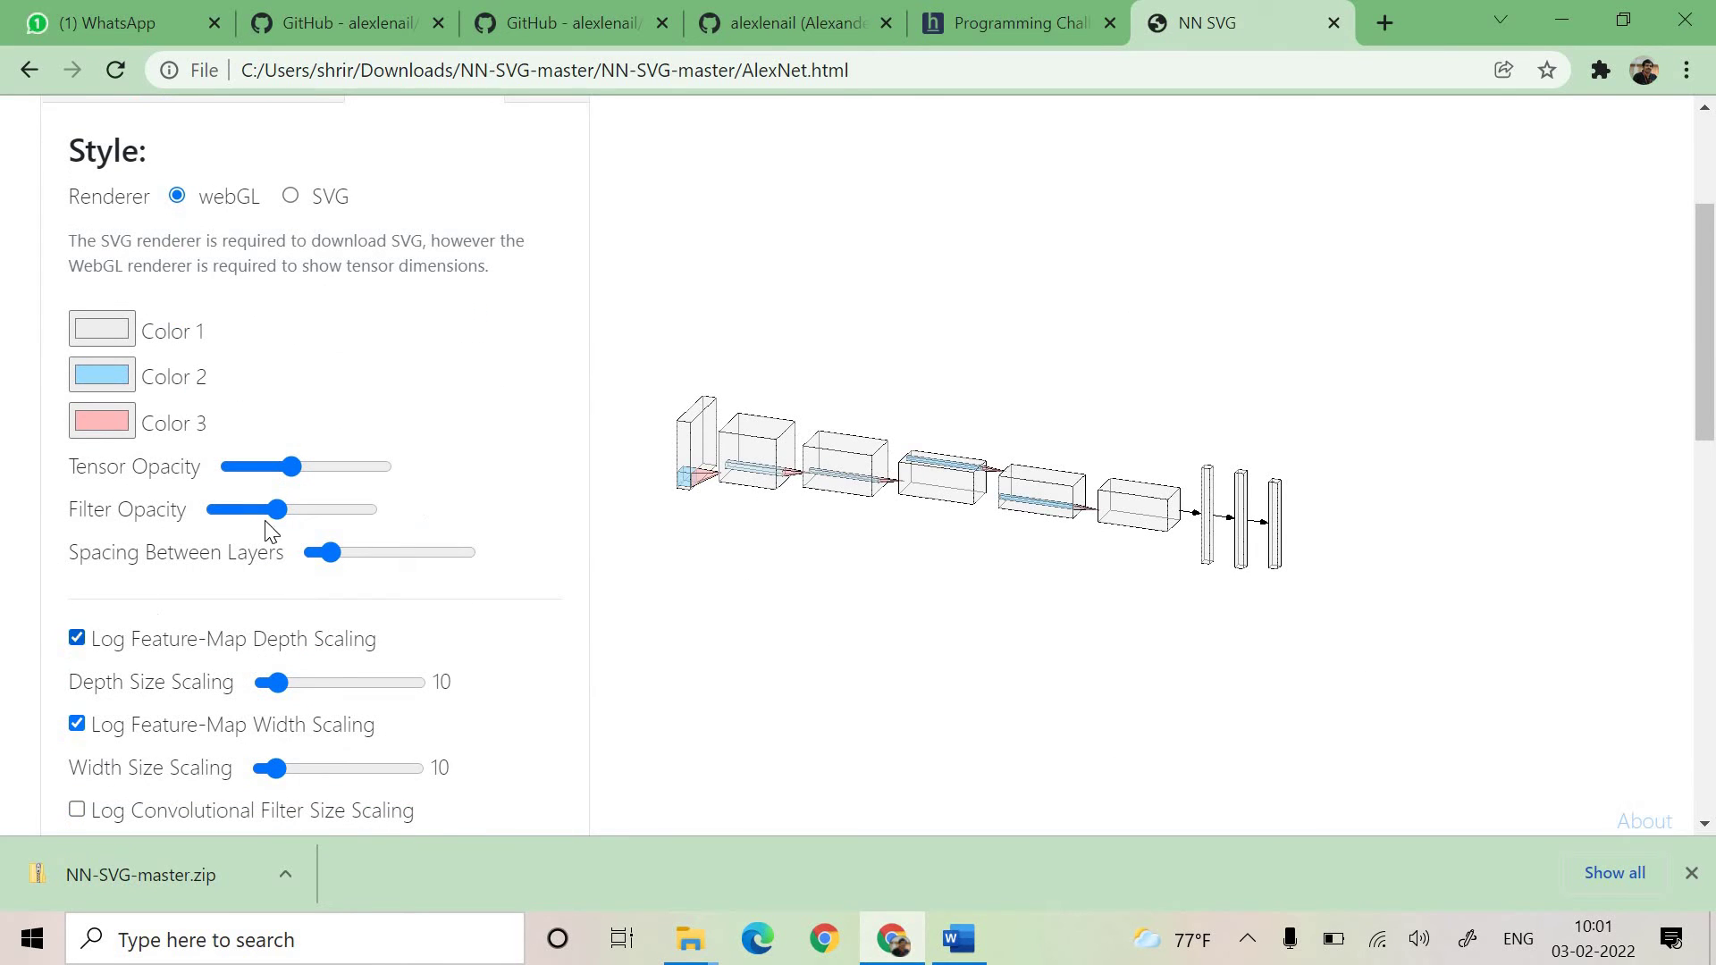
drag(292, 467, 318, 462)
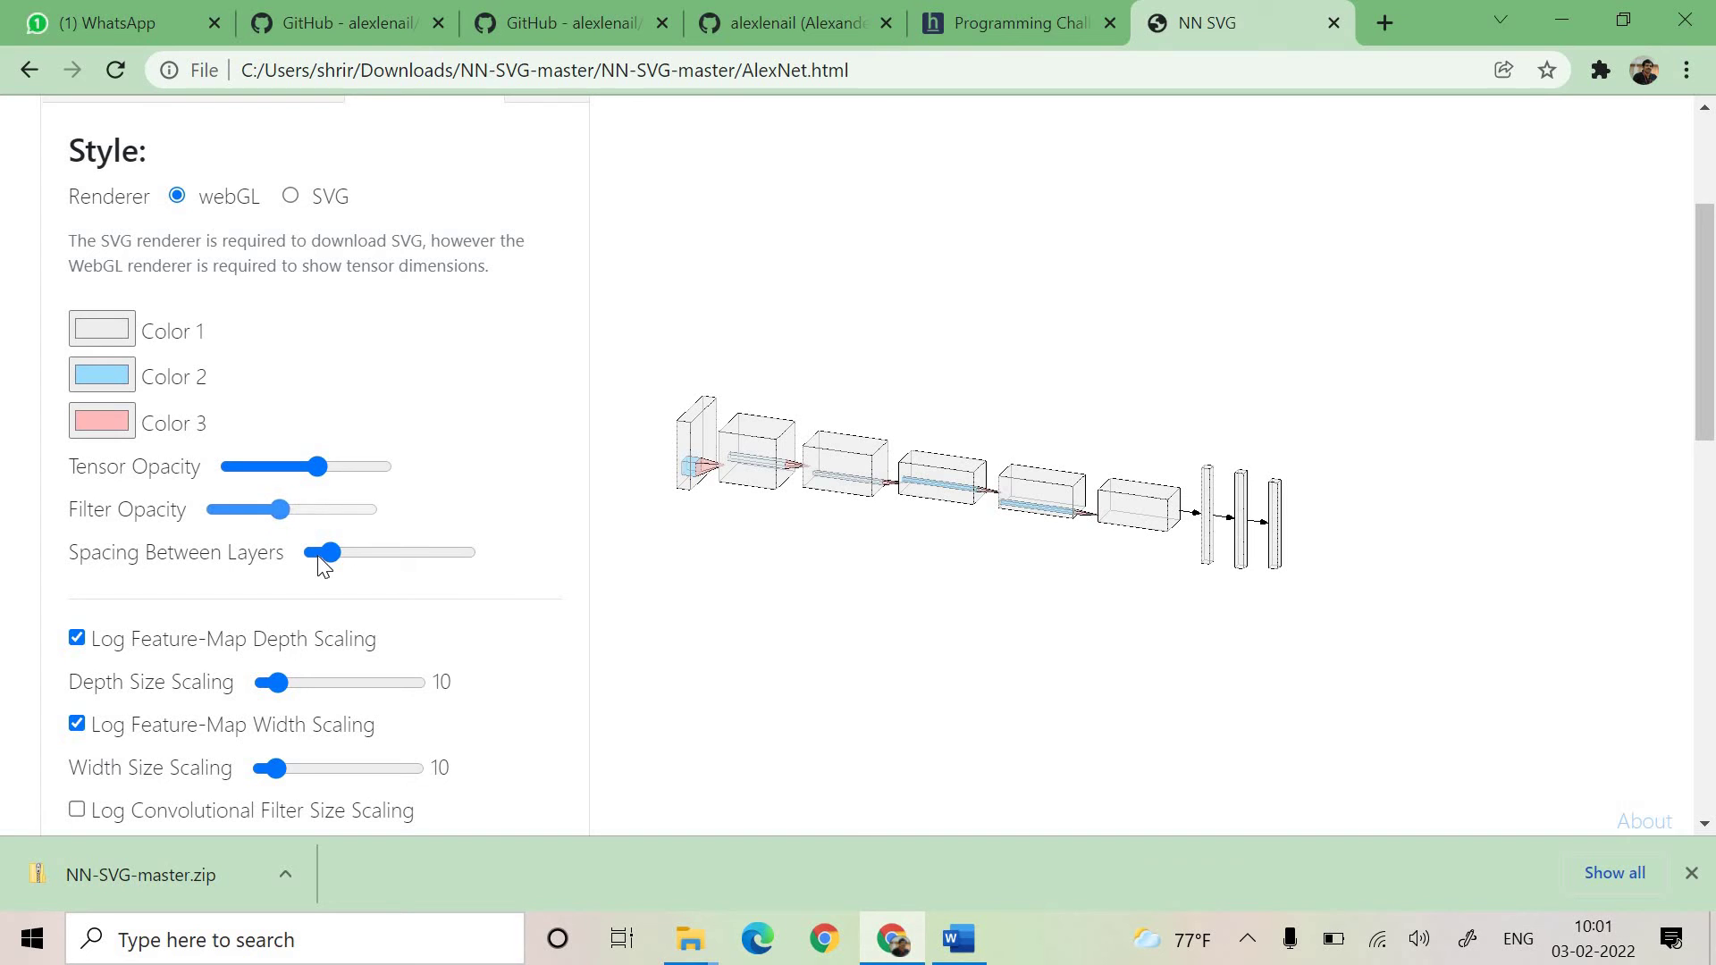
click(305, 512)
Widen the spacing between layers and set depth scaling to 15 and width scaling to 30
click(353, 555)
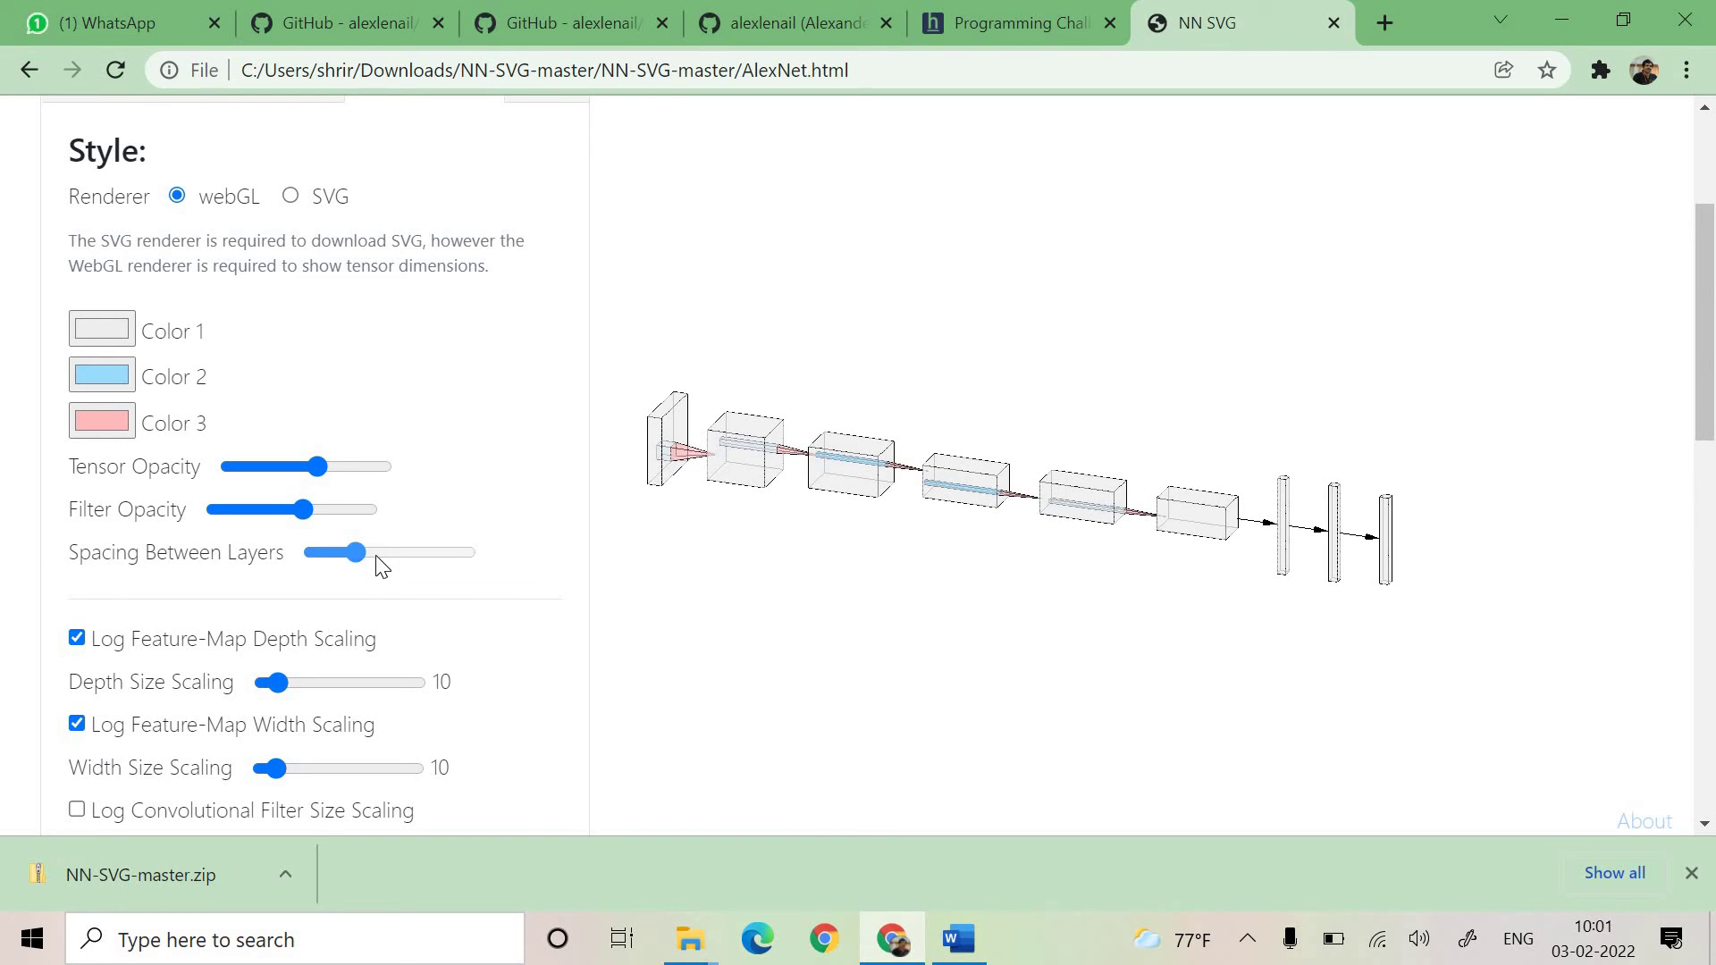
click(380, 554)
scroll(268, 572, down, 1)
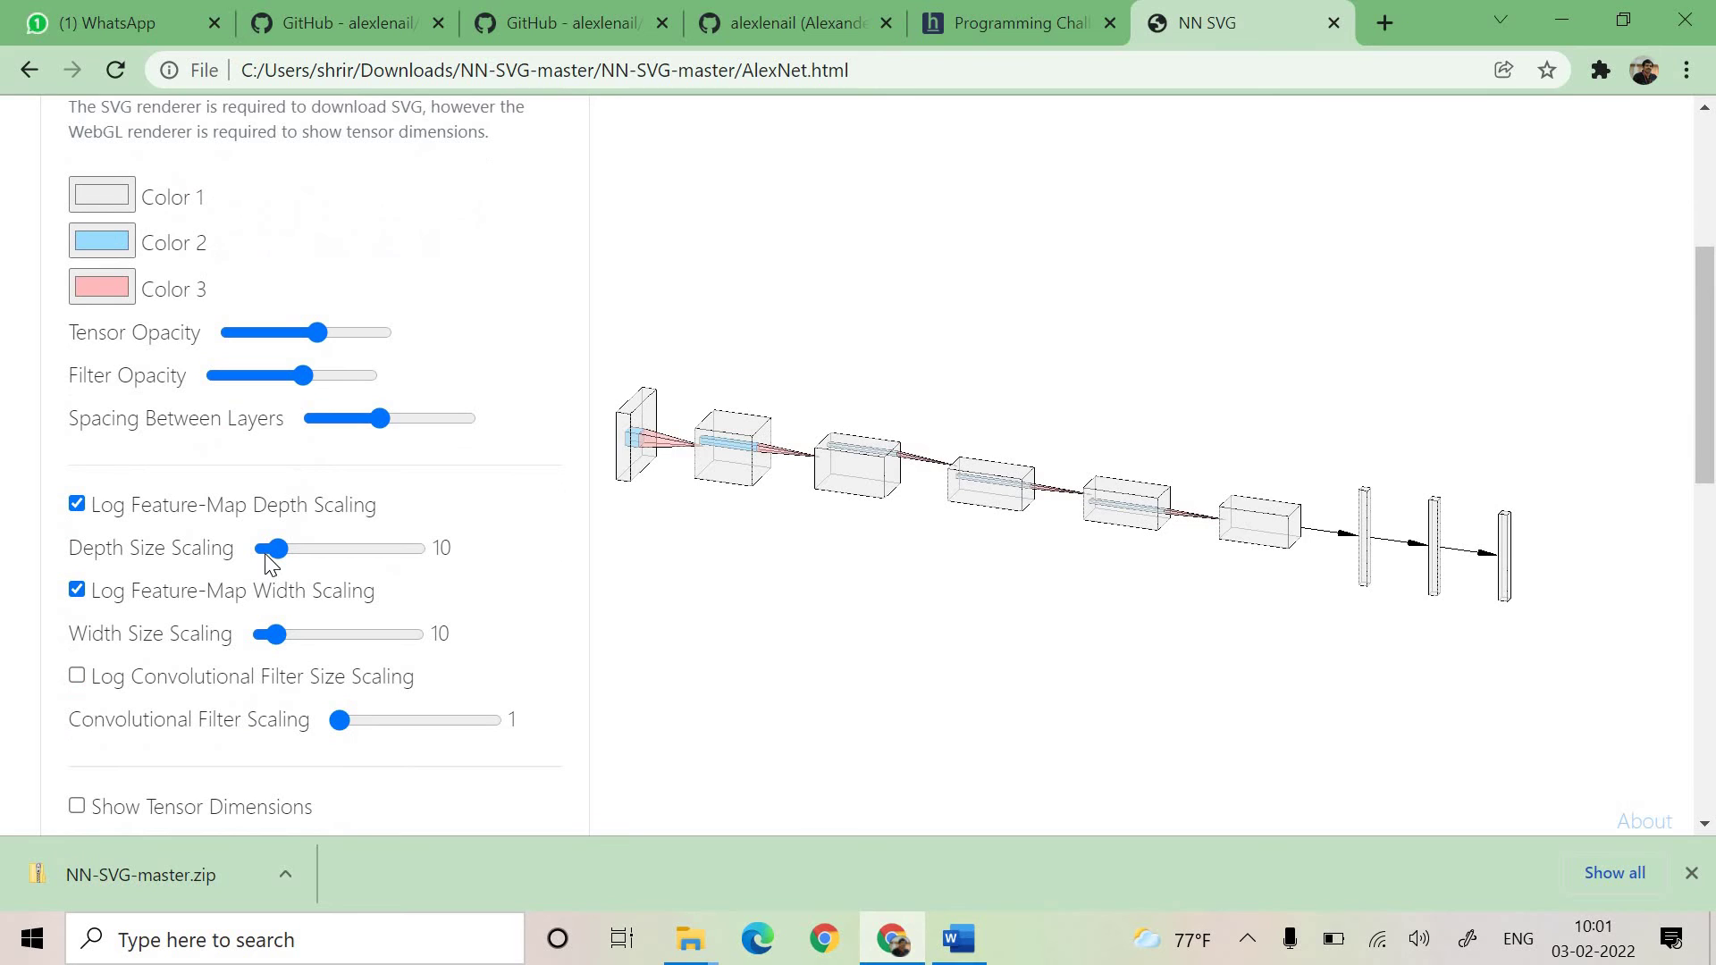
click(319, 553)
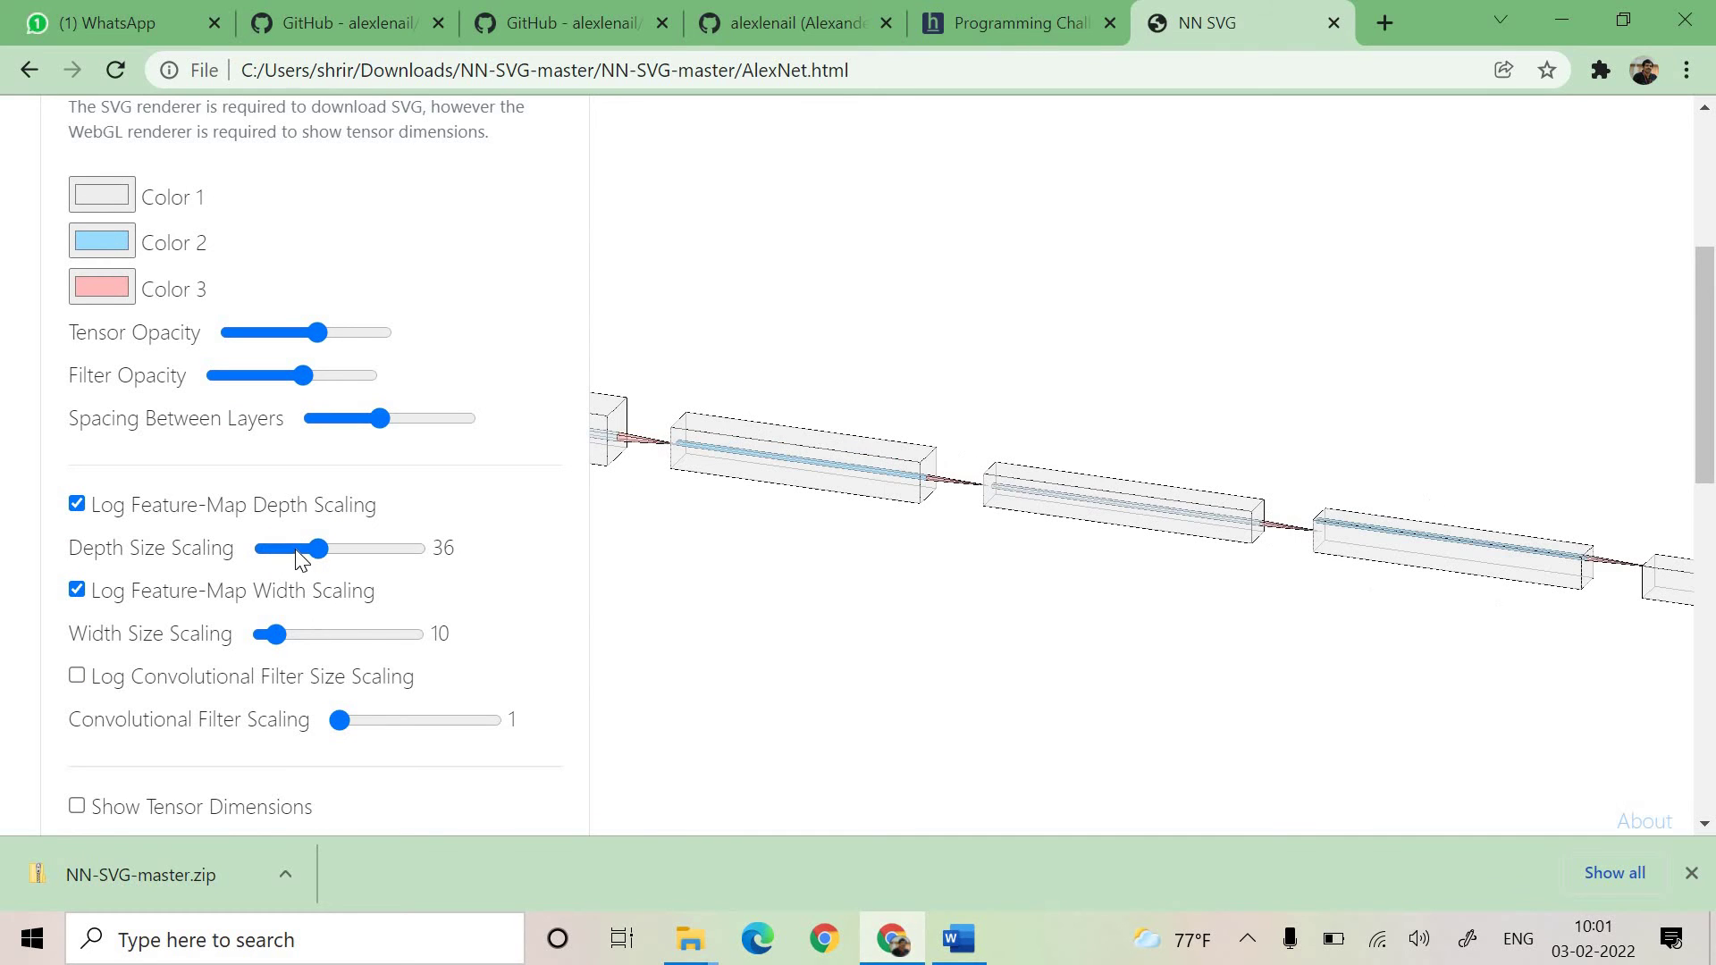
click(306, 634)
Delete the 2048, 2048 and 1000 vector layers from the AlexNet architecture
scroll(191, 649, down, 9)
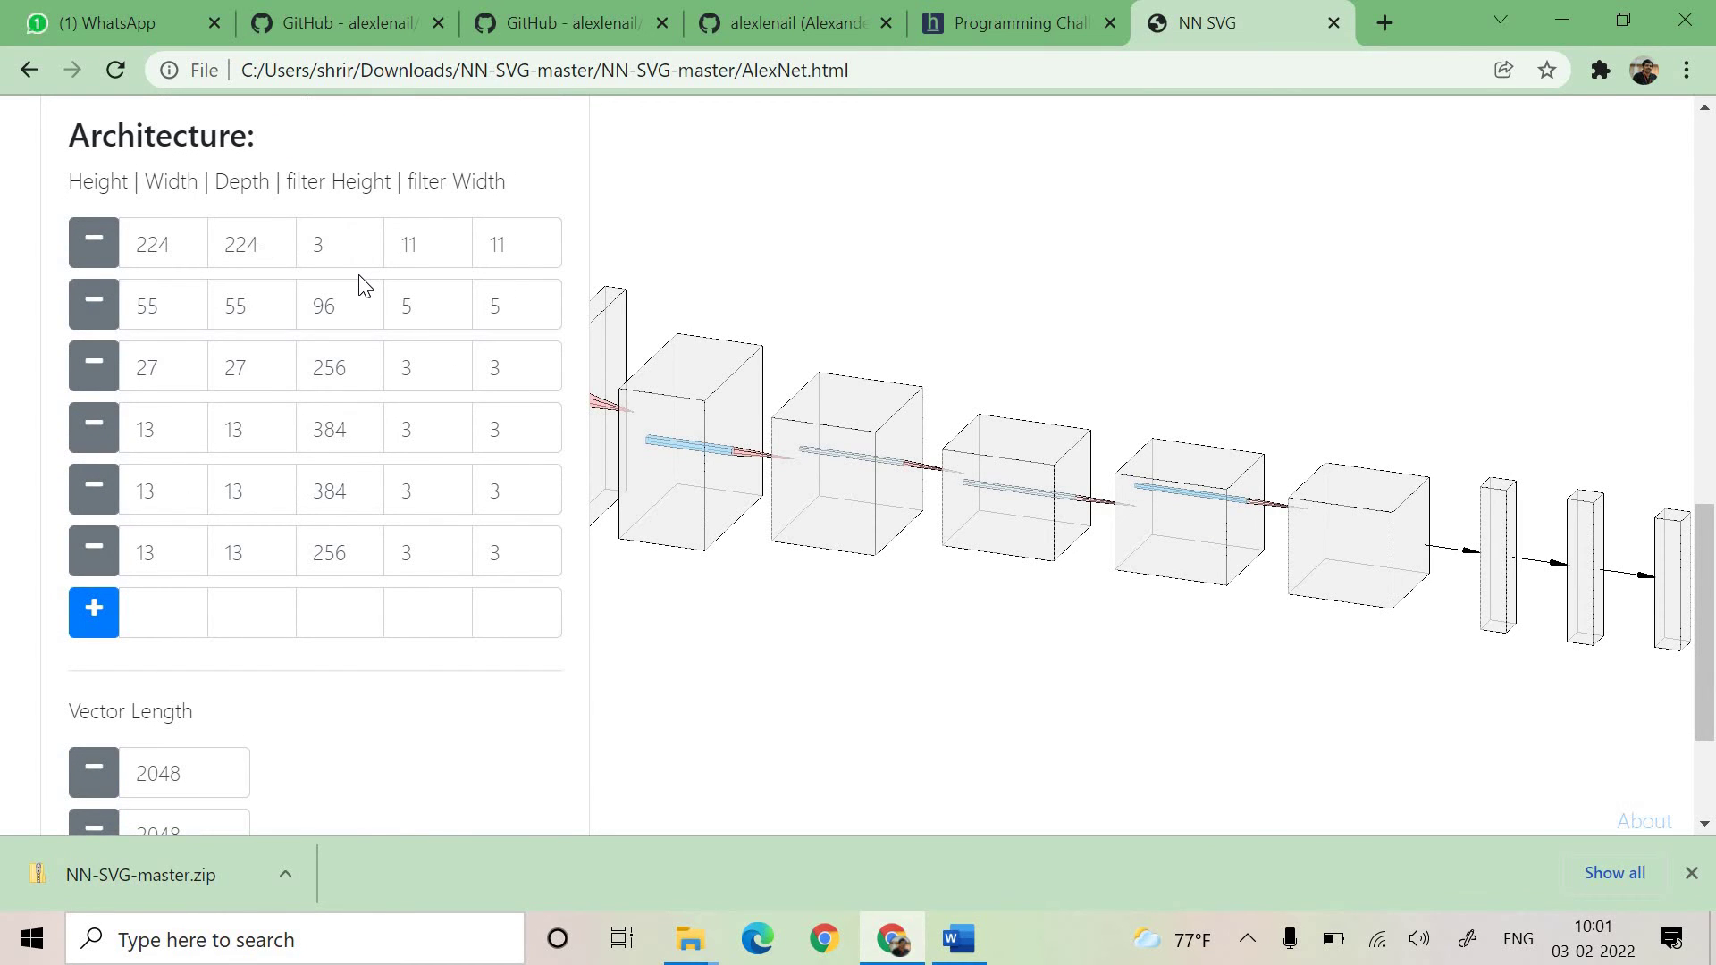
scroll(153, 586, down, 2)
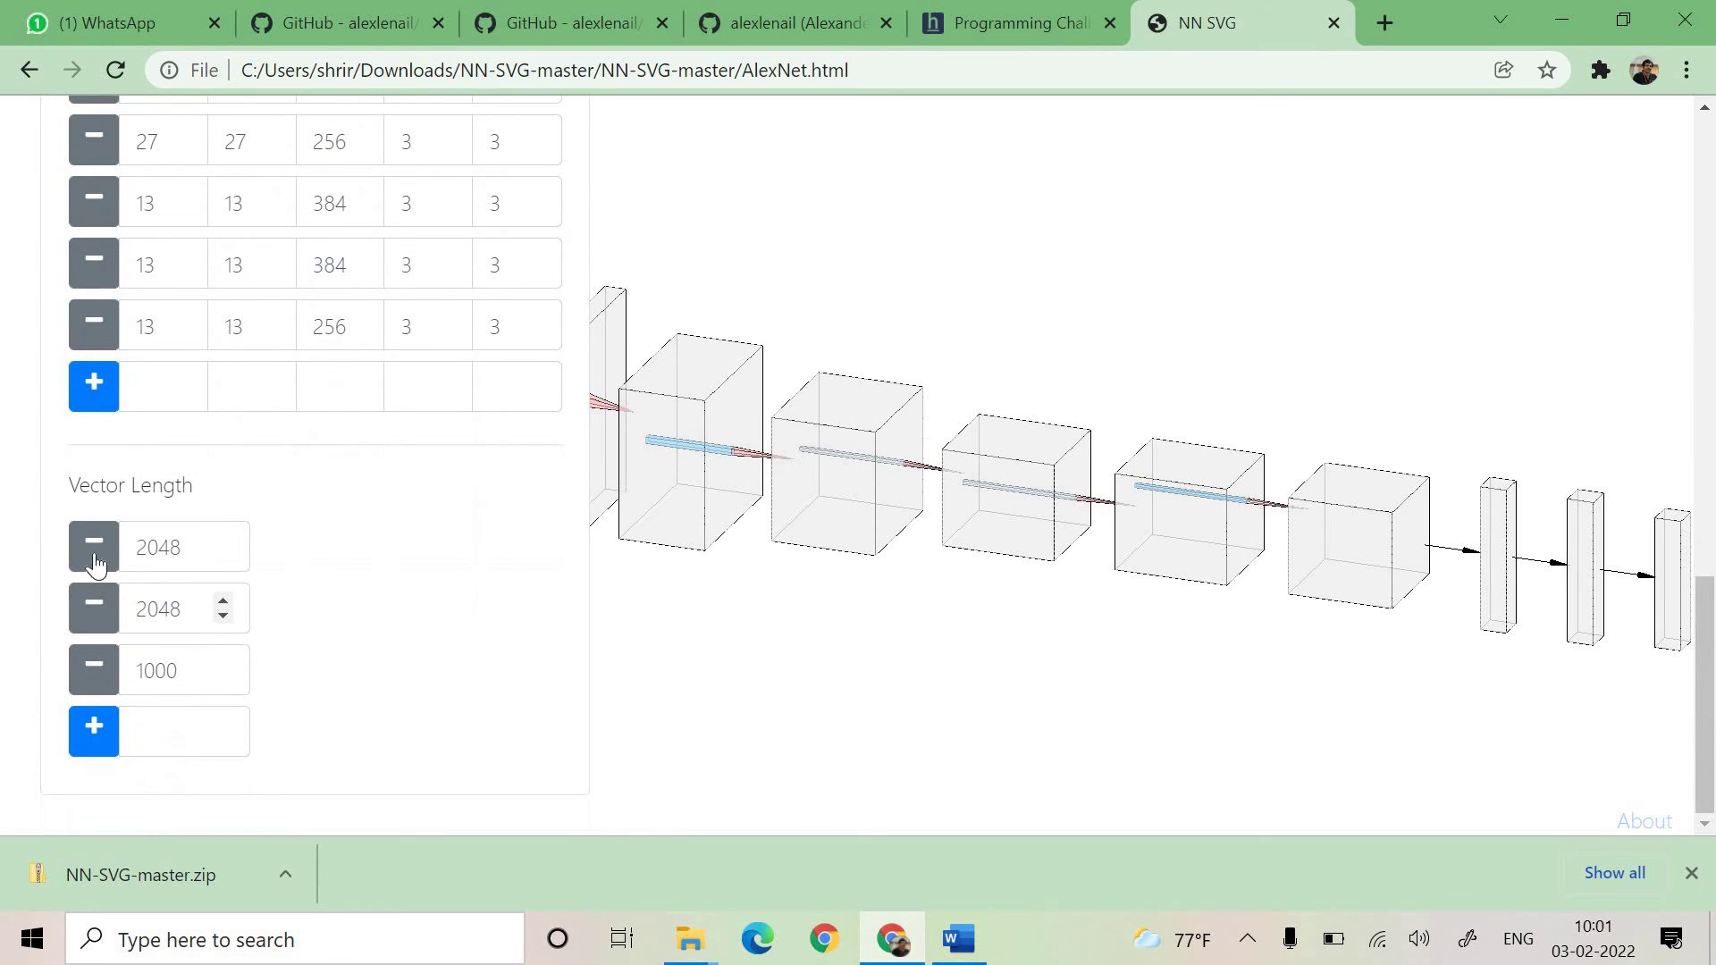
double_click(94, 547)
click(94, 547)
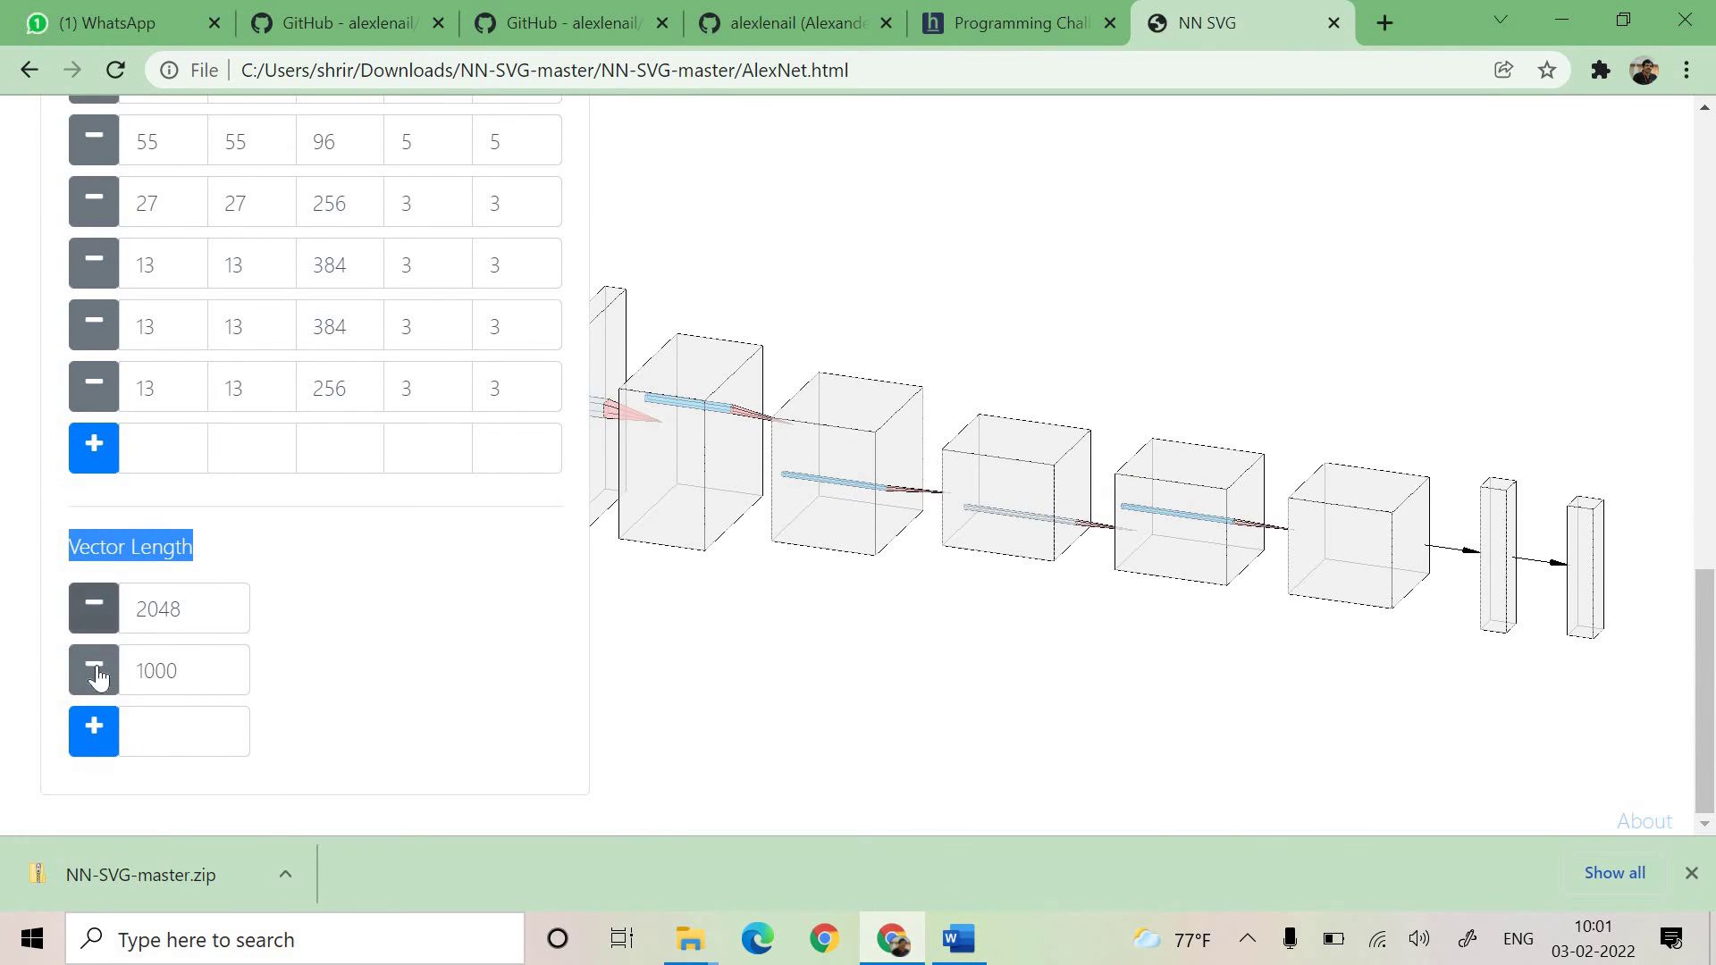
click(93, 670)
click(93, 670)
scroll(275, 550, up, 10)
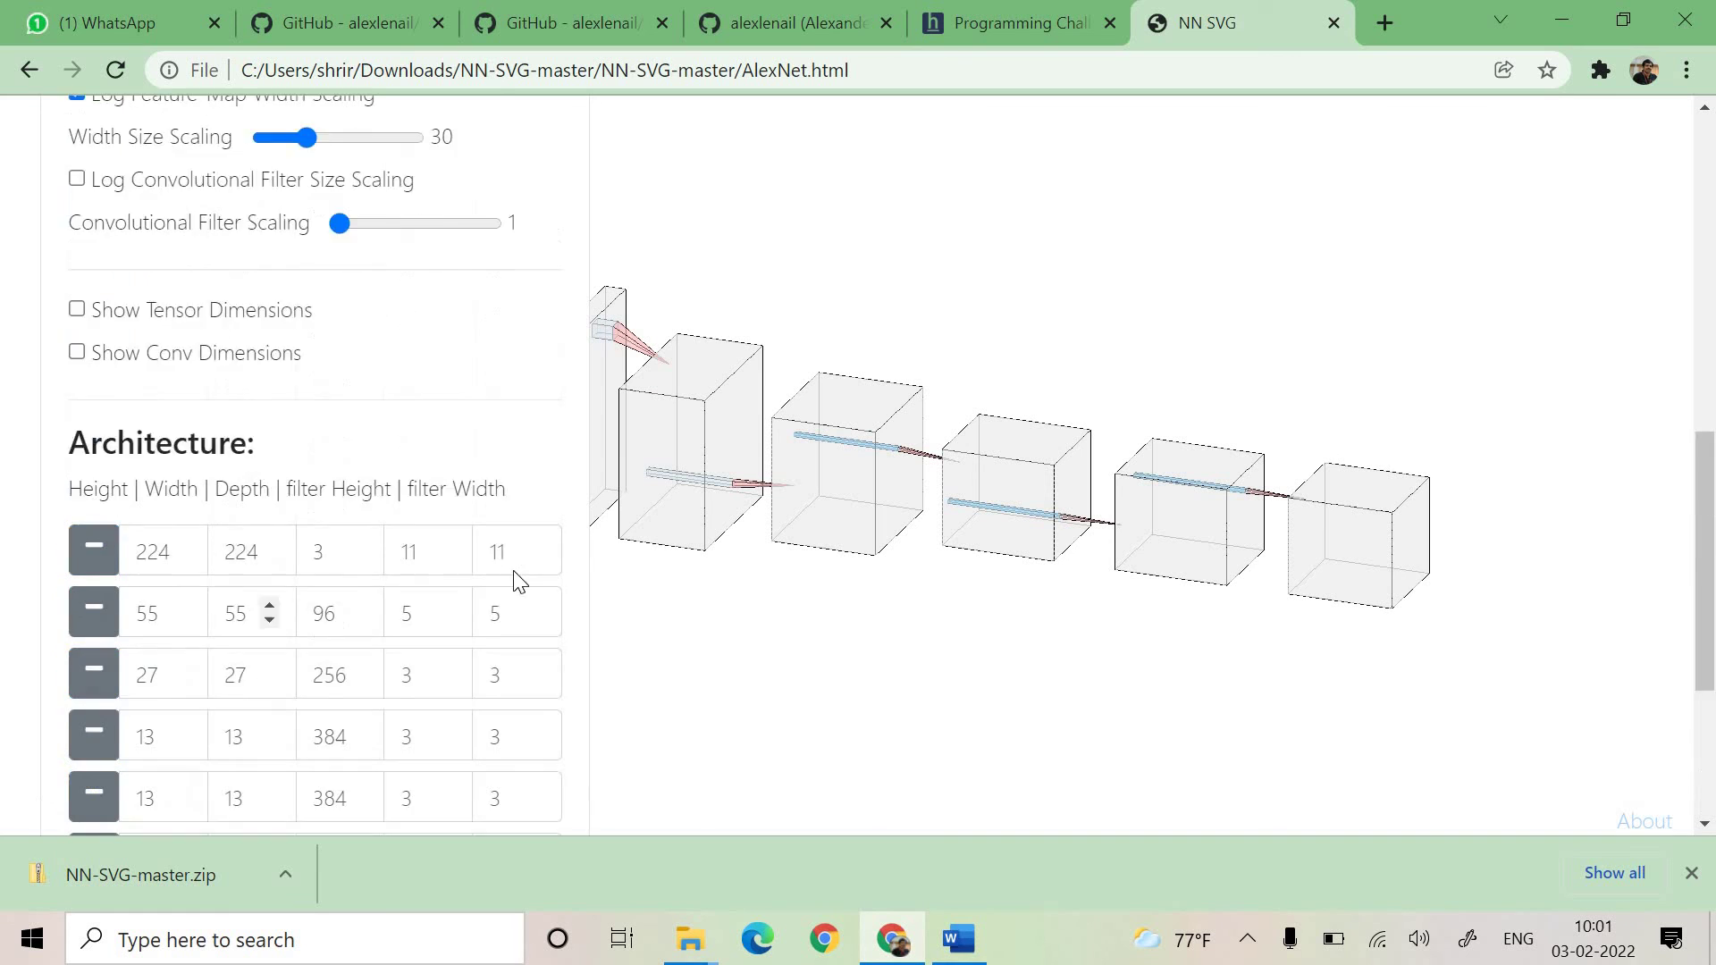
Orbit the 3-D AlexNet model to view its convolutional blocks from several angles
drag(1283, 466, 1023, 509)
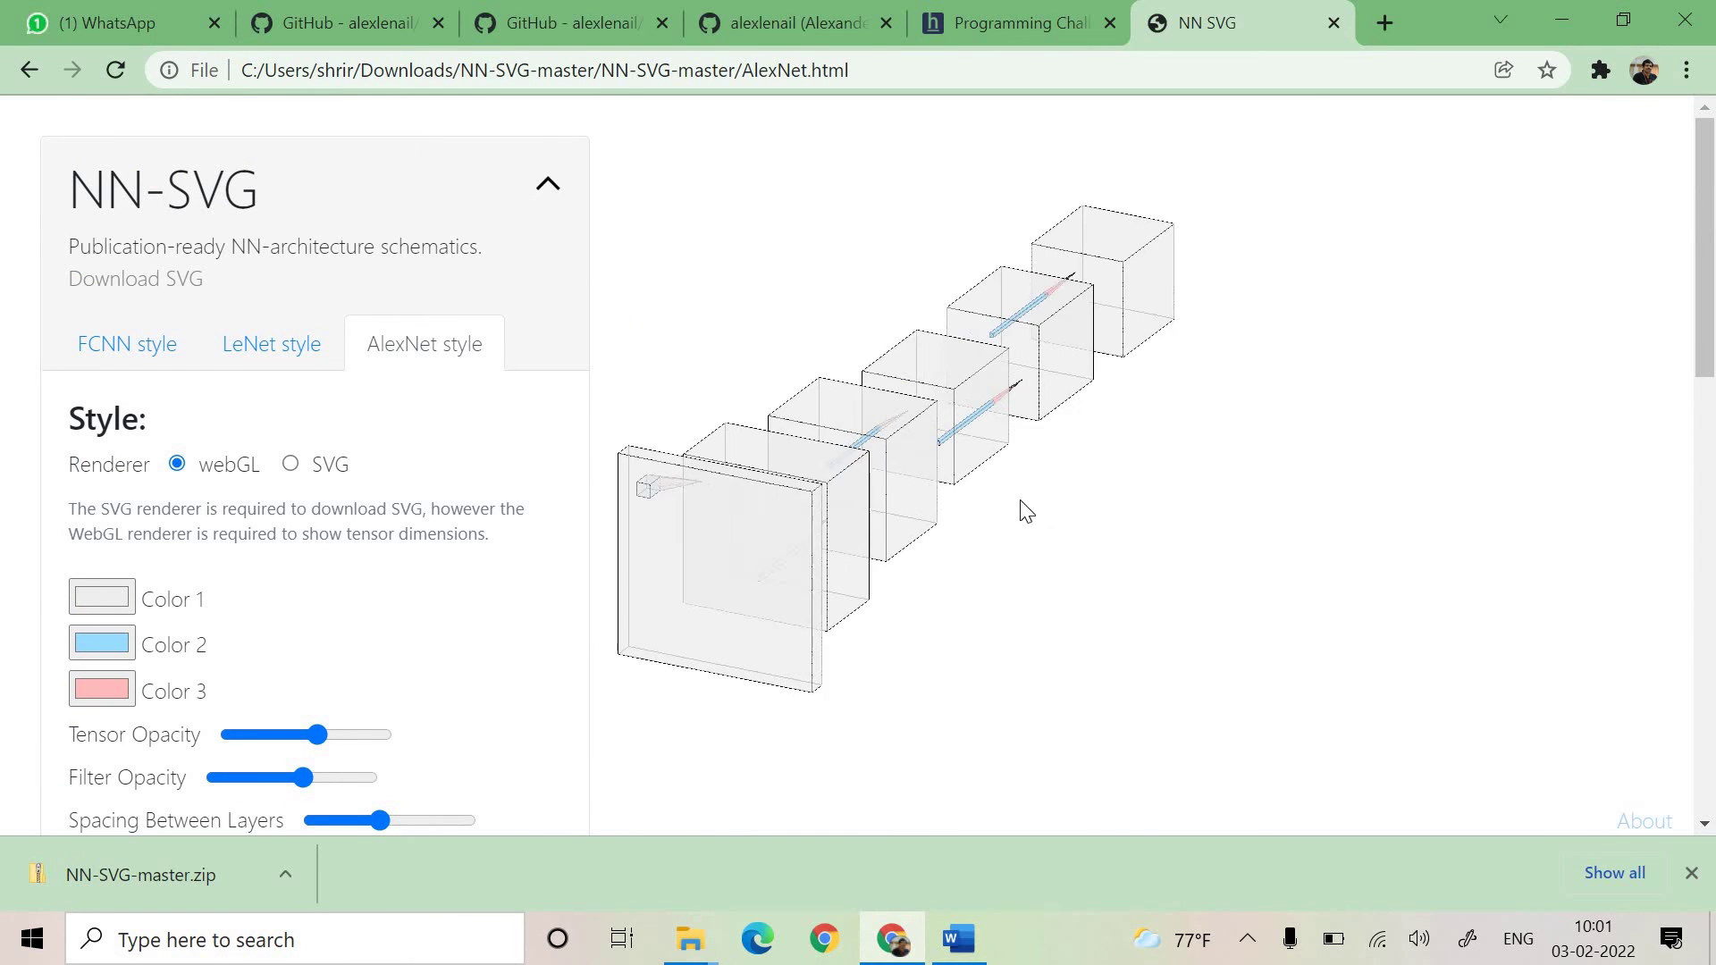
drag(1165, 518, 1034, 517)
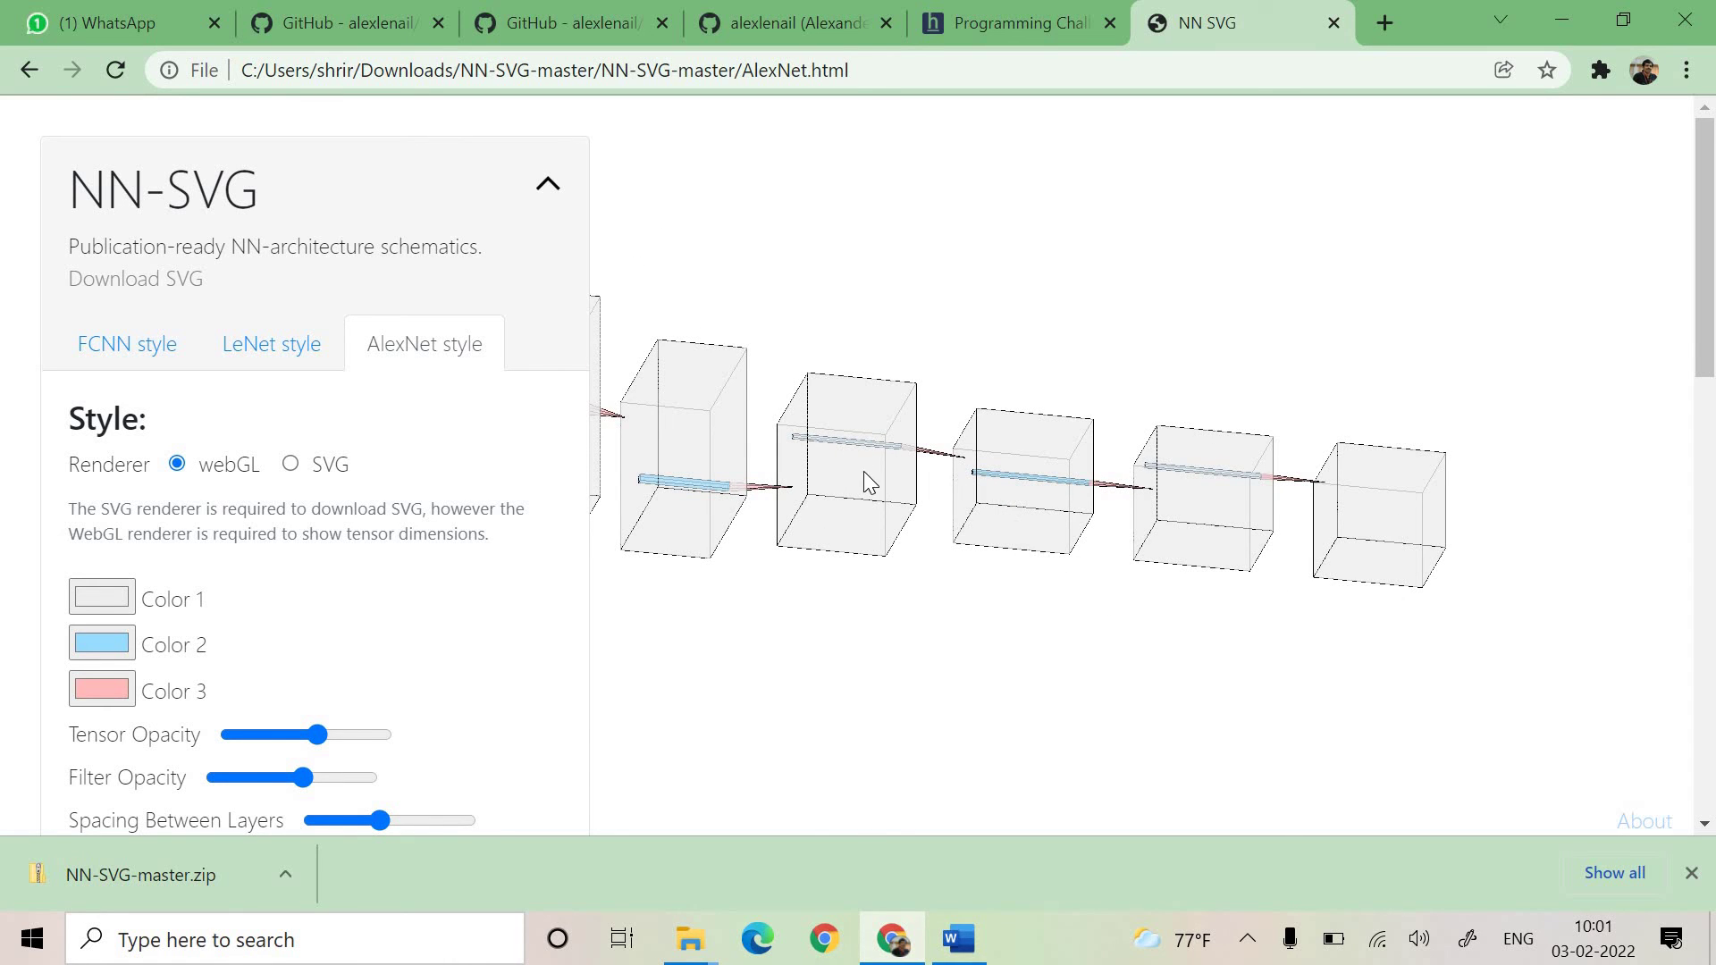
drag(1140, 471, 749, 516)
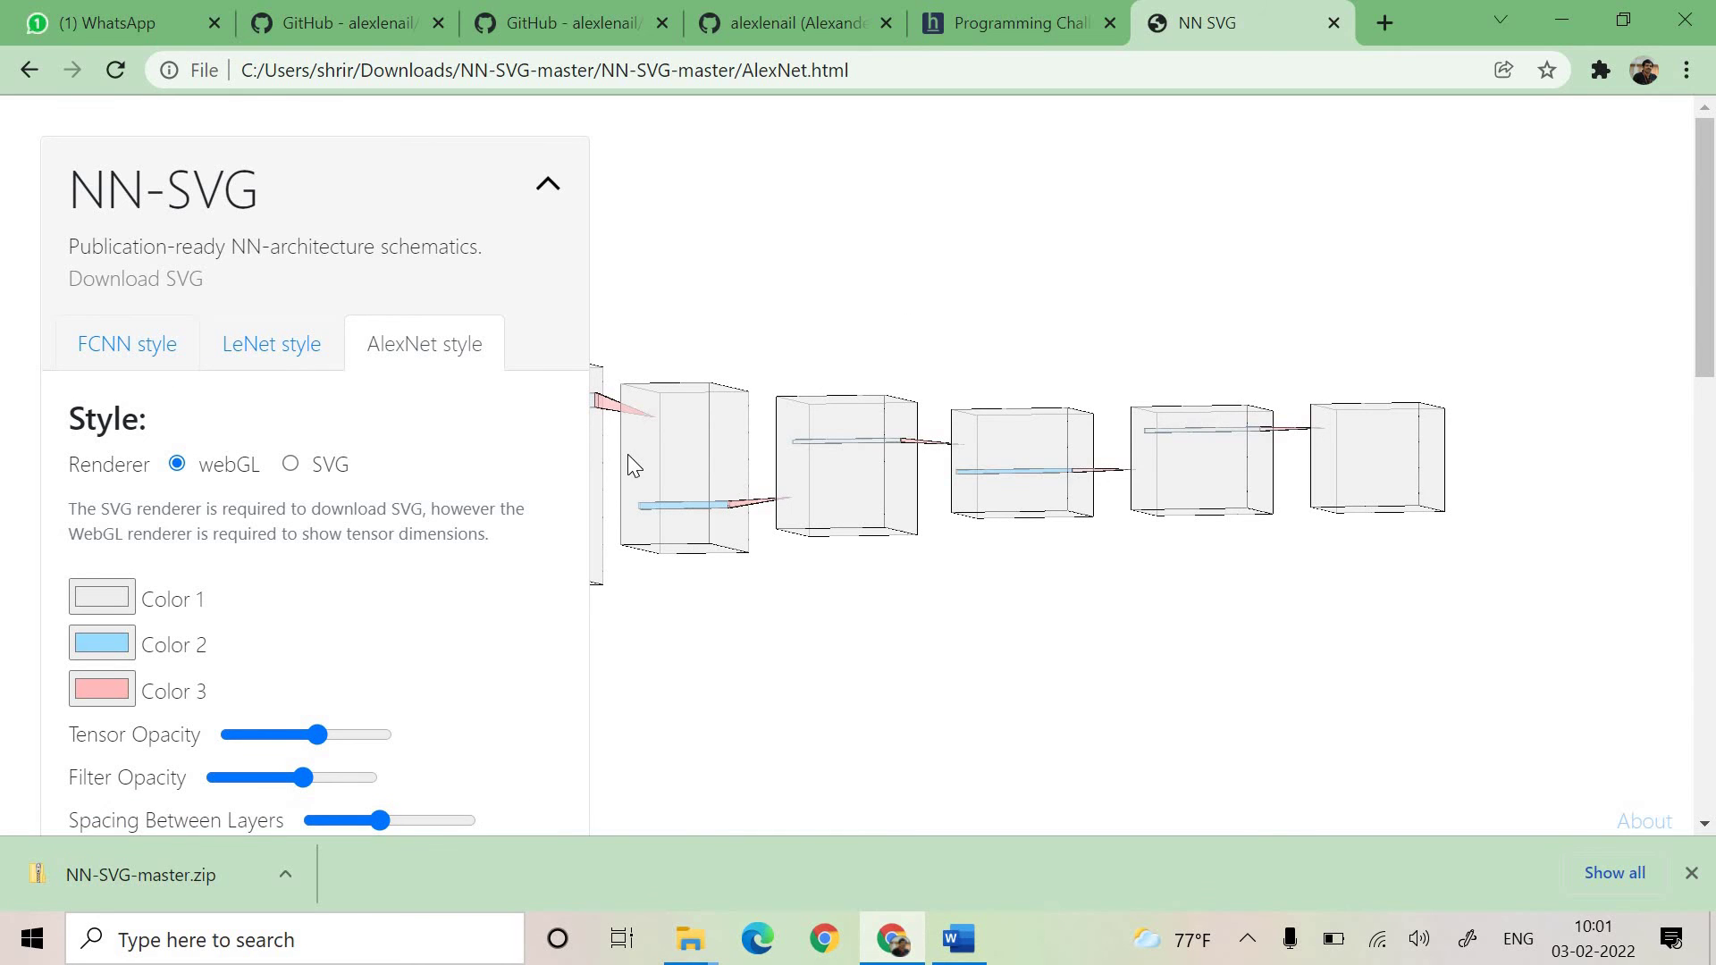
Pass through the LeNet and AlexNet pages and end on the FCNN style page
click(253, 337)
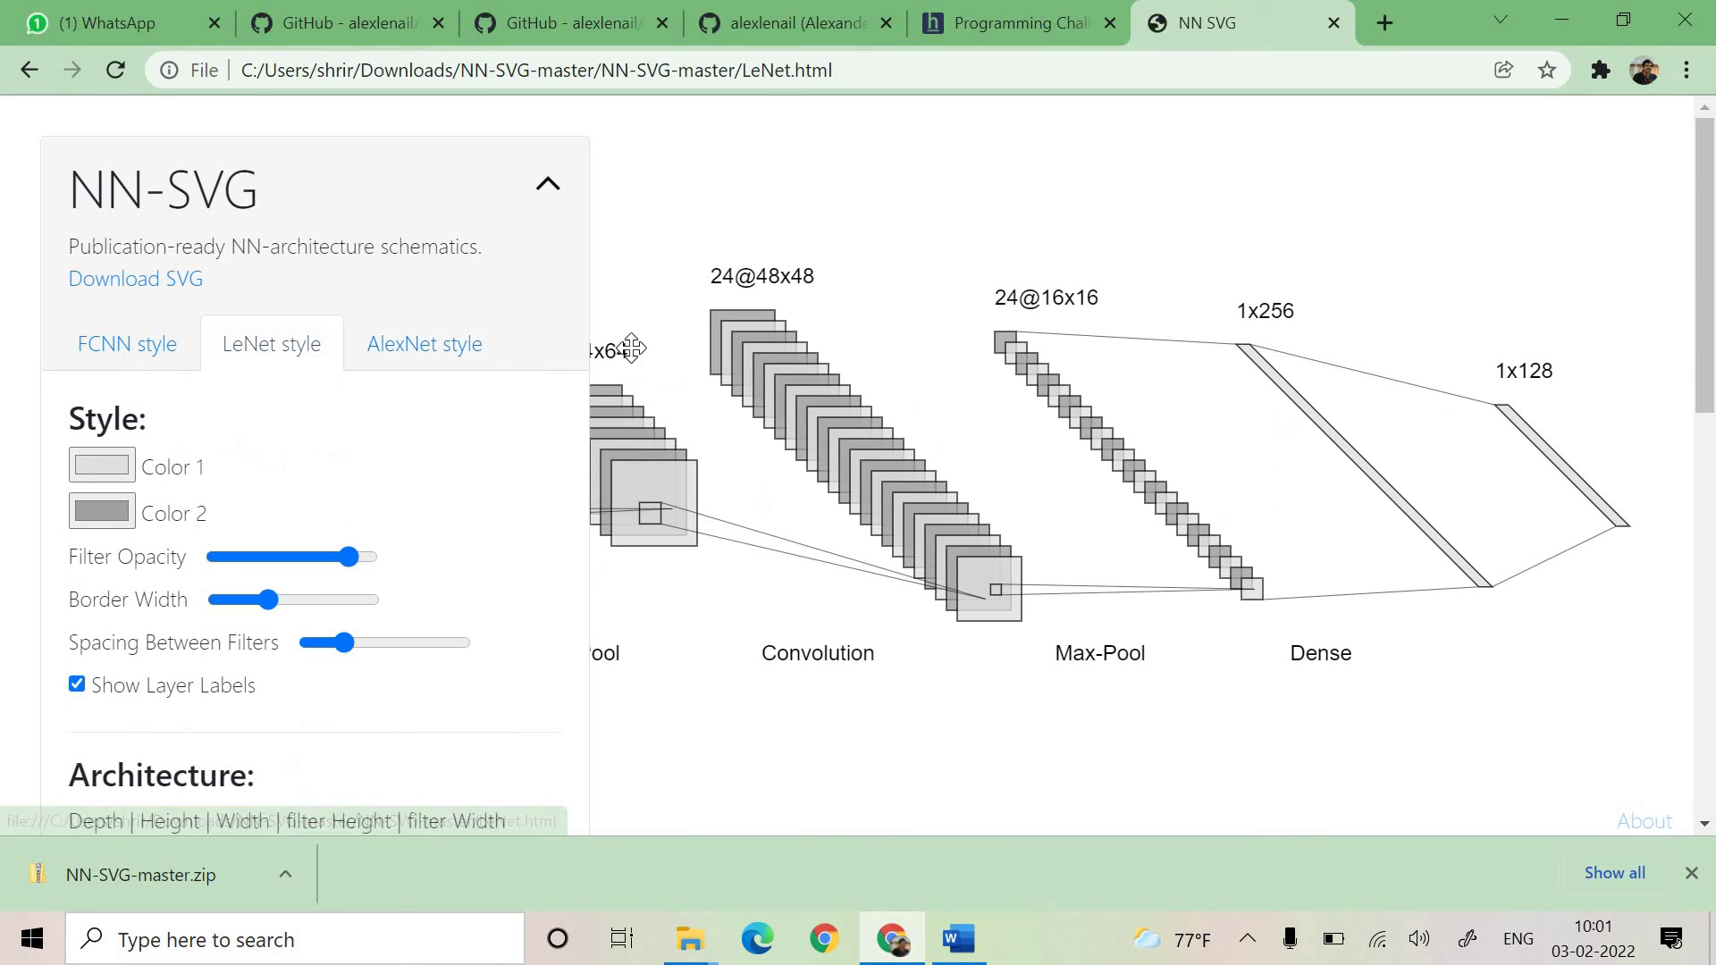
click(467, 345)
click(179, 347)
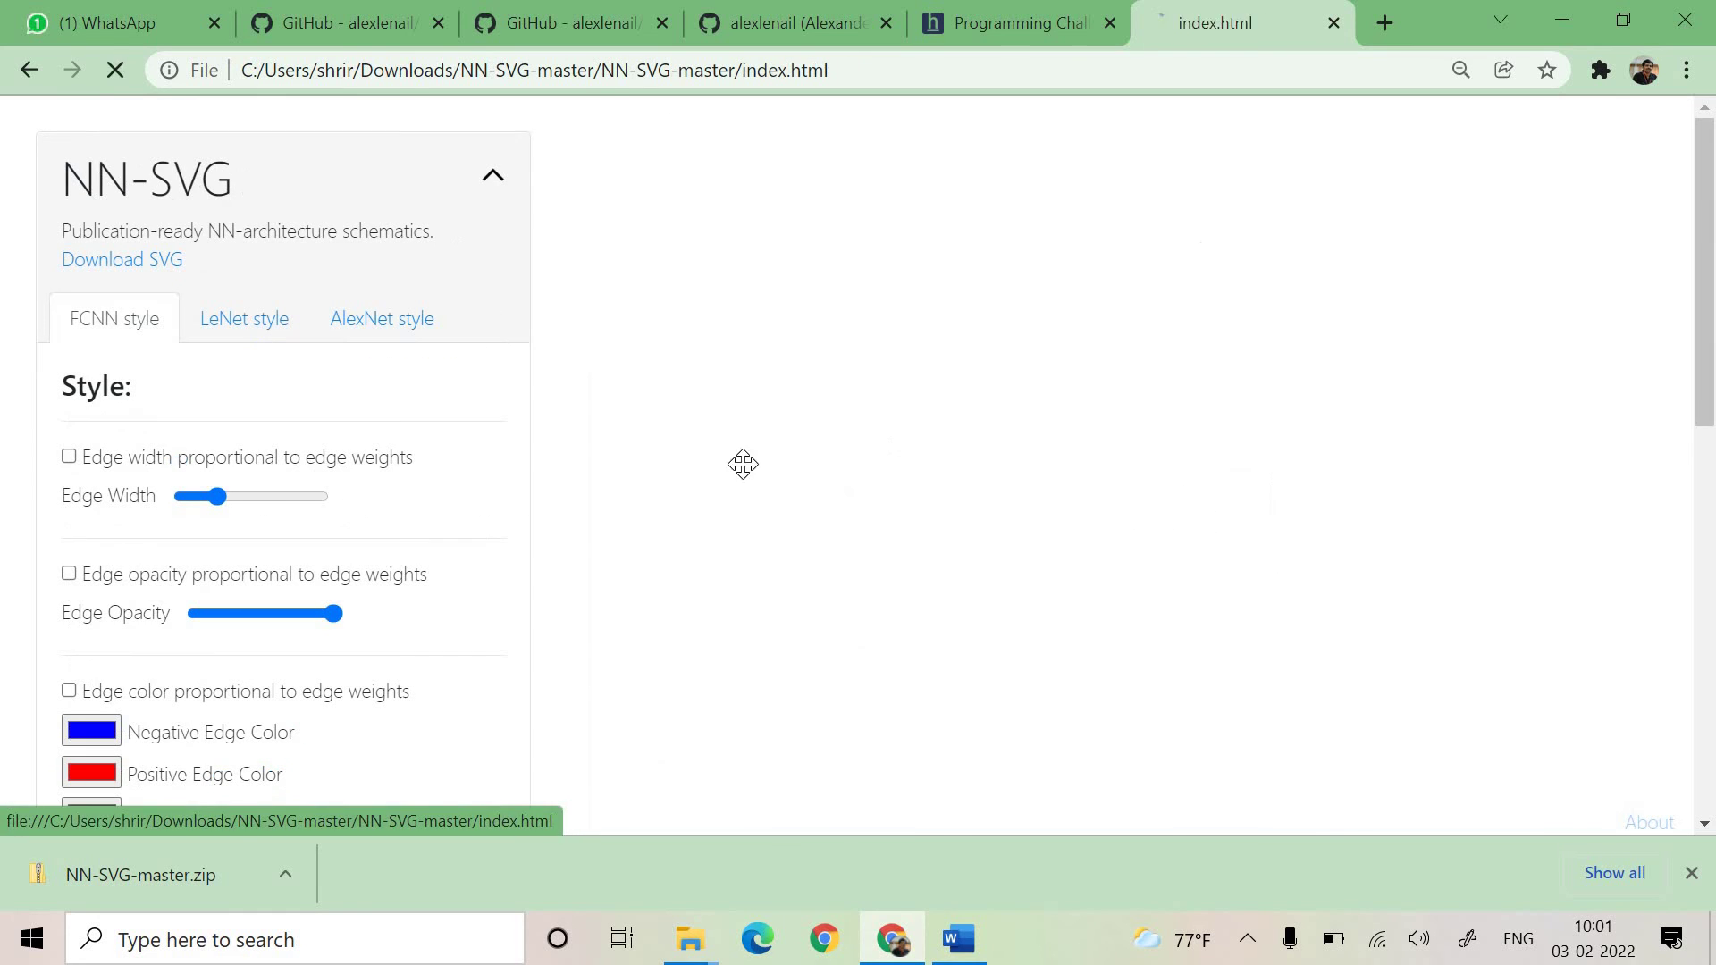